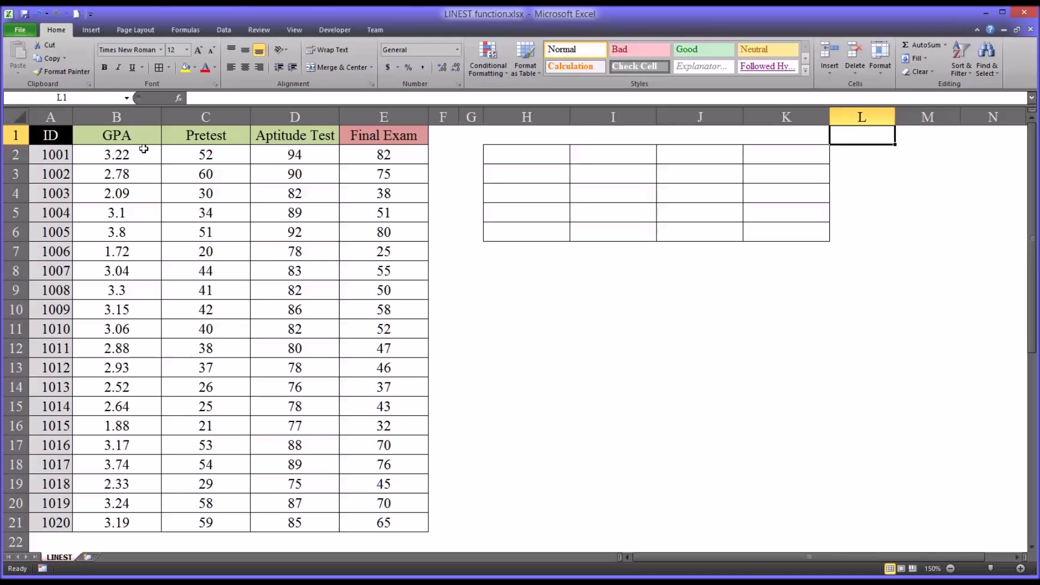
- Walk through the data table, highlighting the GPA, Pretest and Aptitude Test predictors and the Final Exam scores
left_click_drag(59, 142, 378, 516)
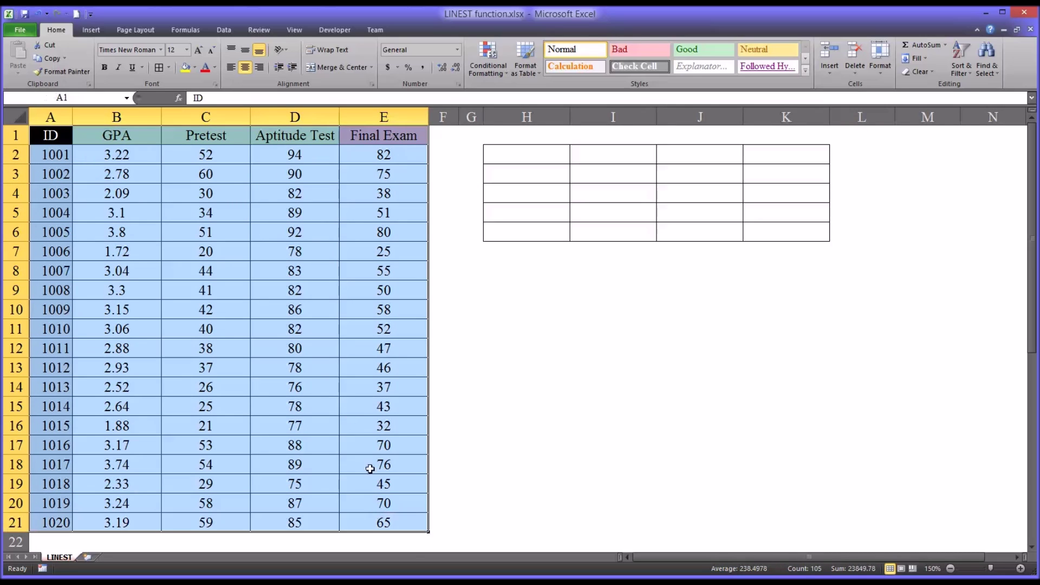
left_click_drag(123, 156, 370, 519)
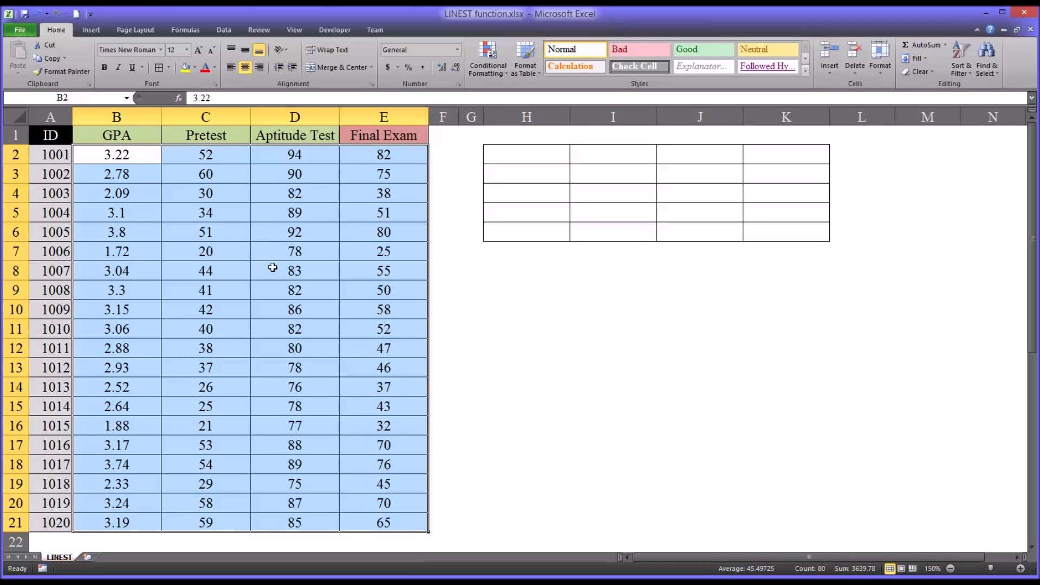
left_click(134, 157)
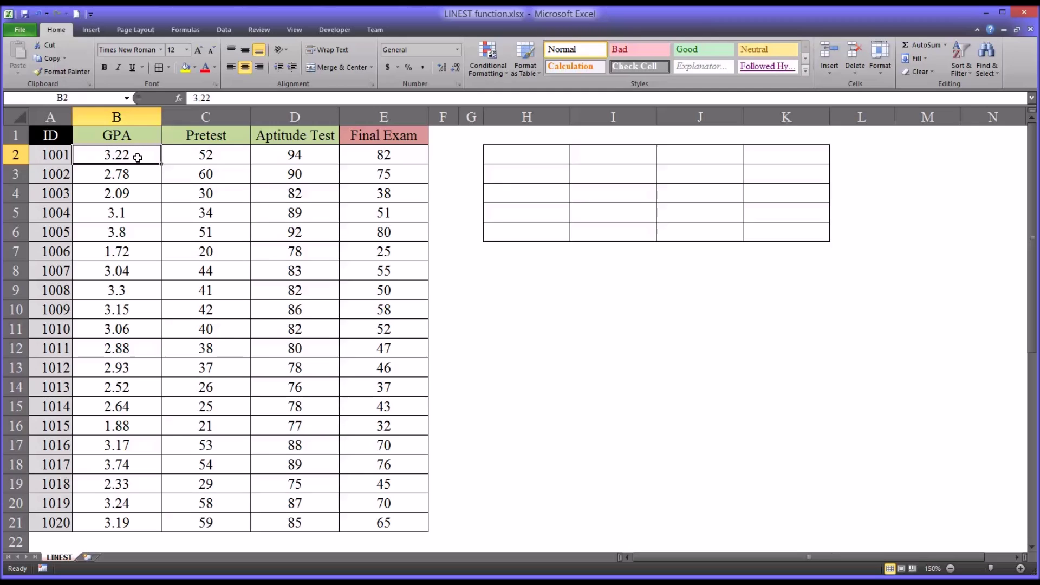
left_click_drag(136, 156, 293, 493)
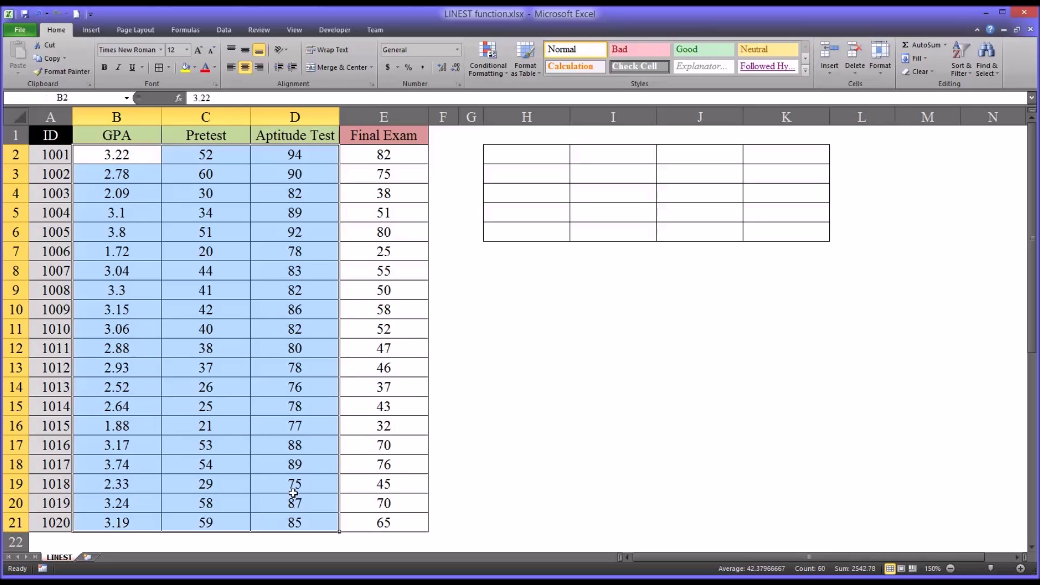
left_click(136, 156)
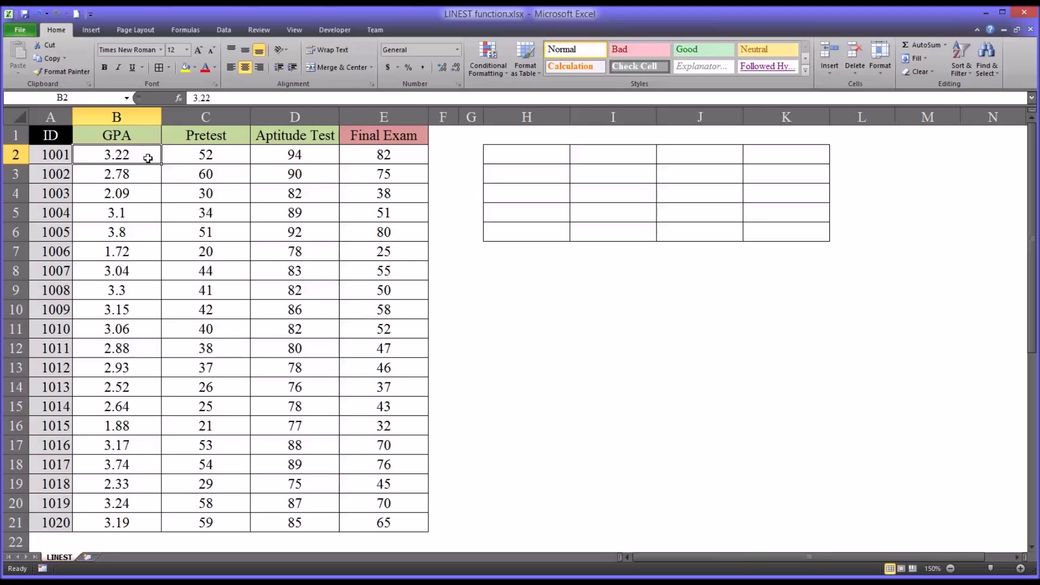
left_click(184, 158)
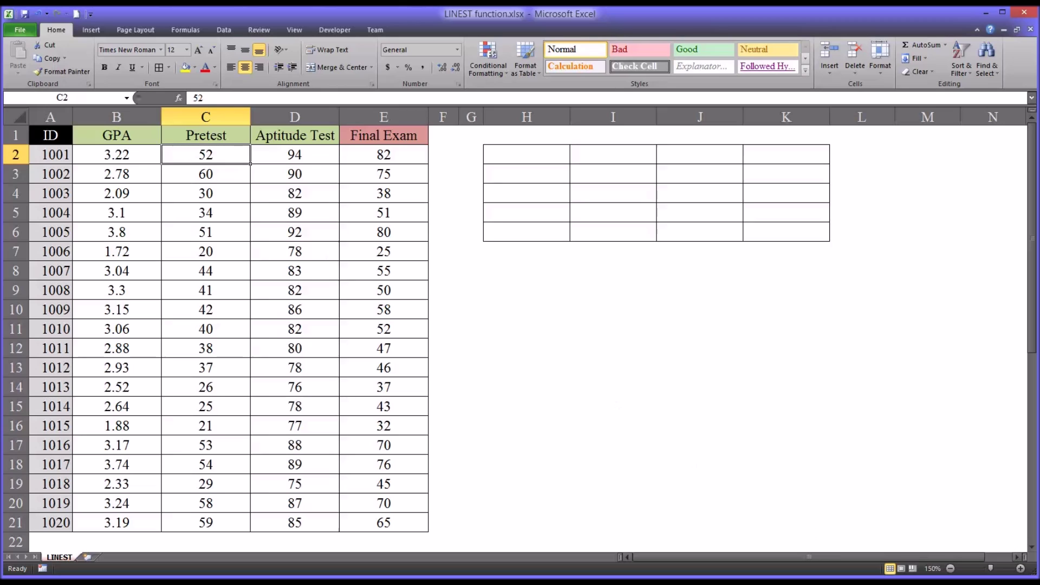
left_click(273, 157)
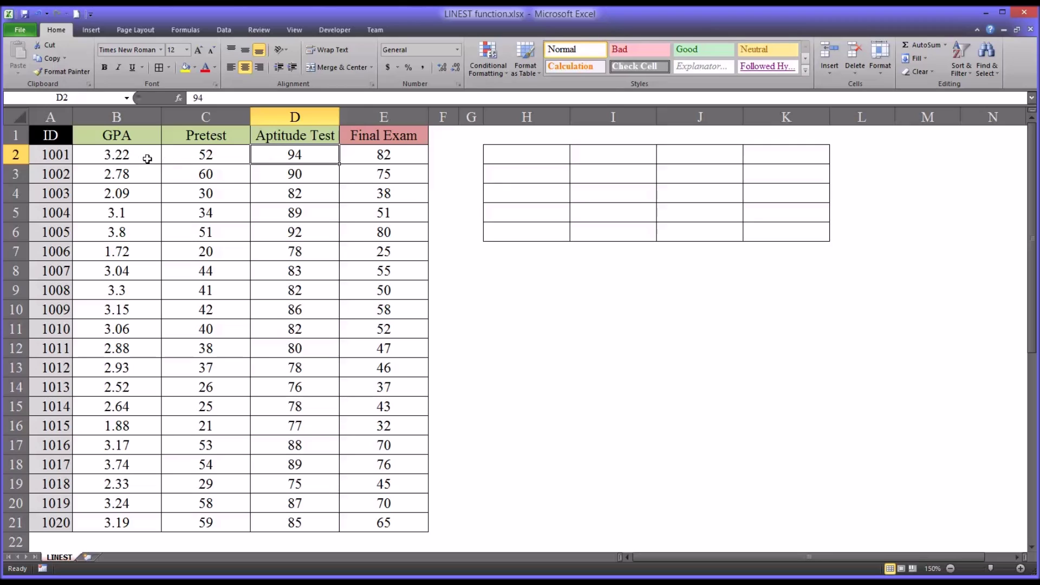
left_click_drag(132, 157, 271, 515)
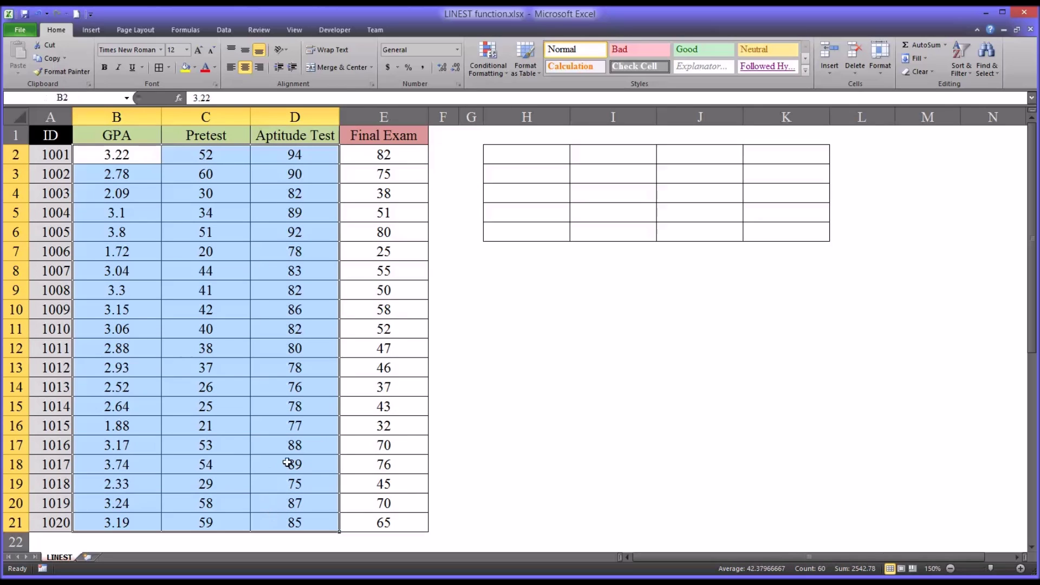
left_click(133, 157)
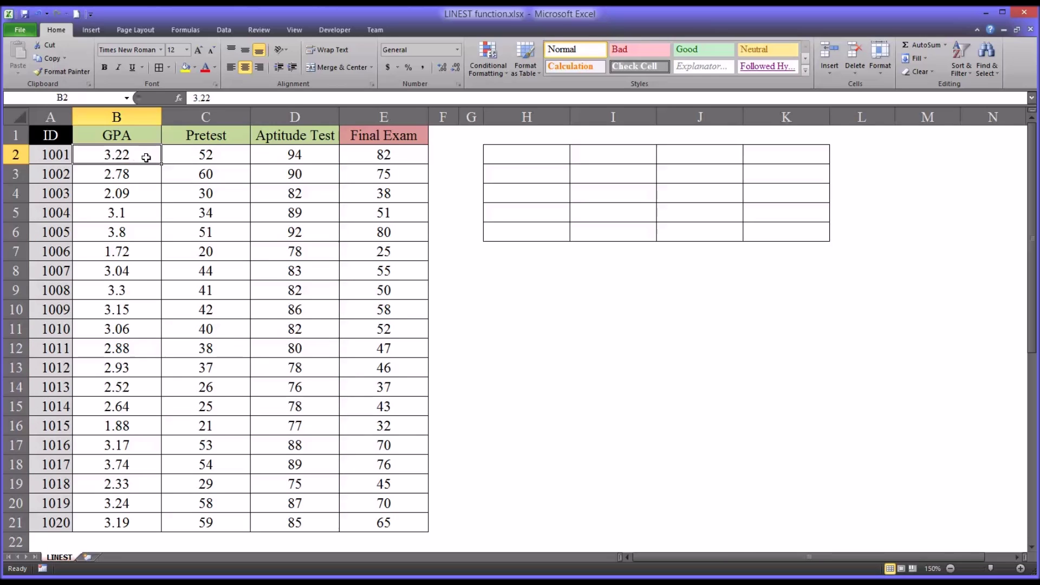
left_click_drag(190, 159, 271, 156)
left_click(271, 157)
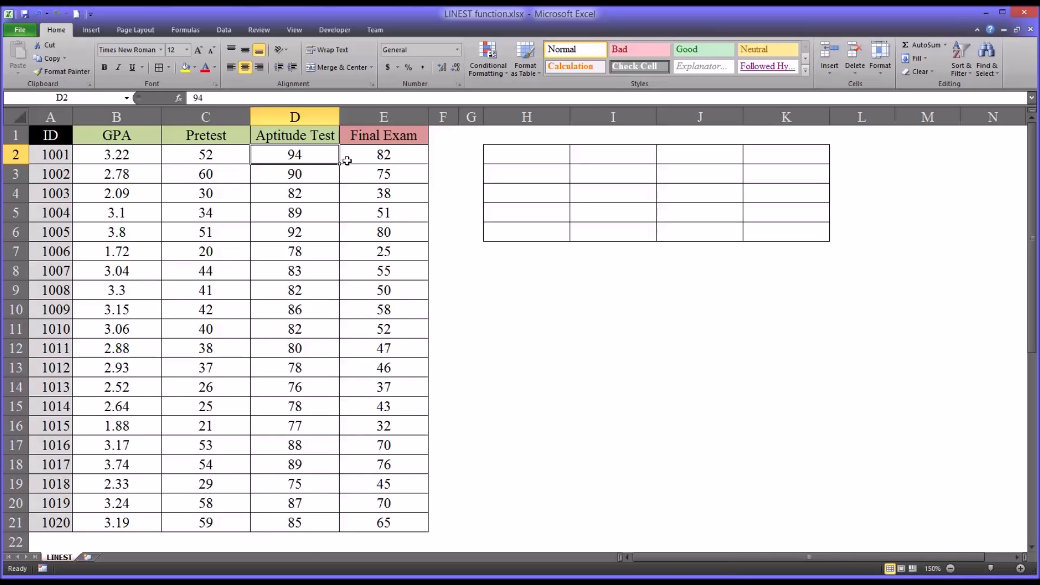
left_click_drag(354, 158, 364, 521)
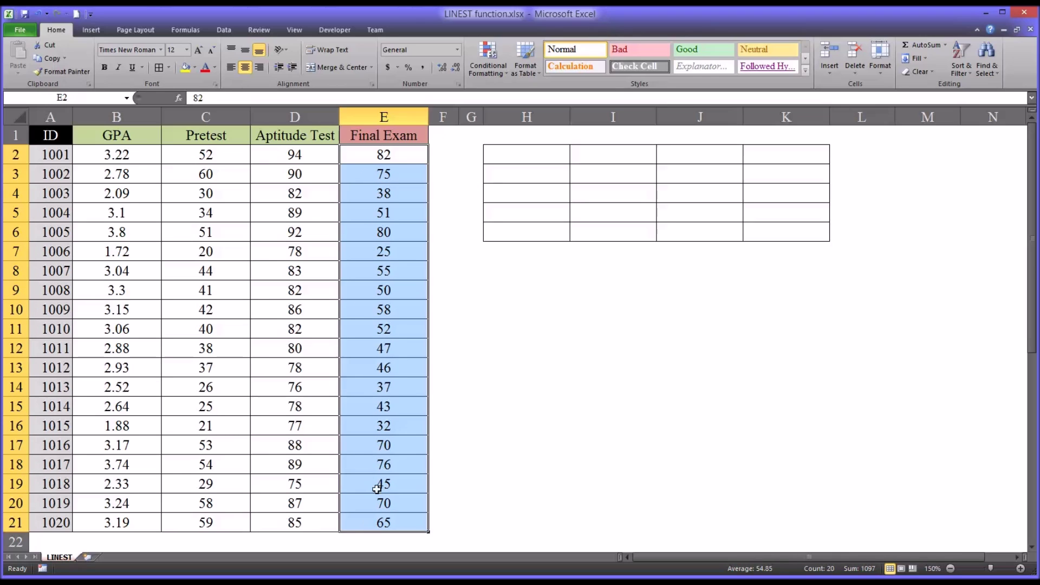
left_click(362, 158)
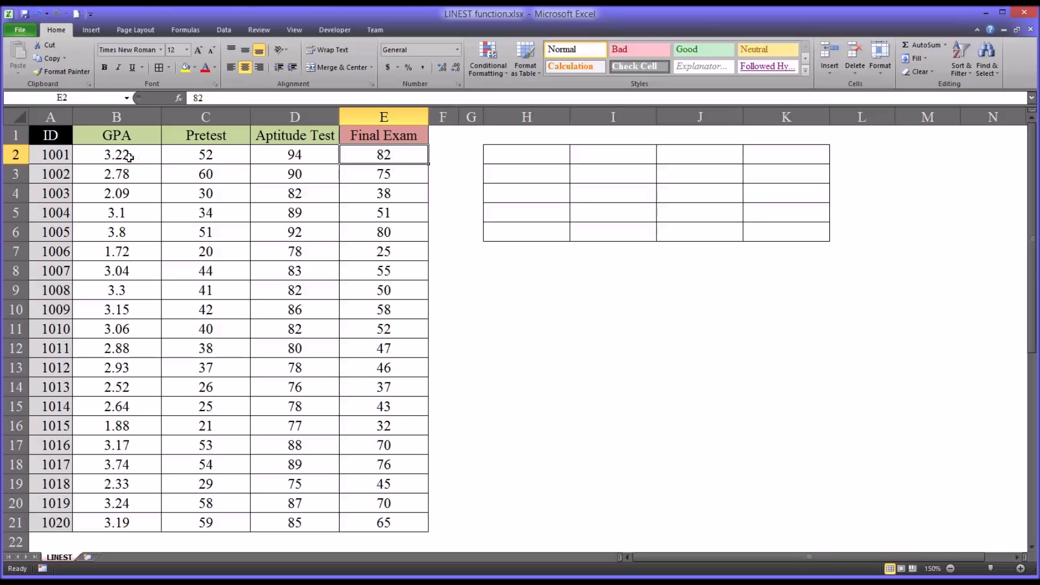
- Identify the Final Exam scores as known y's and the three predictor columns as known x's
left_click_drag(129, 157, 370, 514)
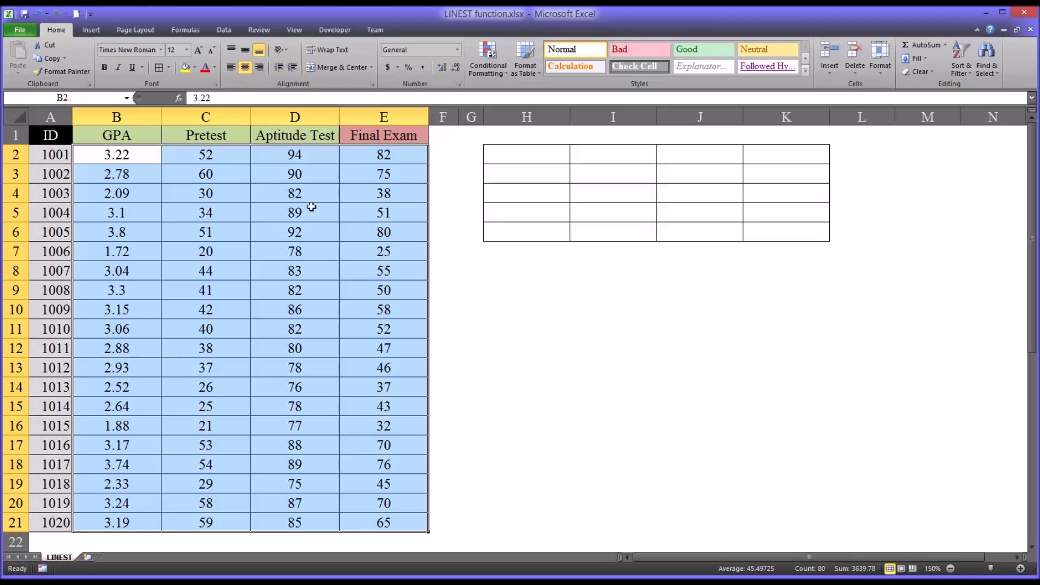
left_click(140, 157)
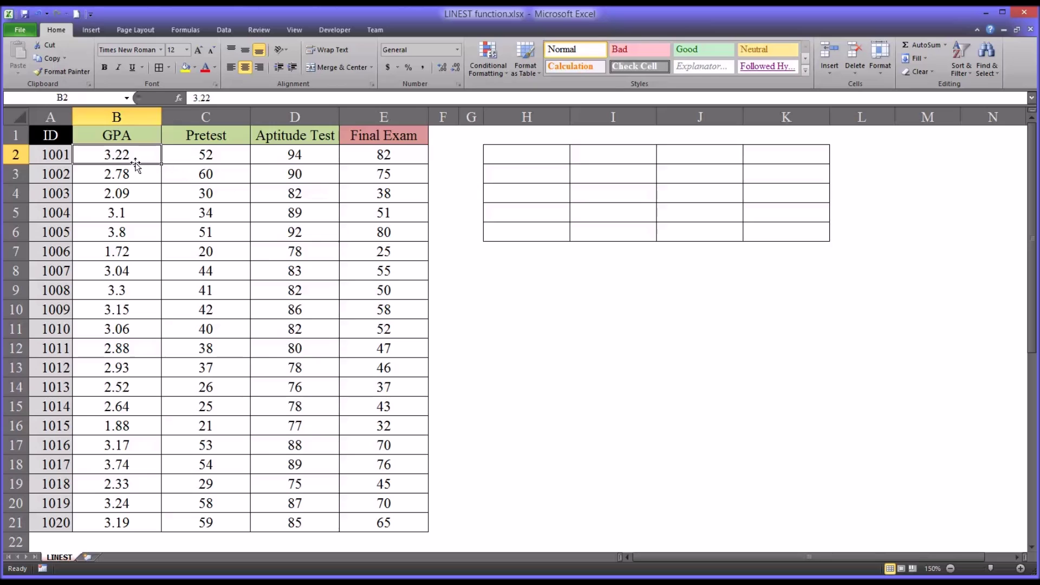
left_click_drag(139, 156, 399, 517)
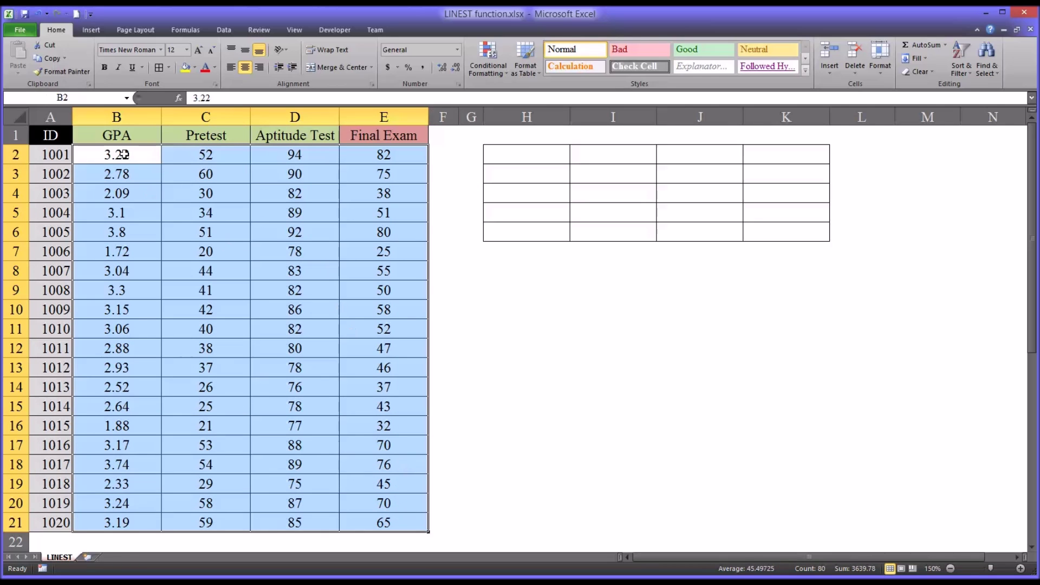
left_click_drag(126, 155, 271, 517)
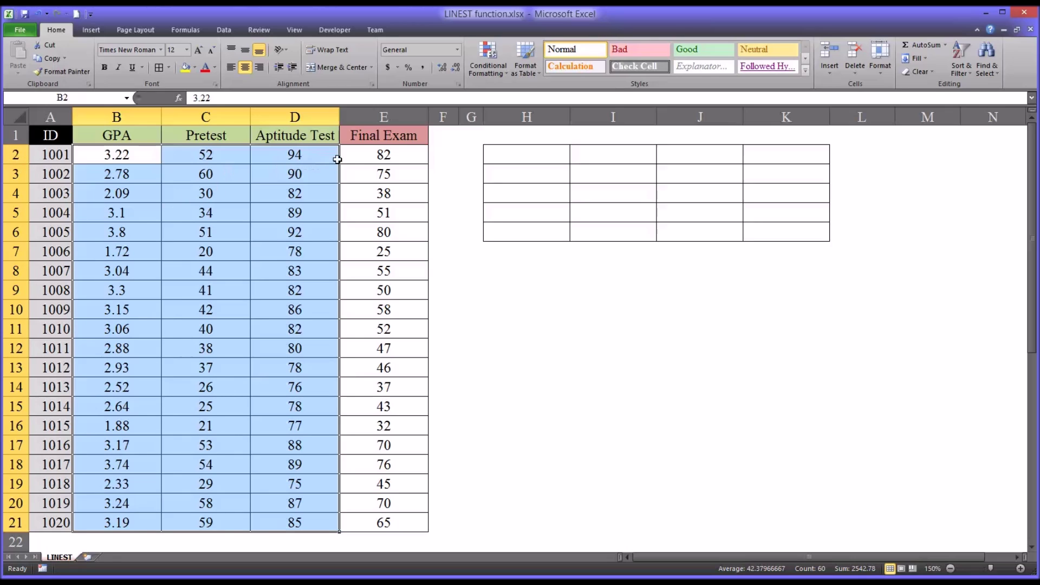
left_click_drag(358, 157, 377, 528)
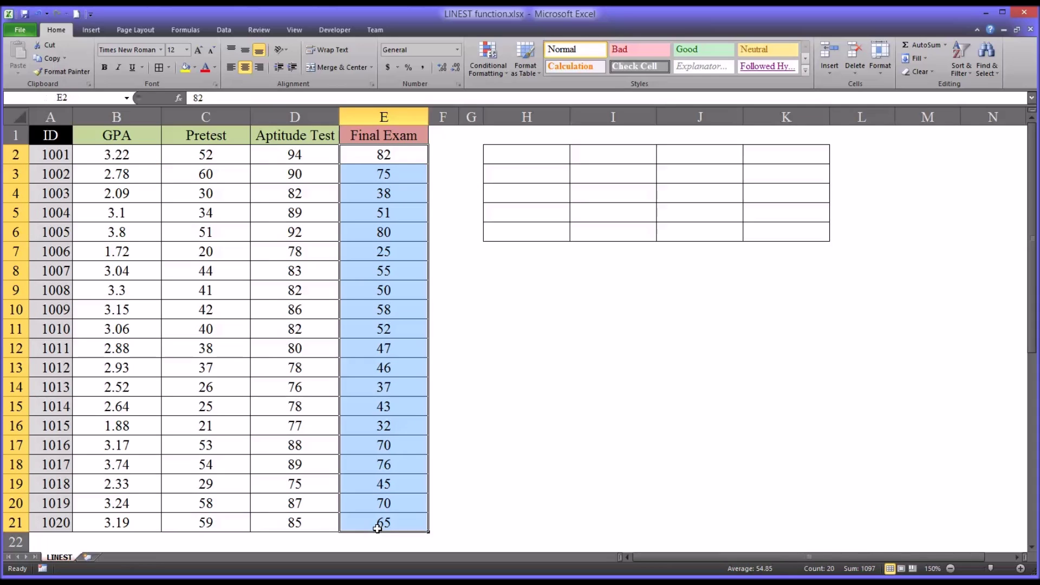
left_click_drag(144, 159, 289, 519)
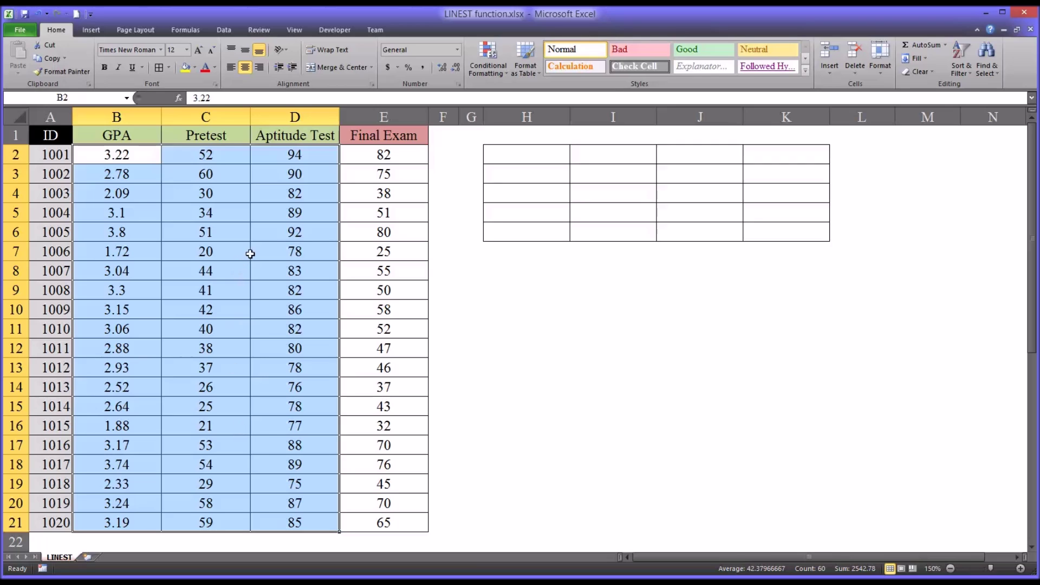
left_click(264, 157)
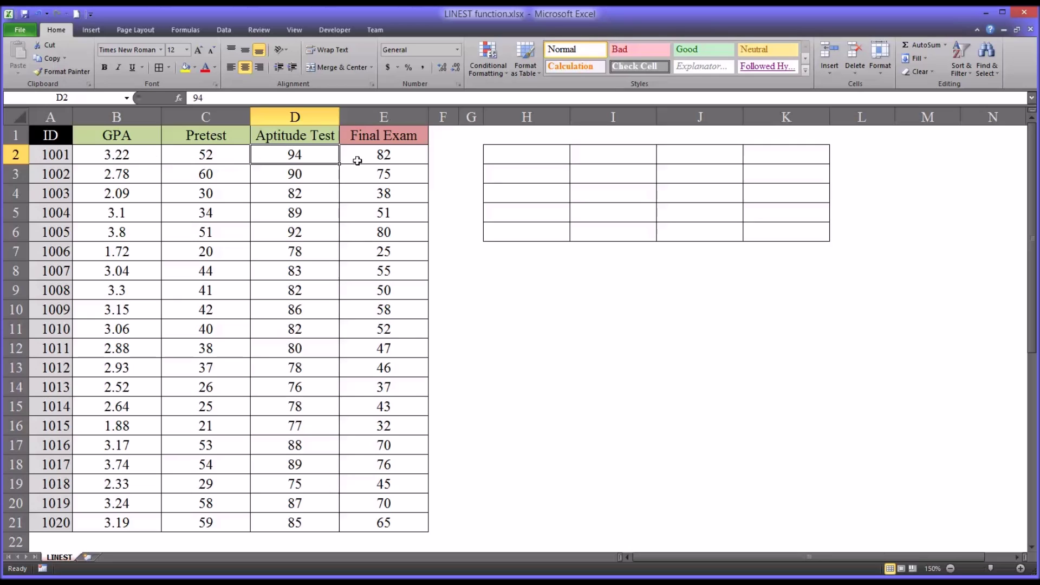
left_click_drag(129, 158, 273, 159)
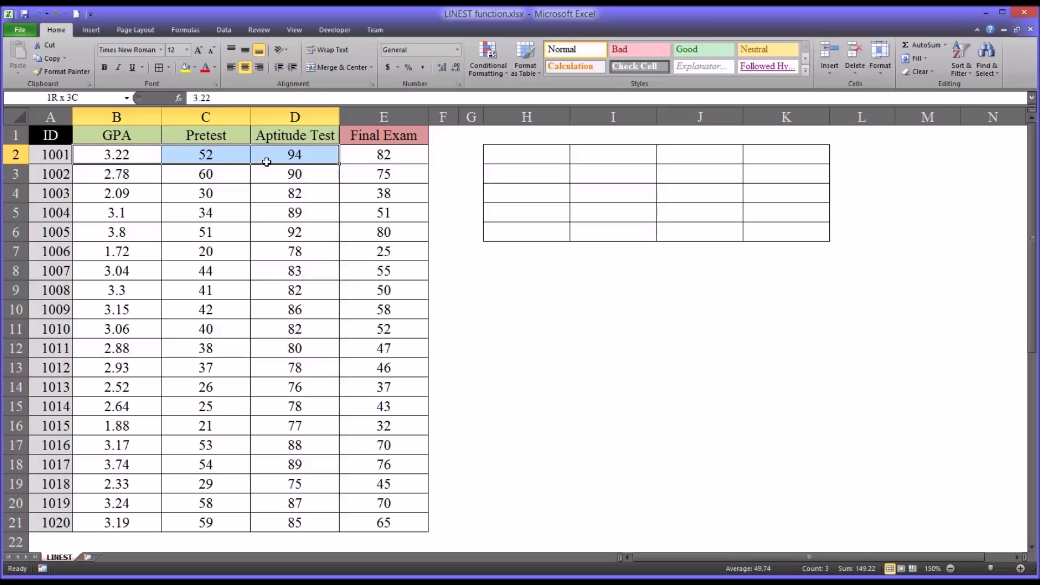
left_click(356, 161)
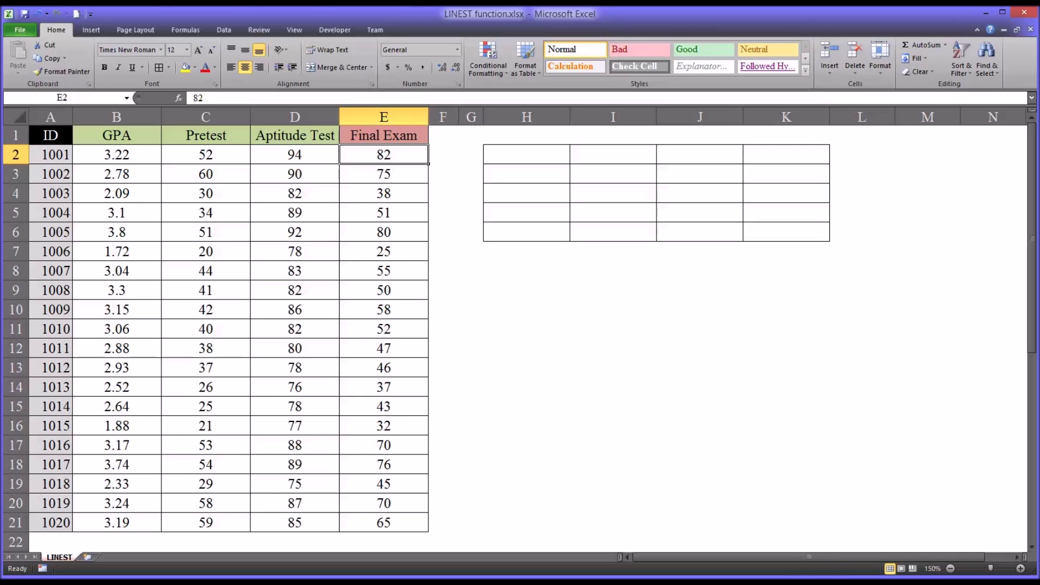
left_click_drag(135, 159, 368, 517)
left_click(359, 162)
left_click_drag(138, 158, 318, 162)
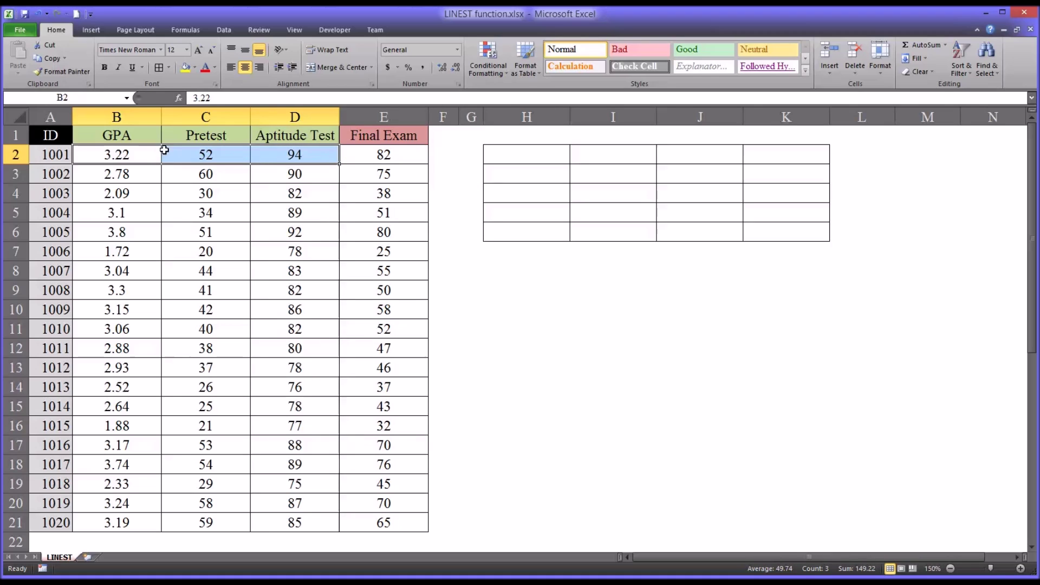
left_click(356, 157)
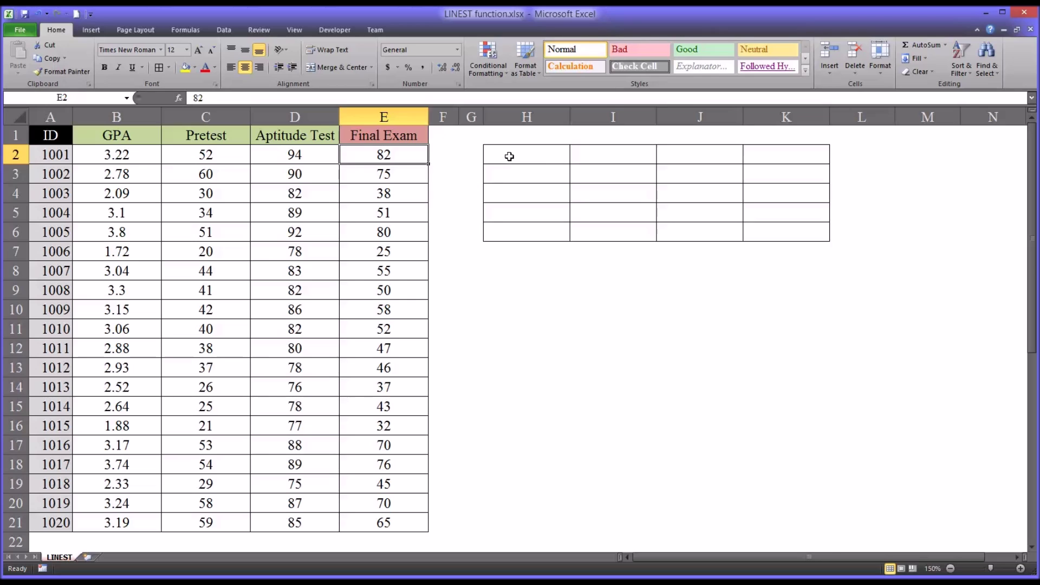
- Outline H2:K6 as the output area: five rows down column H, four columns across row 2
left_click_drag(515, 156, 755, 227)
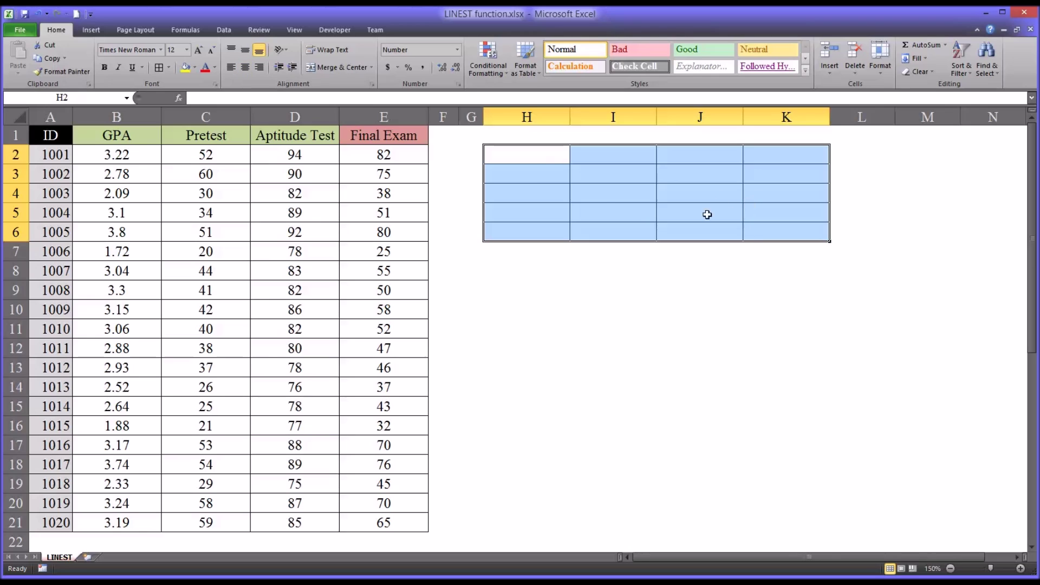
left_click(532, 156)
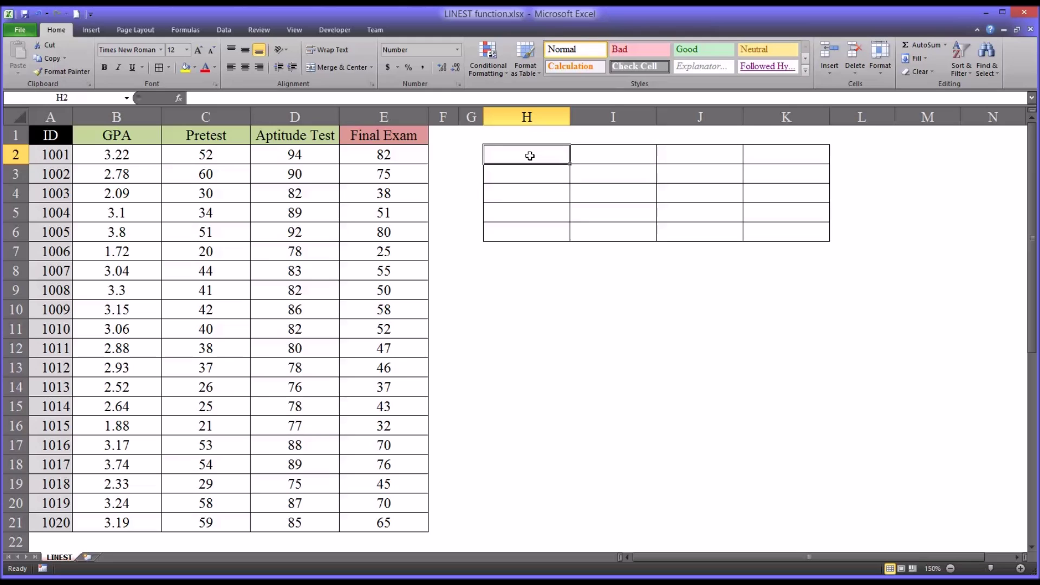
left_click_drag(550, 161, 748, 225)
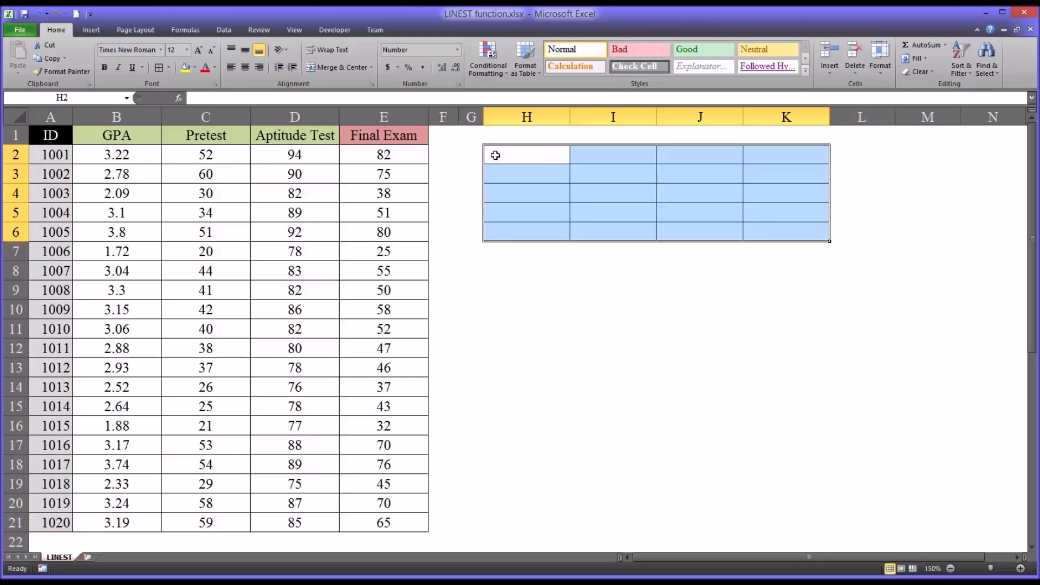
left_click_drag(495, 155, 506, 228)
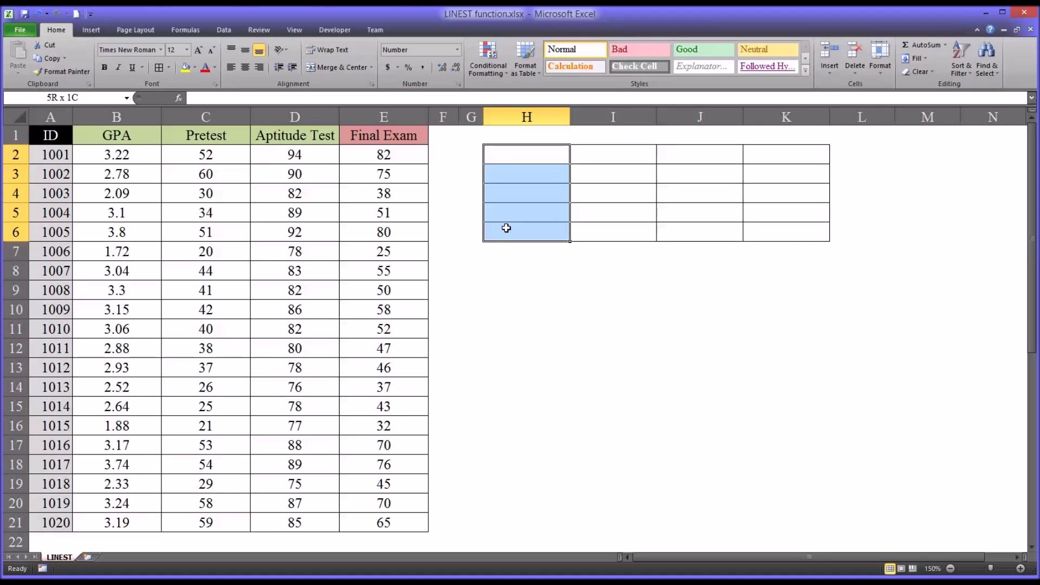
left_click_drag(520, 154, 518, 233)
left_click(540, 157)
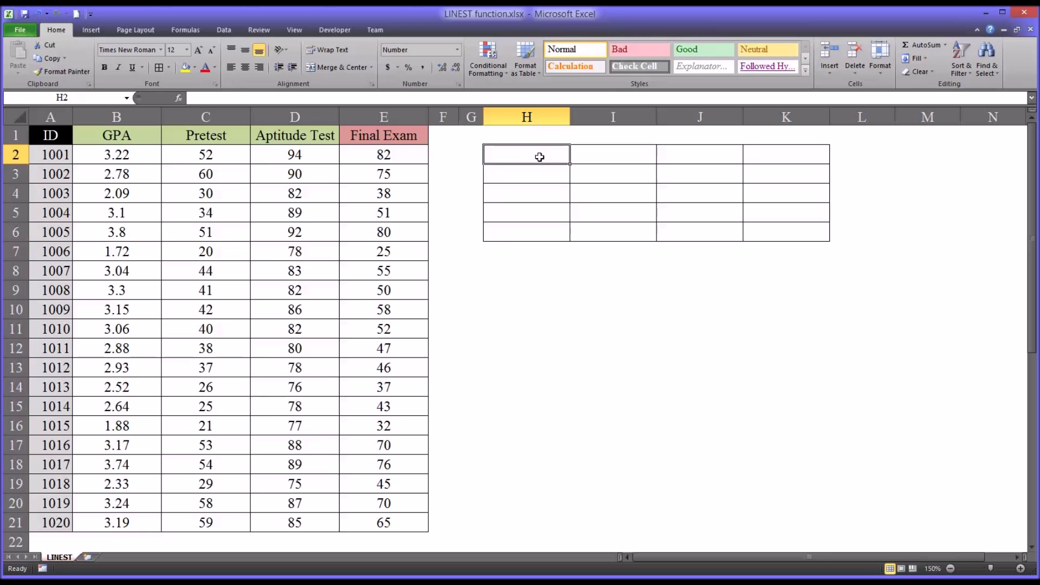
left_click_drag(540, 157, 749, 157)
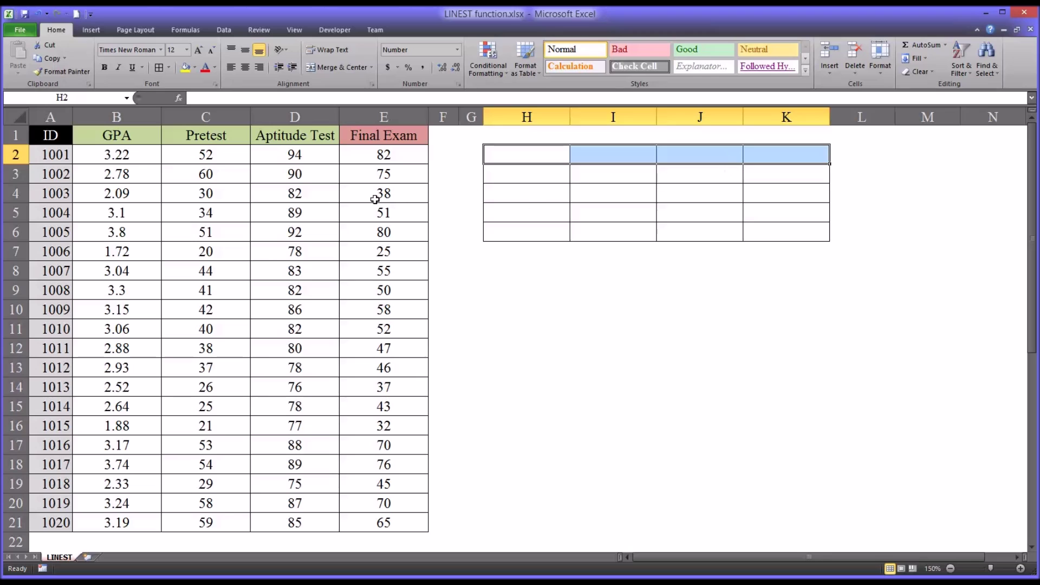
- Match the four output columns to the data columns, then select H2:K6 and begin =LINEST(
left_click_drag(144, 159, 351, 158)
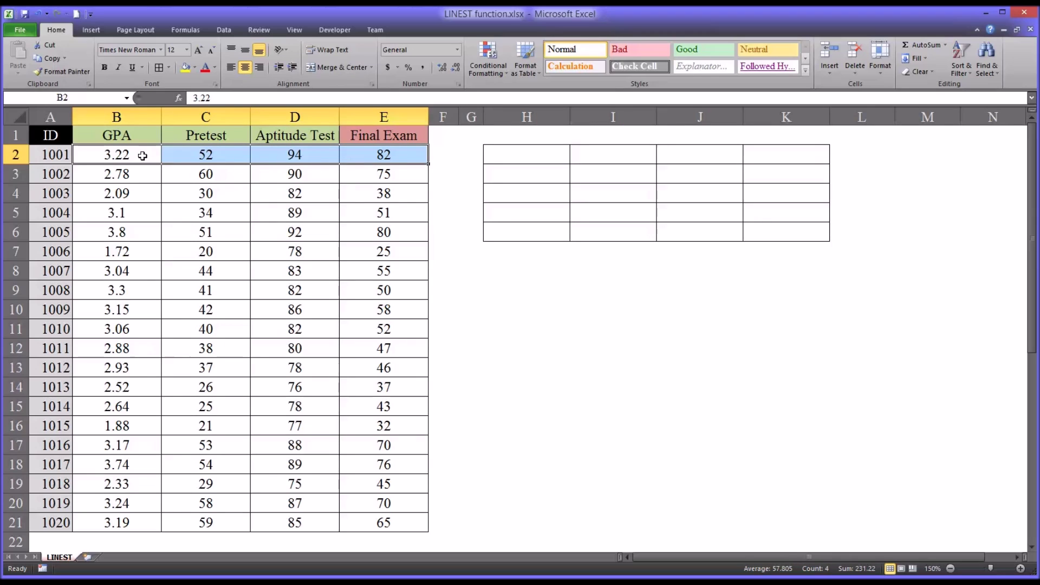
left_click_drag(142, 157, 264, 156)
left_click(351, 158)
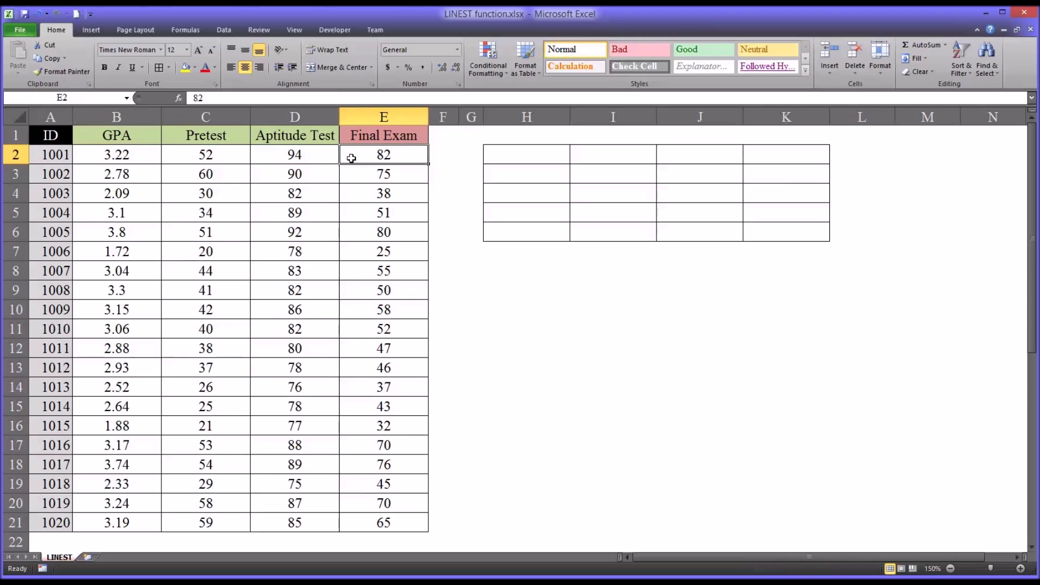
left_click_drag(537, 155, 756, 157)
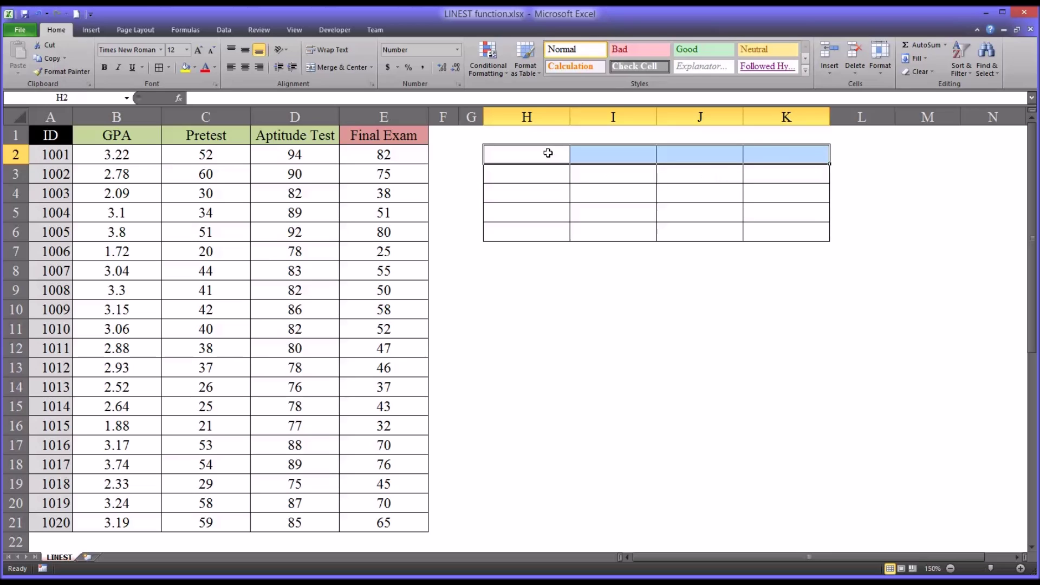
left_click_drag(548, 154, 762, 231)
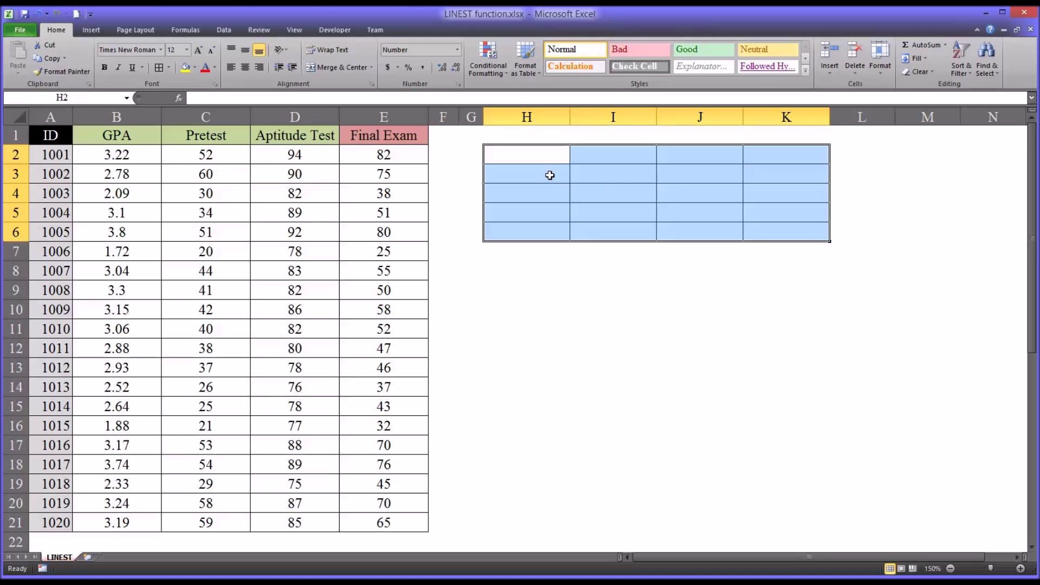
left_click(524, 159)
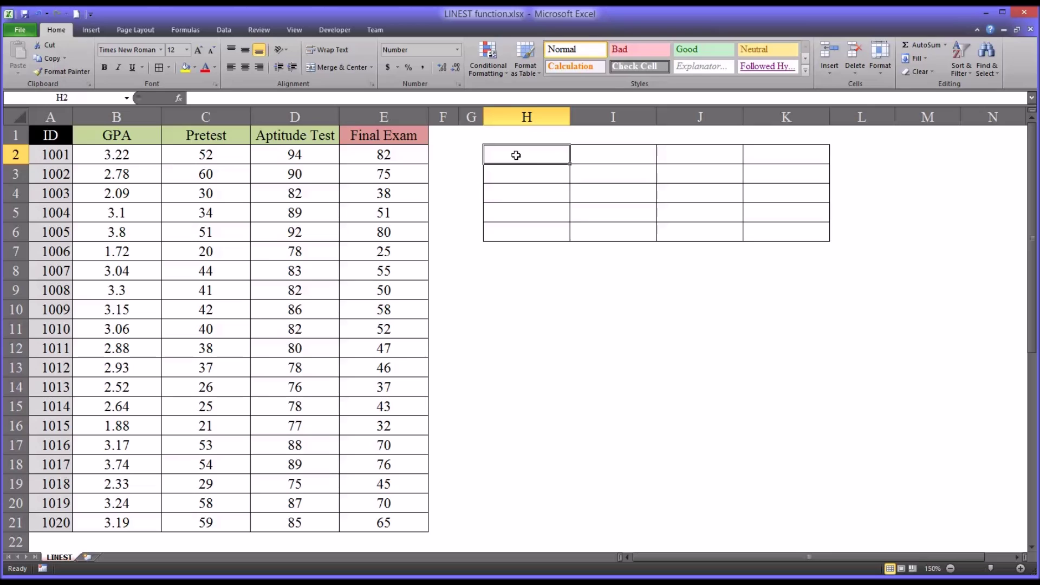
left_click_drag(519, 155, 756, 232)
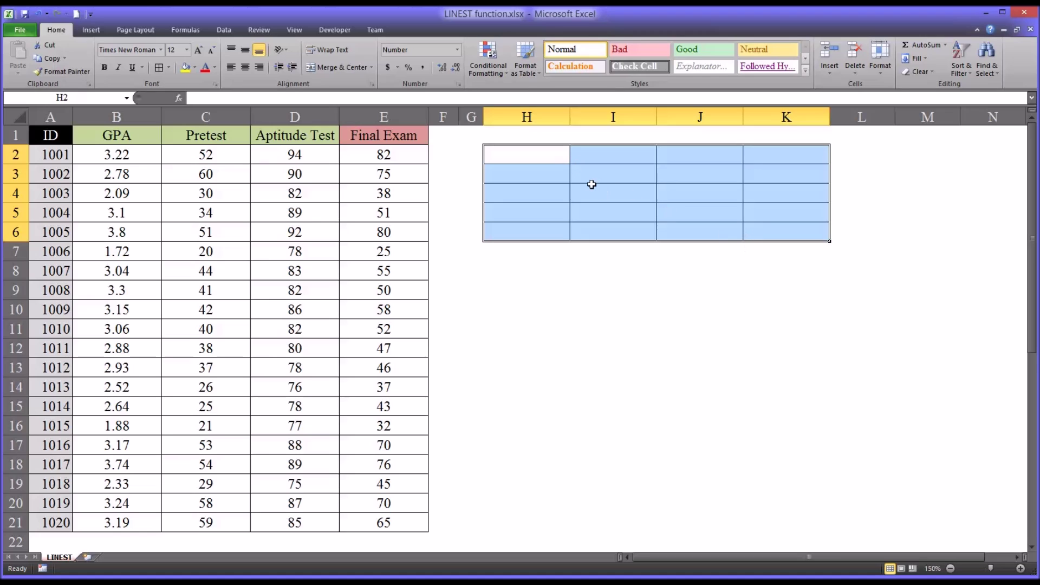
type("=")
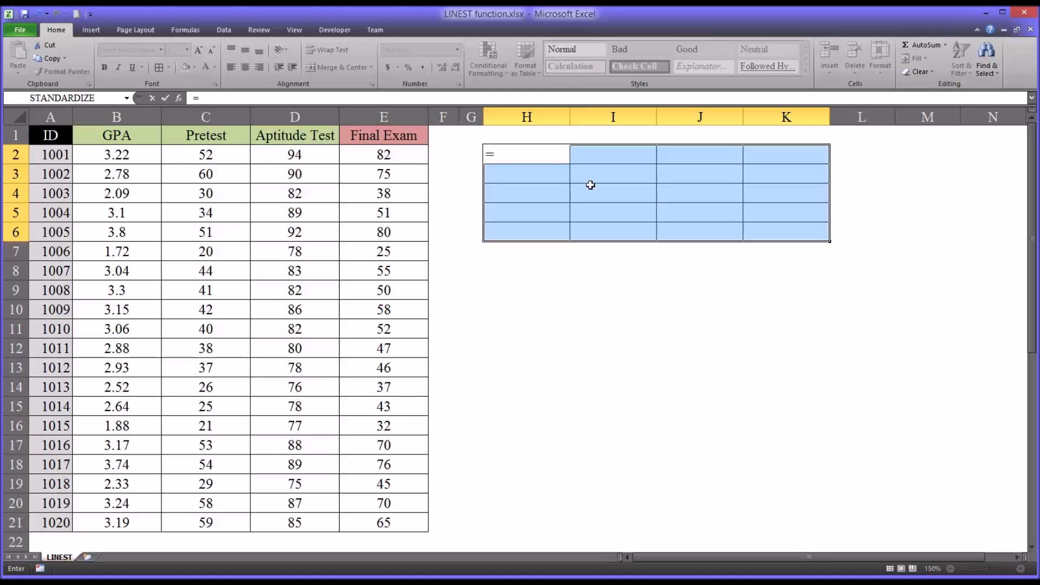
type("linest")
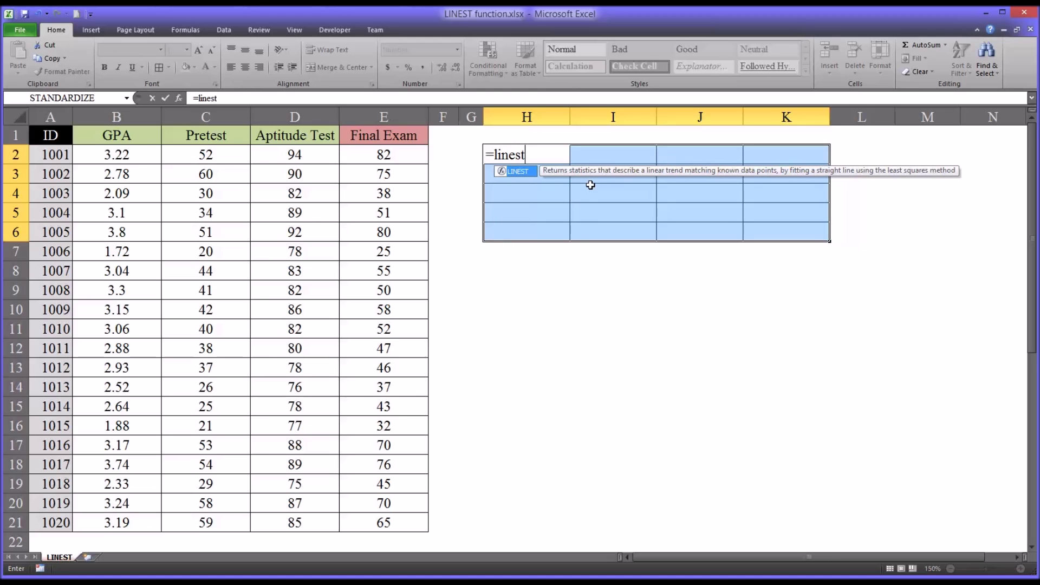
type("(")
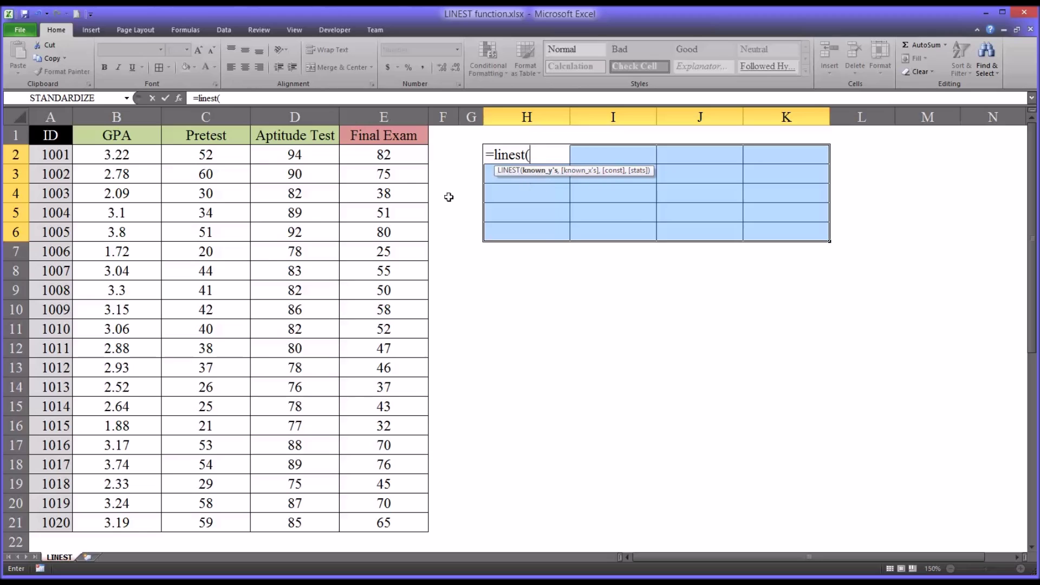
- Enter =LINEST(E2:E21,B2:D21,TRUE,TRUE) as an array formula filling H2:K6
left_click_drag(389, 157, 375, 520)
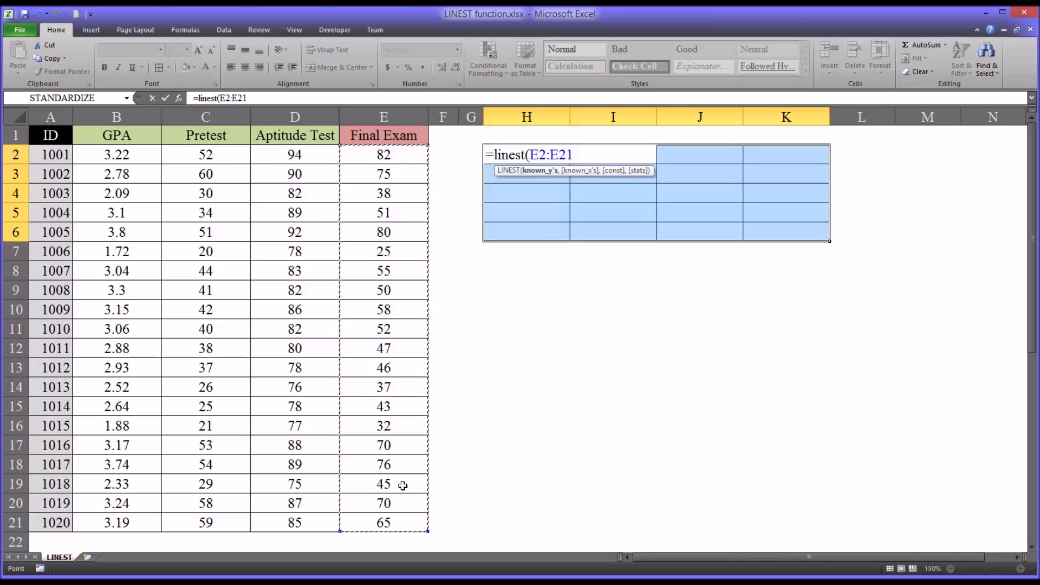
type(",")
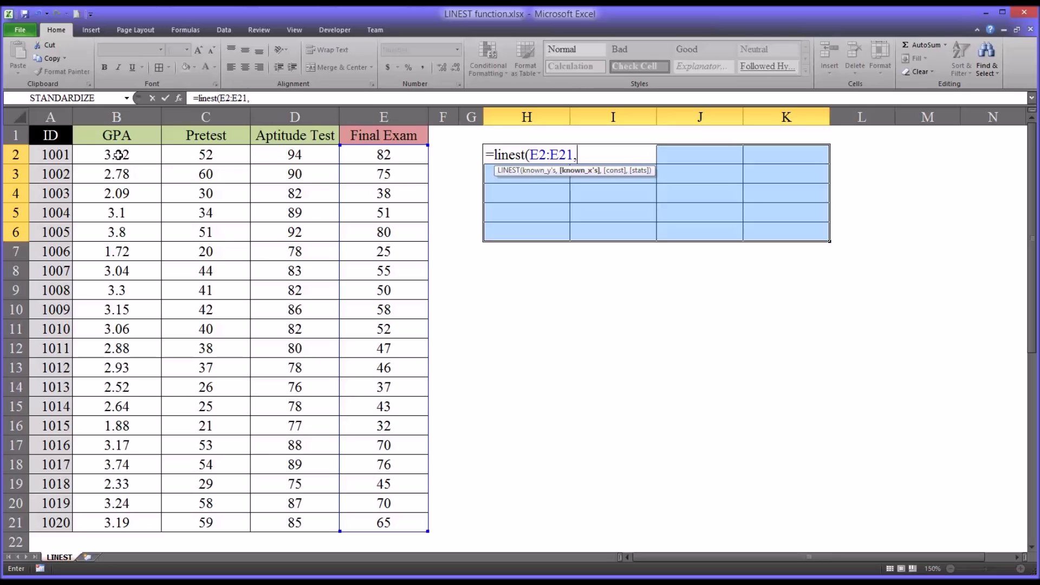
left_click_drag(110, 157, 294, 517)
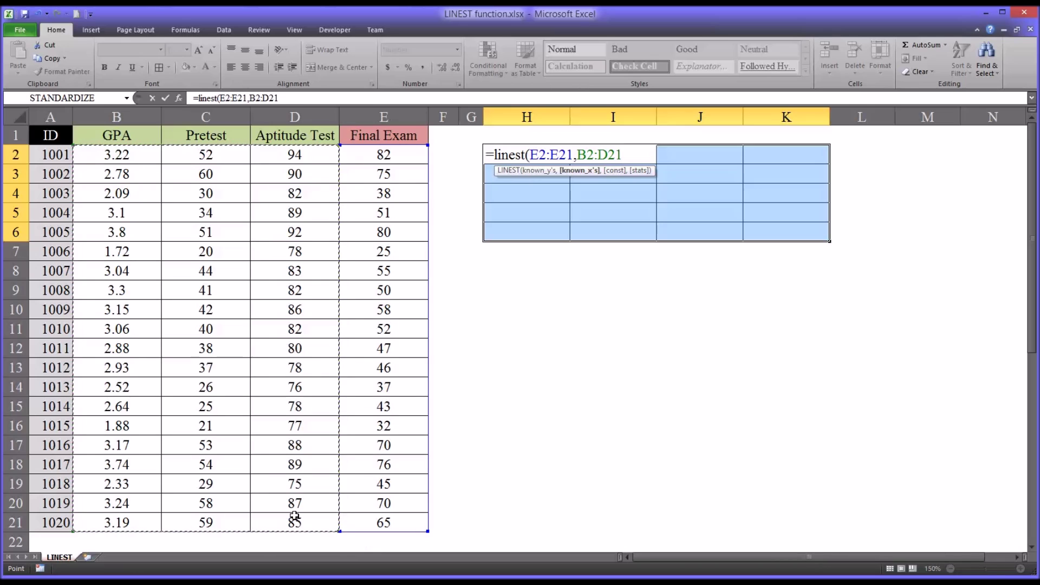
type(",")
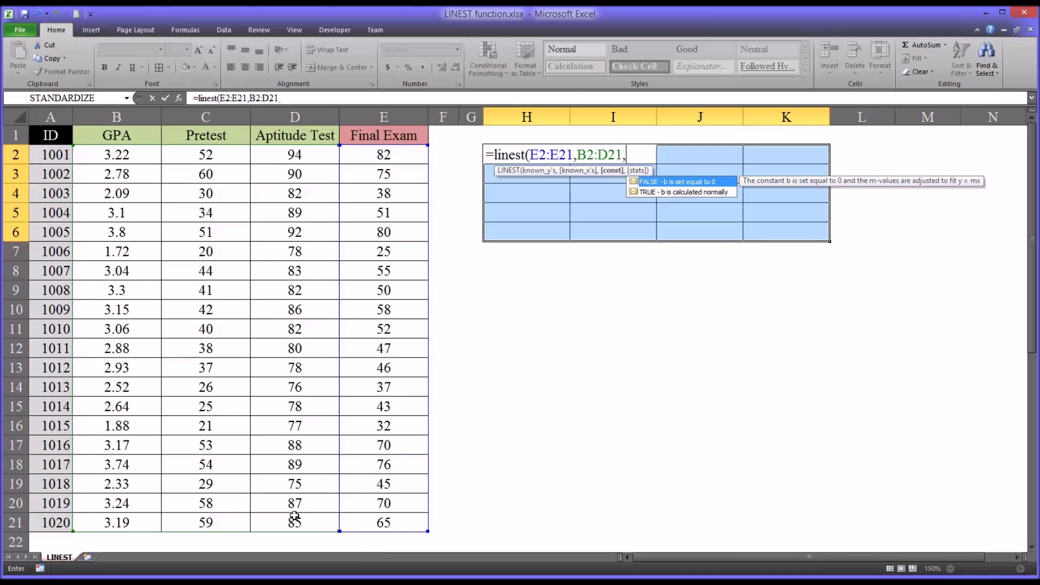
left_click(666, 194)
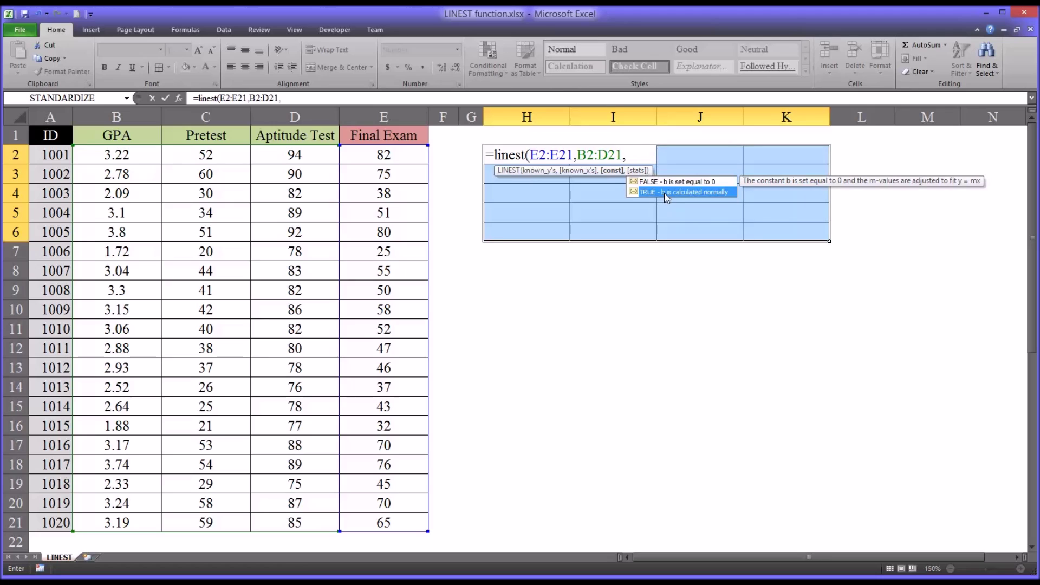
double_click(664, 193)
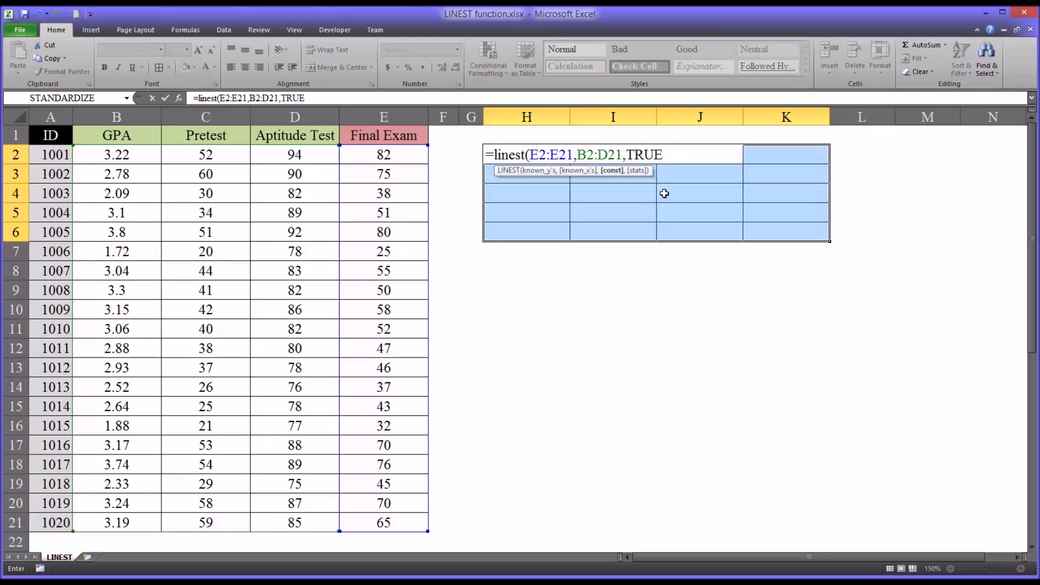
type(",")
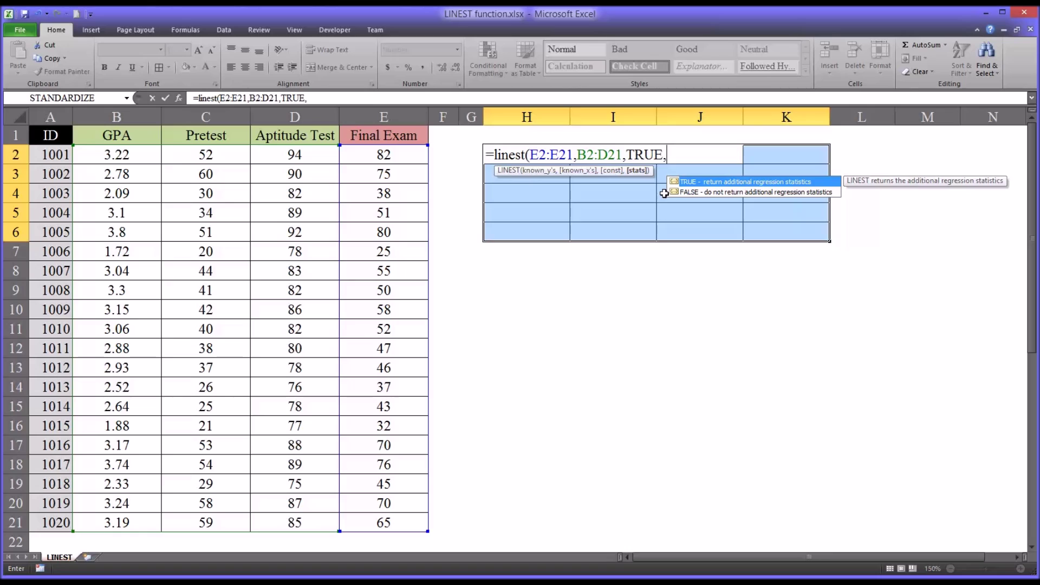
double_click(713, 183)
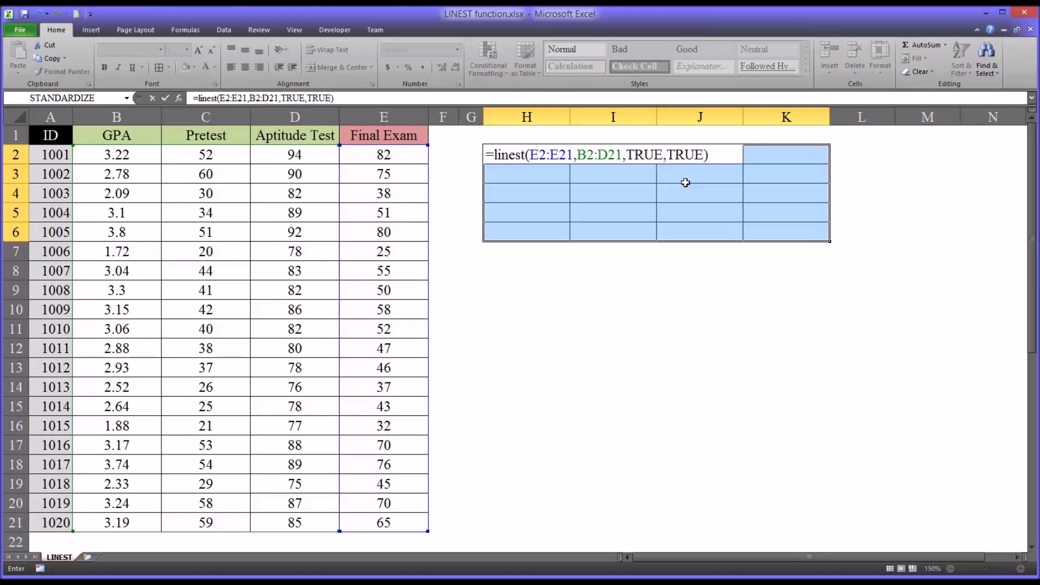
key("ctrl+shift+Return")
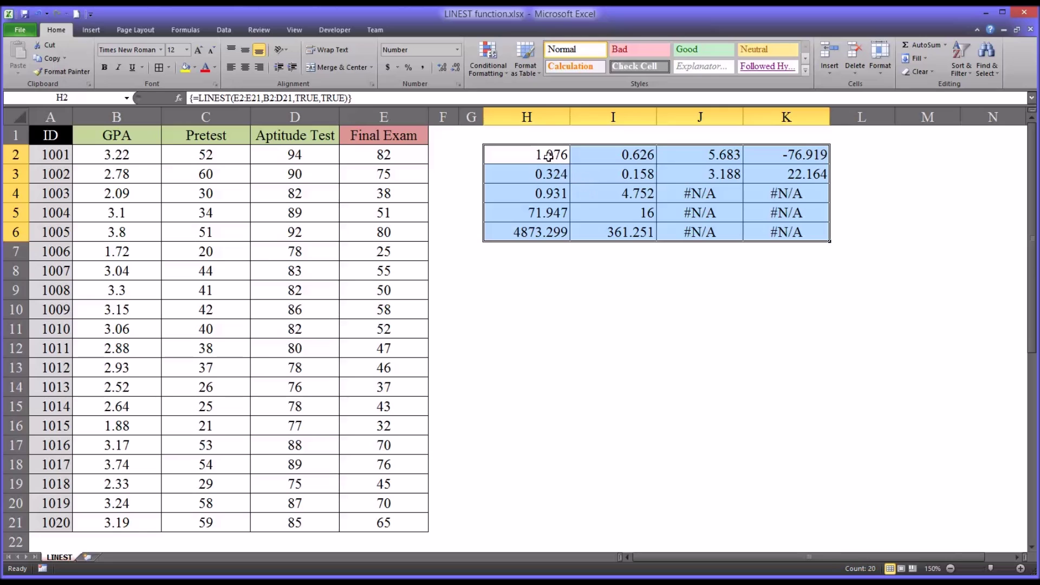
- Select the #N/A cells J4:K6 in the LINEST output block
left_click_drag(556, 157, 745, 227)
left_click_drag(709, 193, 755, 227)
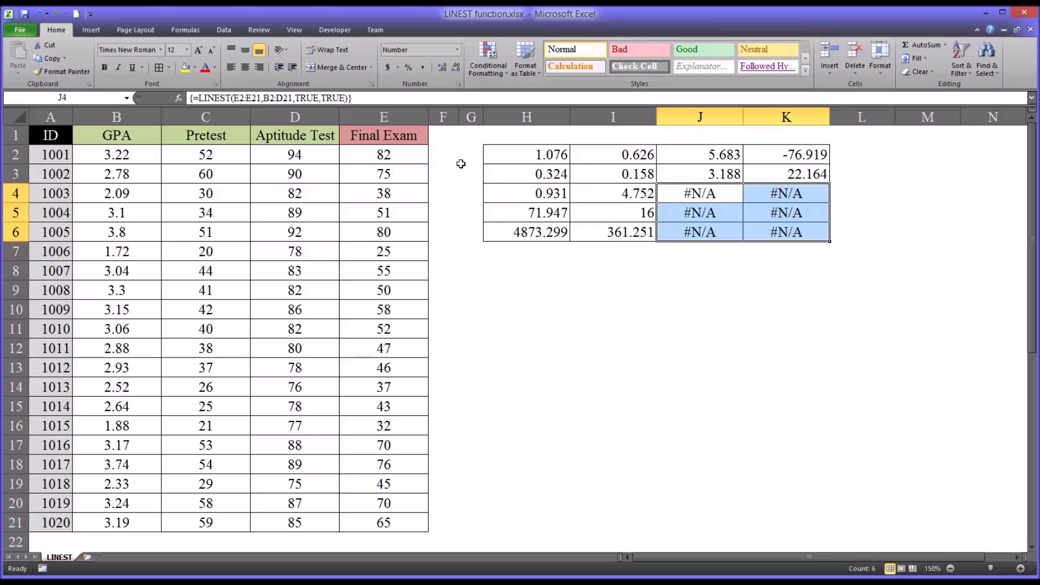
left_click(216, 70)
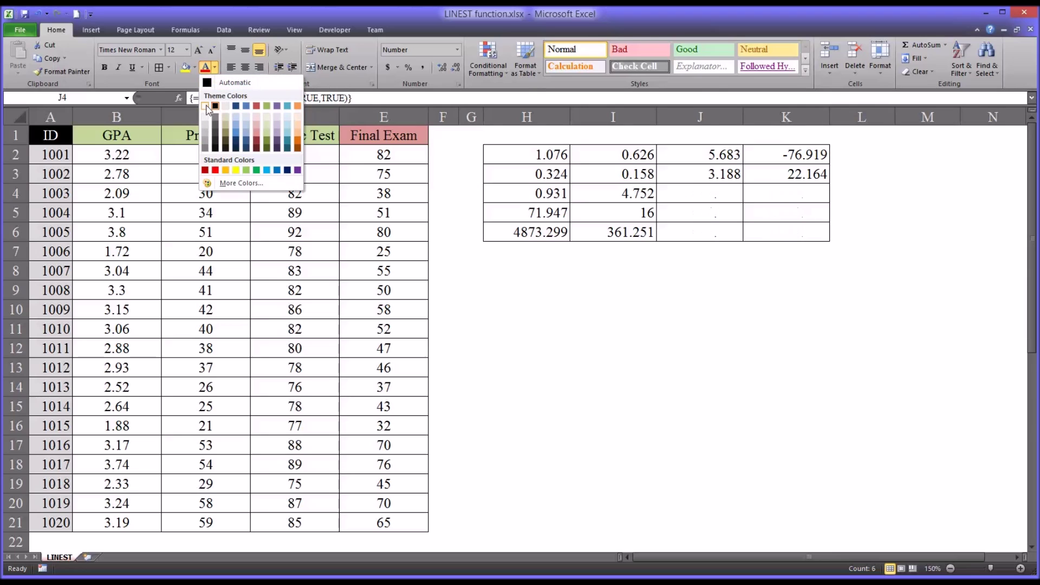
- Make the #N/A text in J4:K6 white and confirm those cells now appear blank
left_click(205, 106)
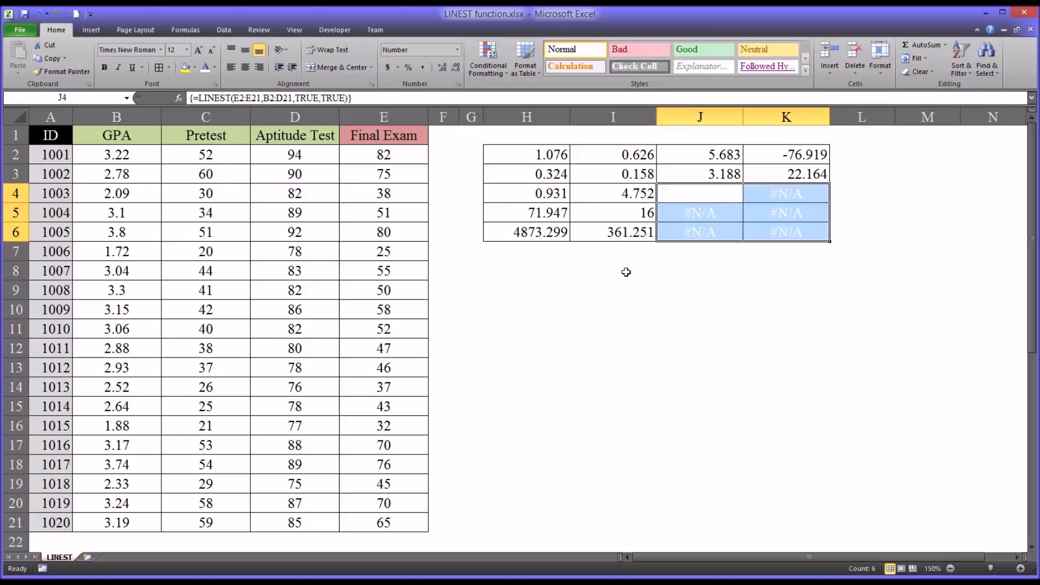
left_click(626, 272)
left_click_drag(686, 203, 724, 198)
left_click(728, 234)
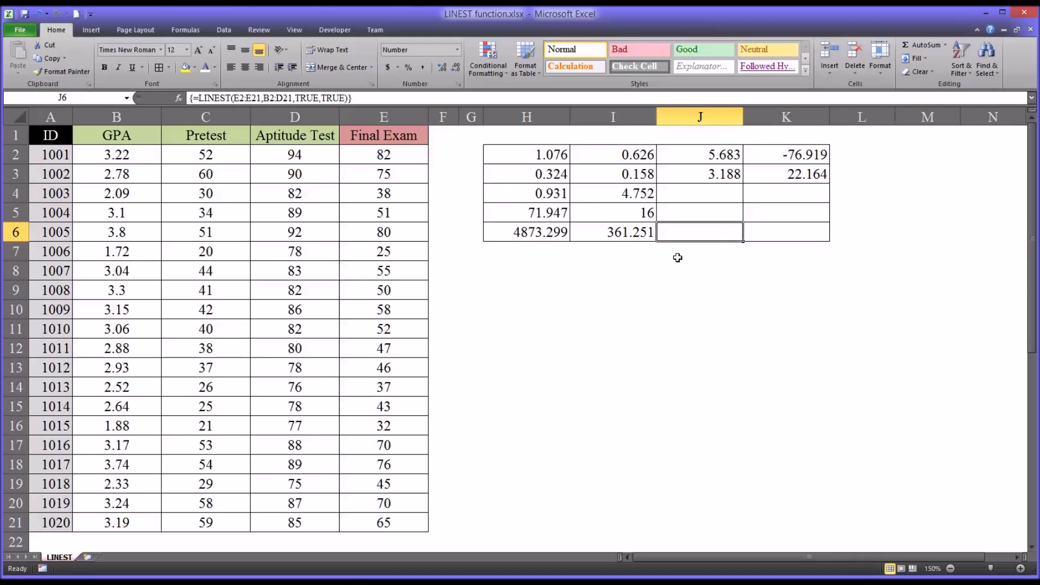
left_click(675, 256)
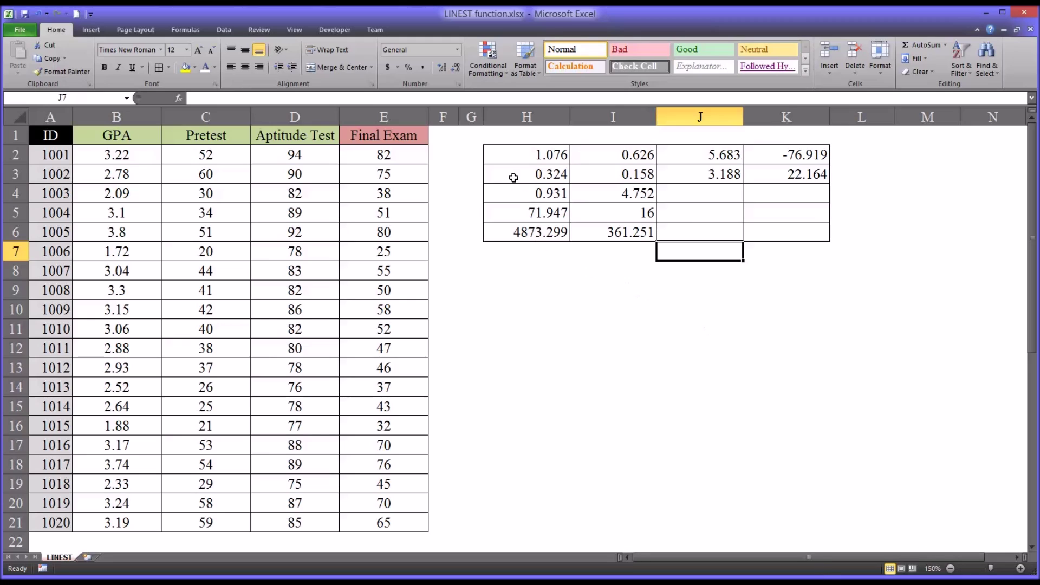
left_click(501, 157)
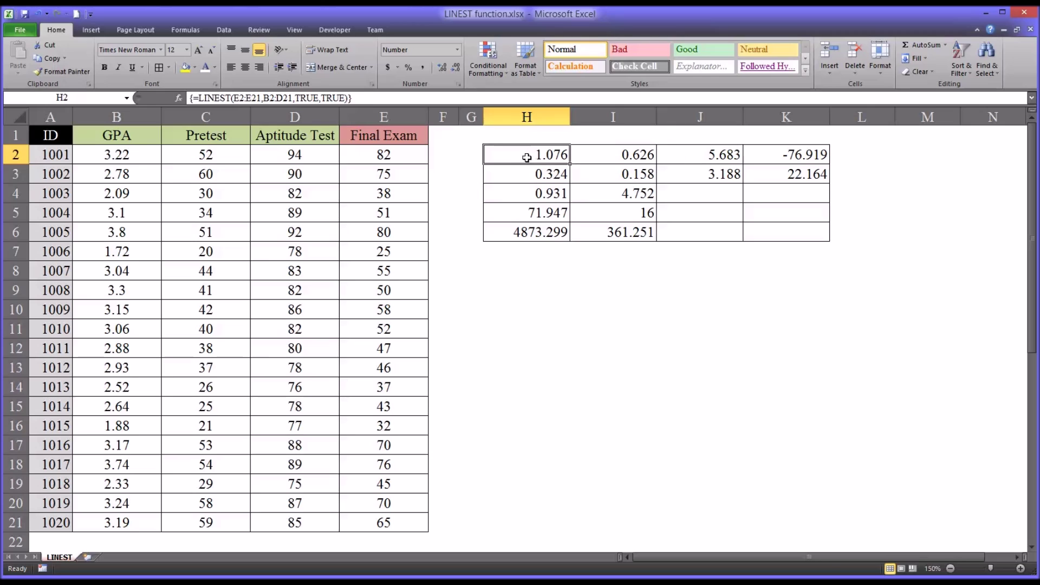
left_click_drag(528, 157, 678, 156)
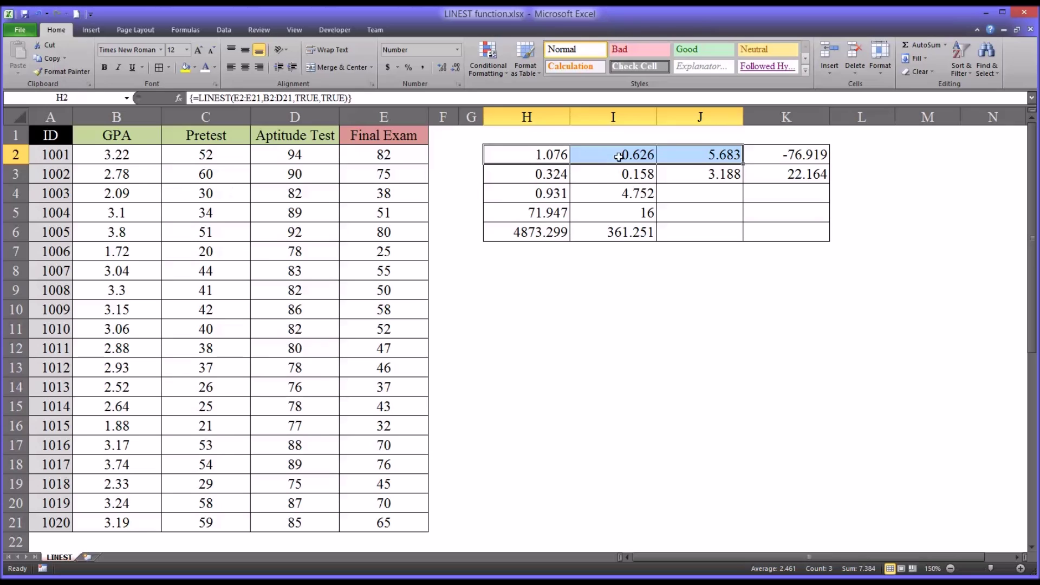
- Label J1 'GPA' and centre the label cells H1:J1
left_click(678, 142)
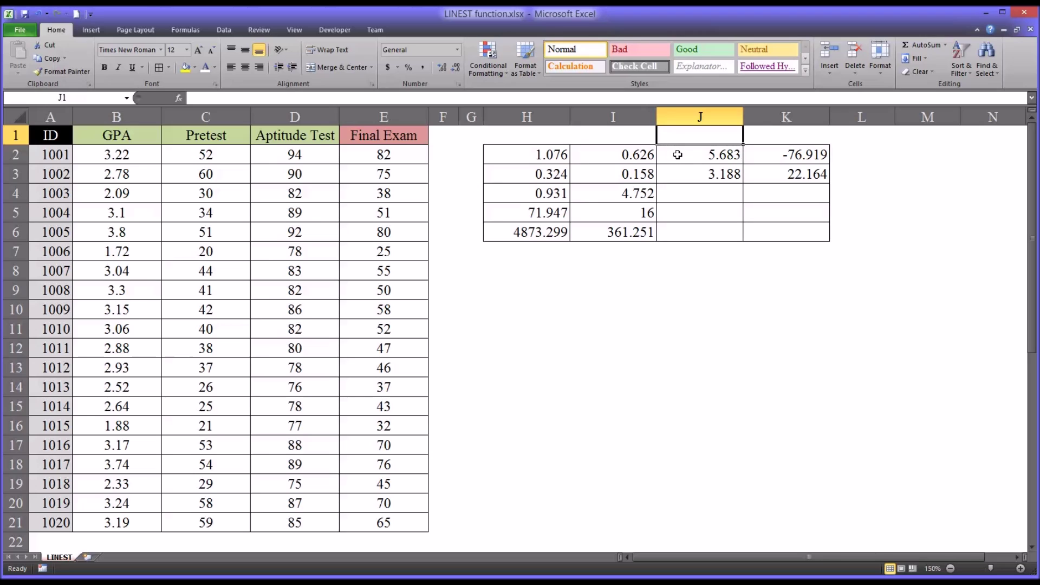
type("GPA")
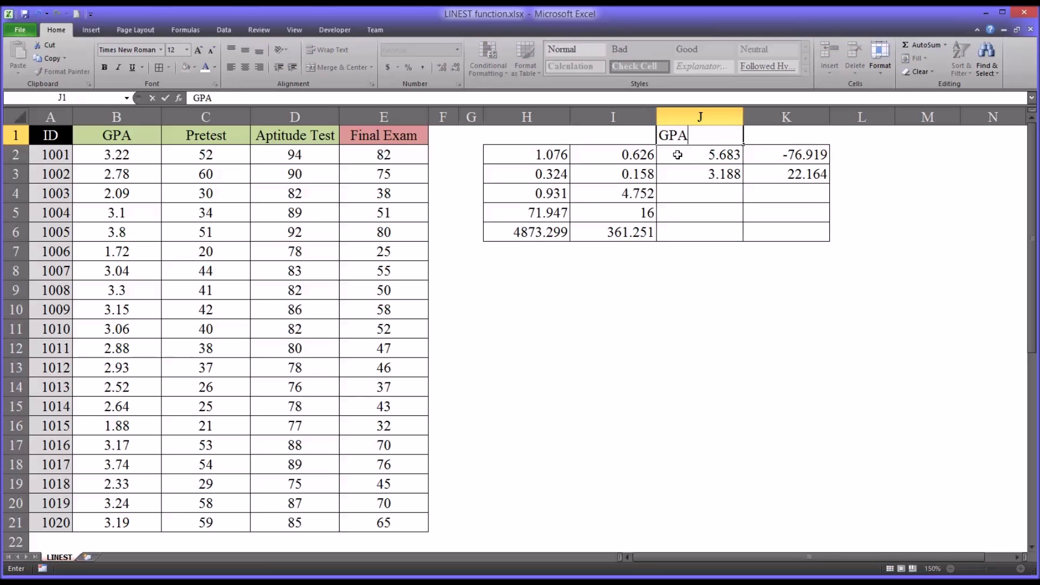
key("Left")
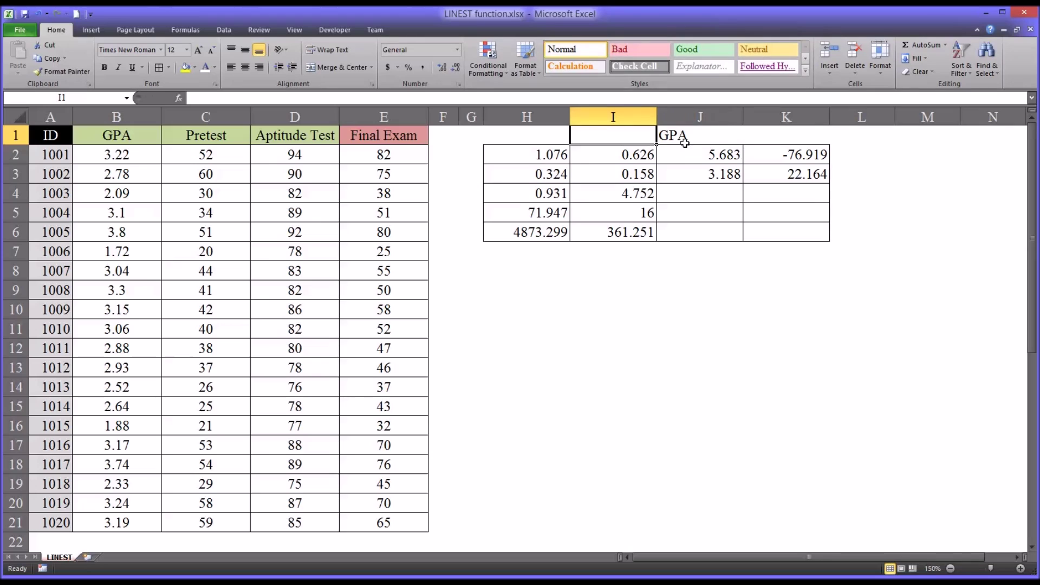
left_click_drag(692, 140, 538, 138)
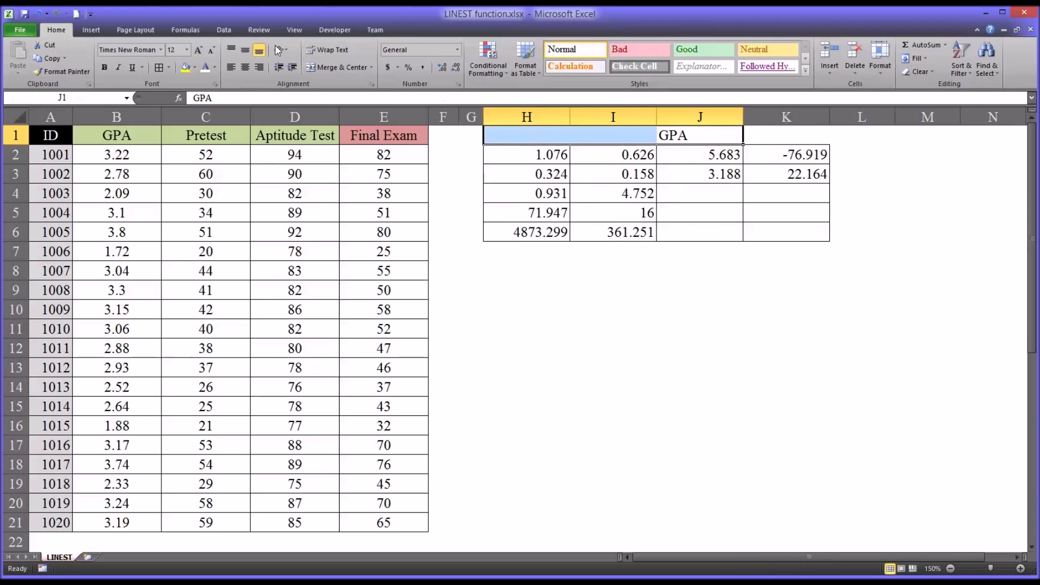
left_click(245, 68)
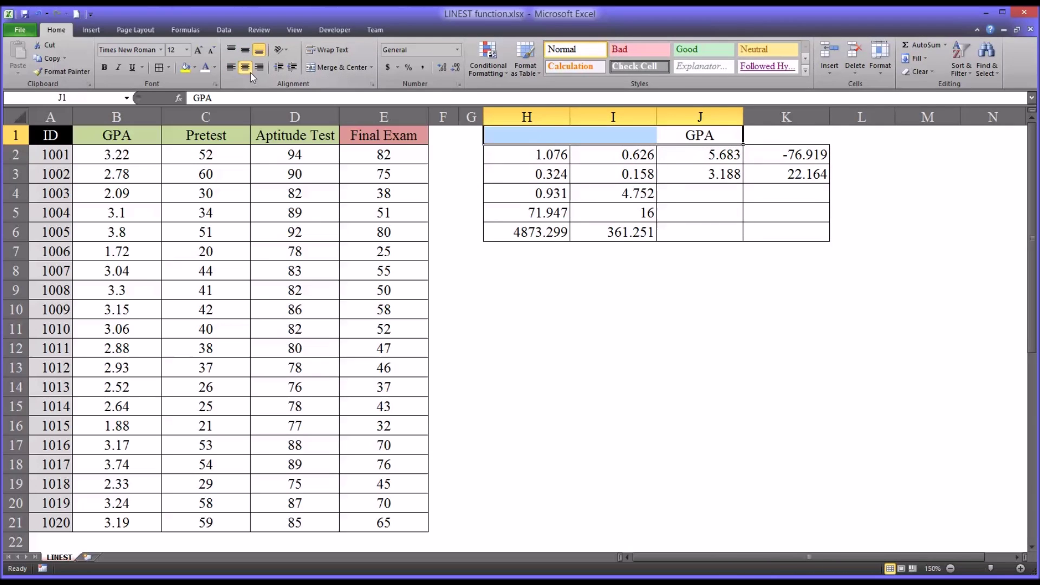
- Enter 'Pretest' in I1 and 'Aptitude' in H1
left_click(606, 138)
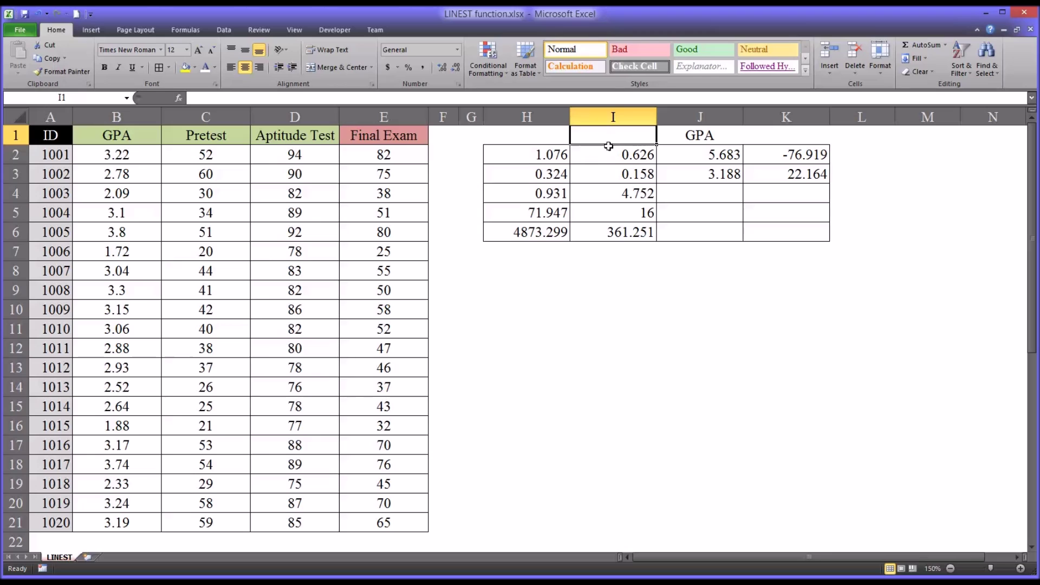
type("P")
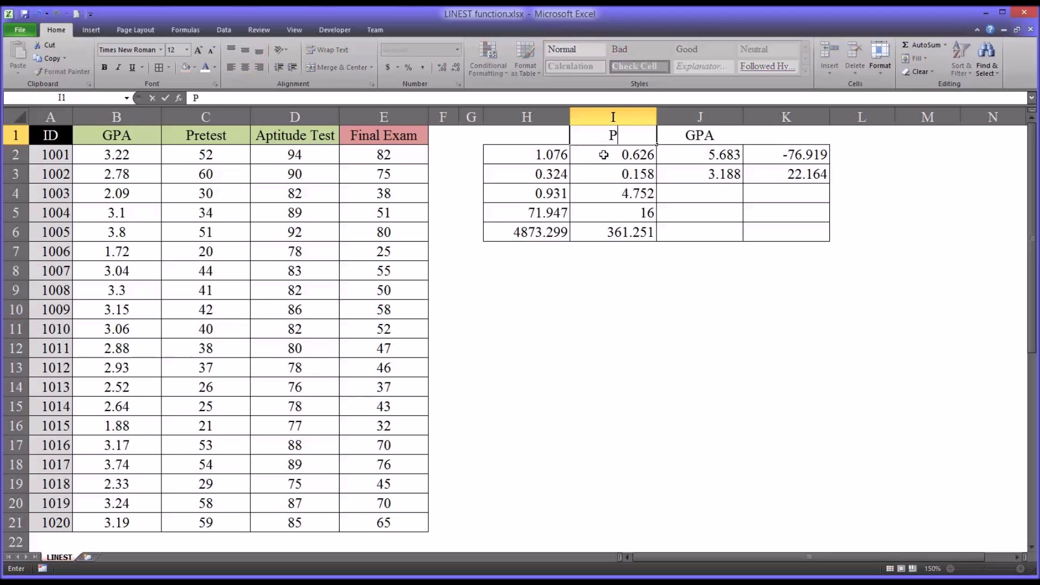
type("retest")
key("Left")
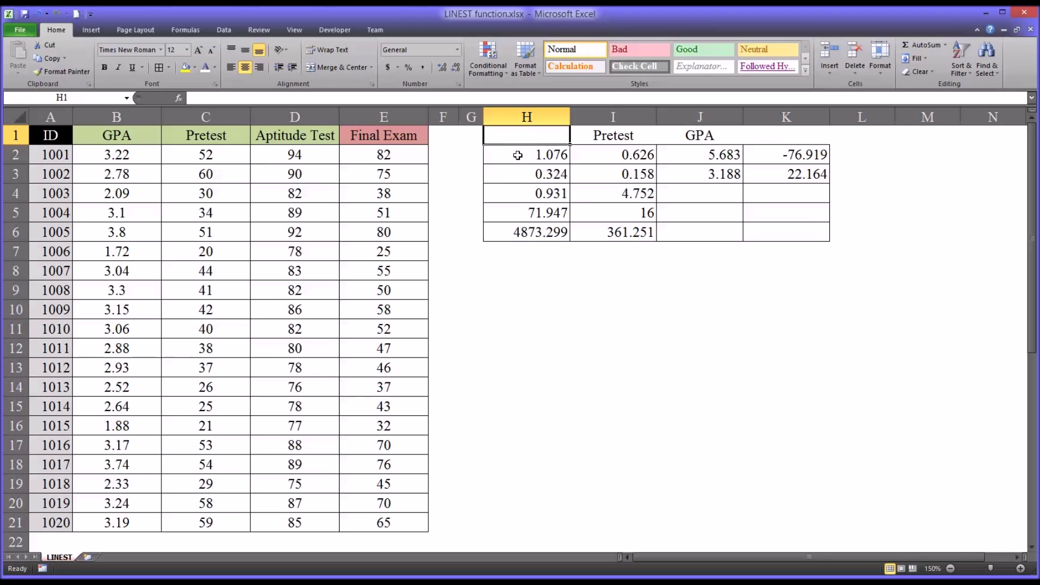
type("Apt")
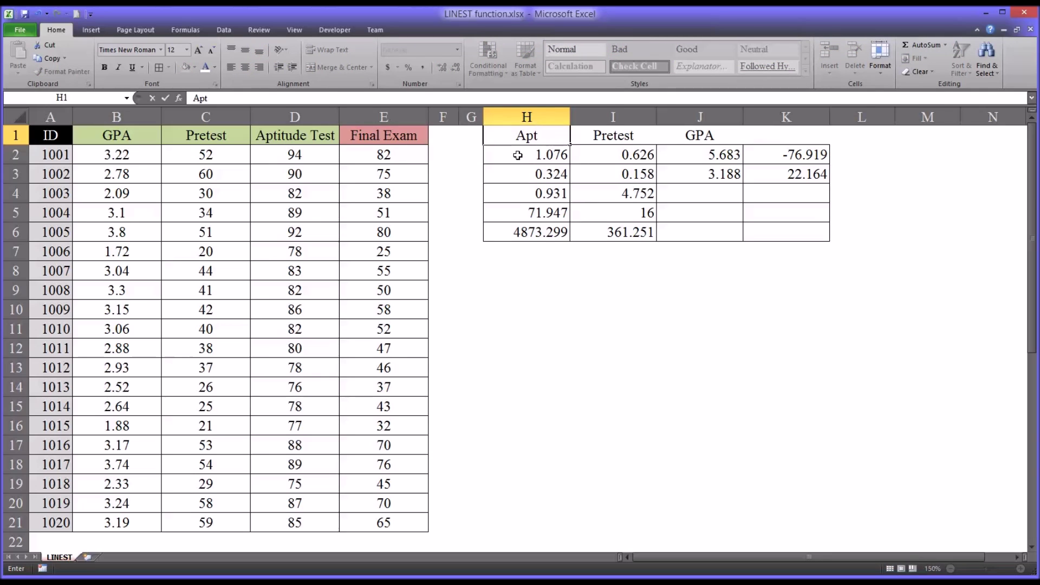
type("itude")
key("Return")
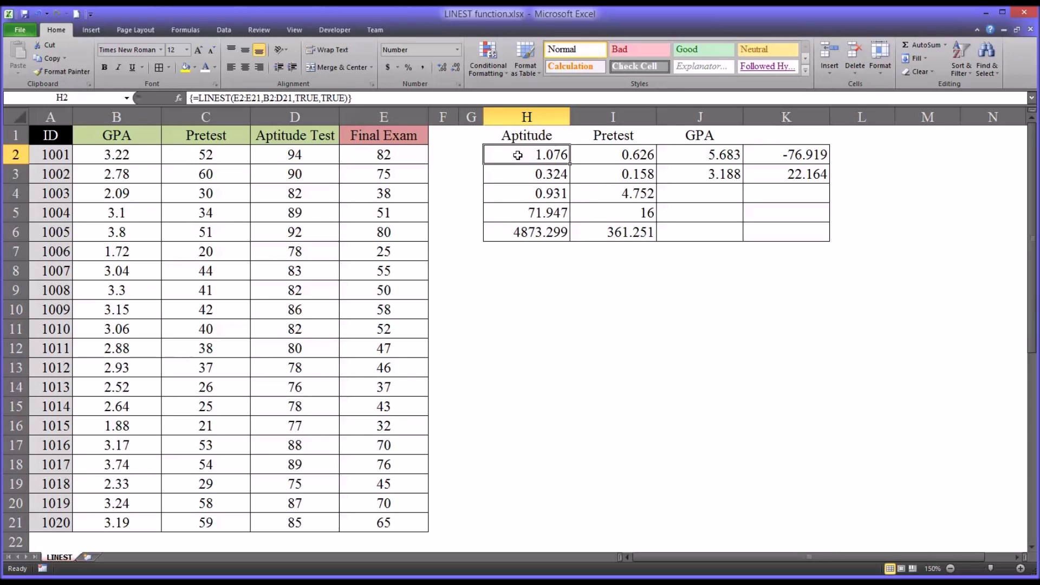
left_click_drag(682, 135, 555, 140)
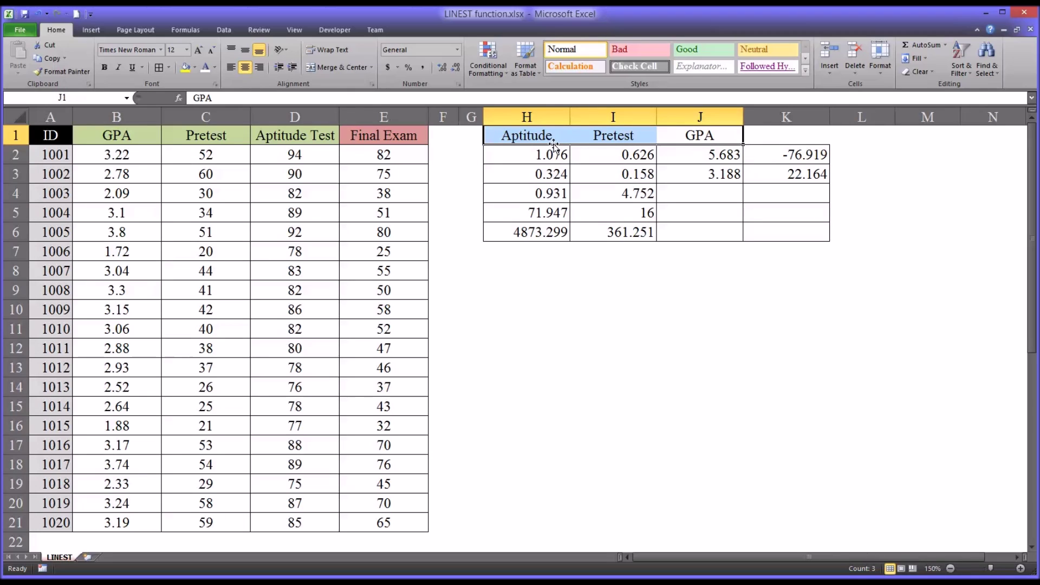
left_click(699, 152)
- Label K1 'y-intercept' above the intercept column
left_click(776, 142)
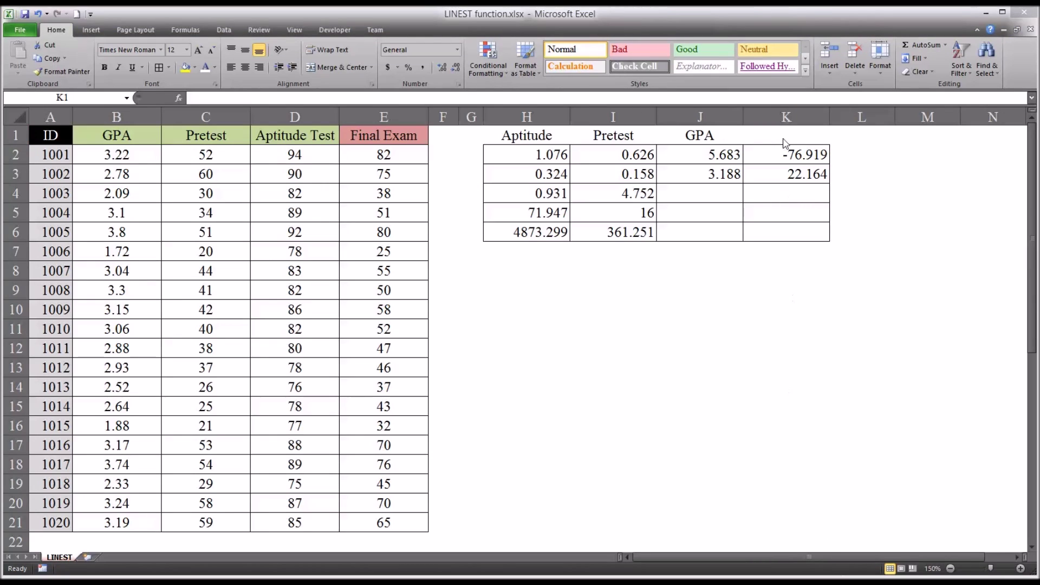
type("y")
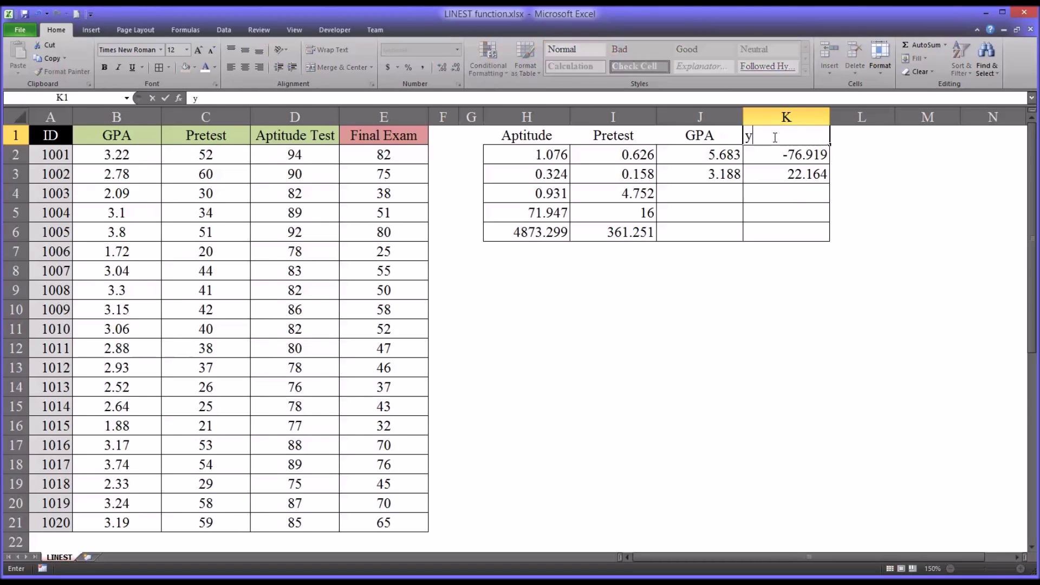
type("-intercept")
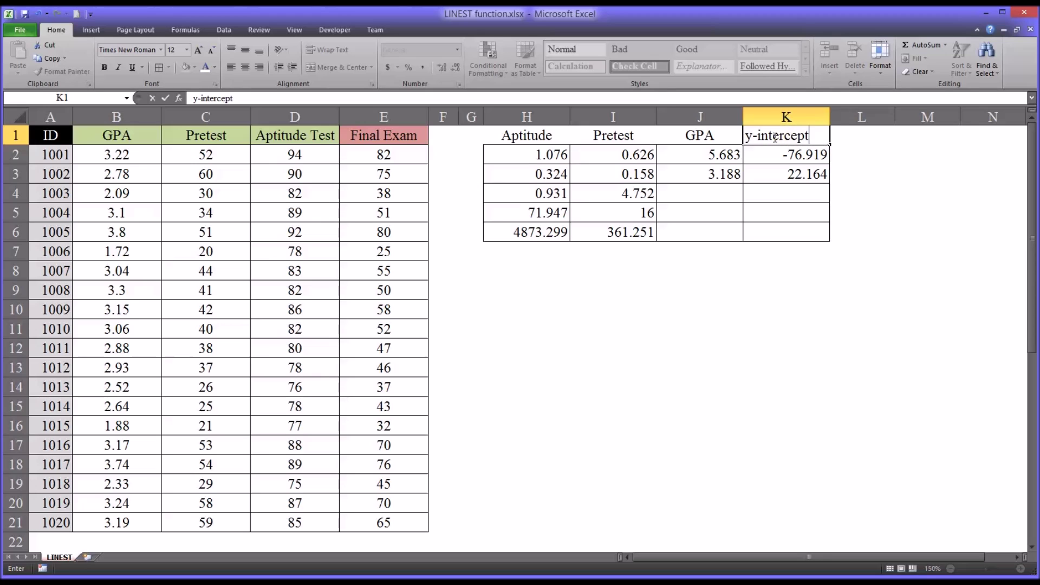
key("Return")
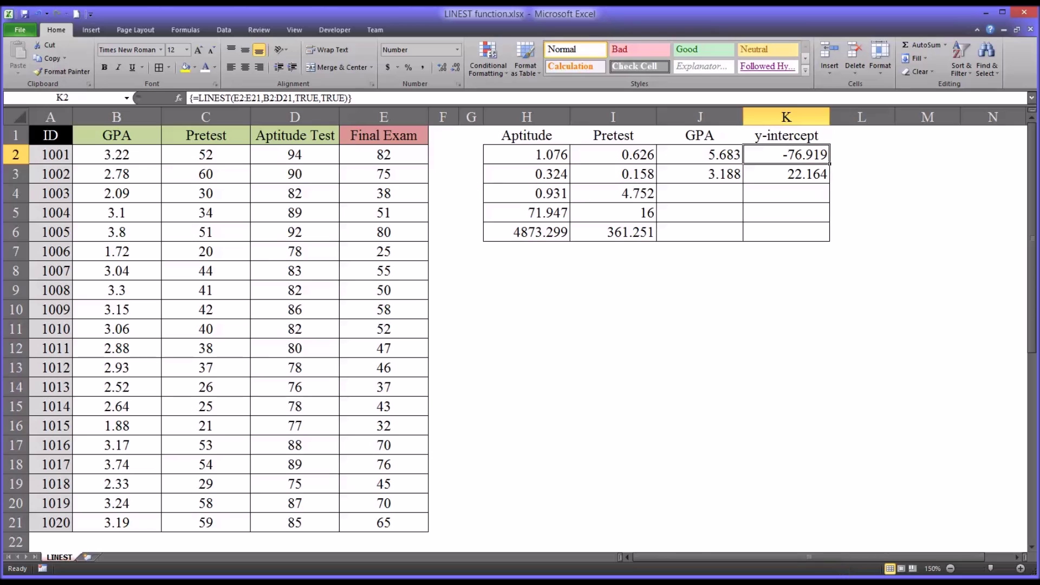
left_click_drag(545, 157, 692, 157)
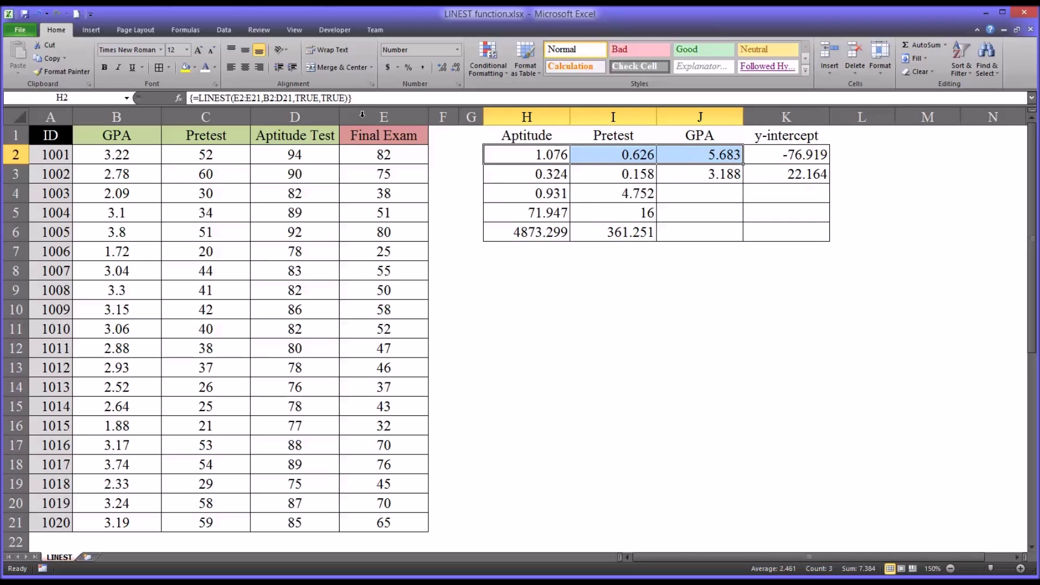
- Fill the slope coefficients H2:J2 light olive green and the y-intercept K2 light pink
left_click(197, 67)
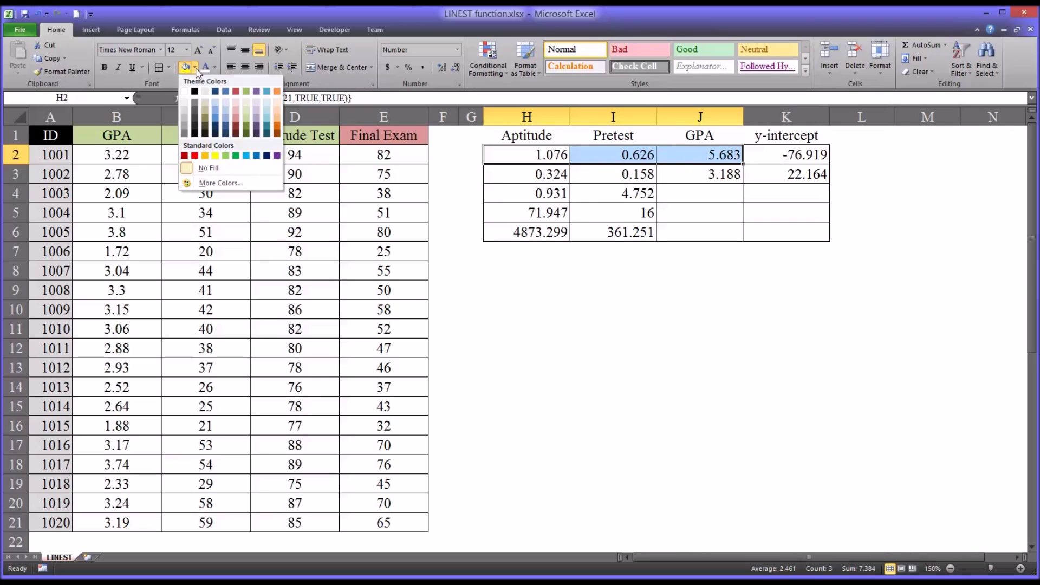
left_click(247, 104)
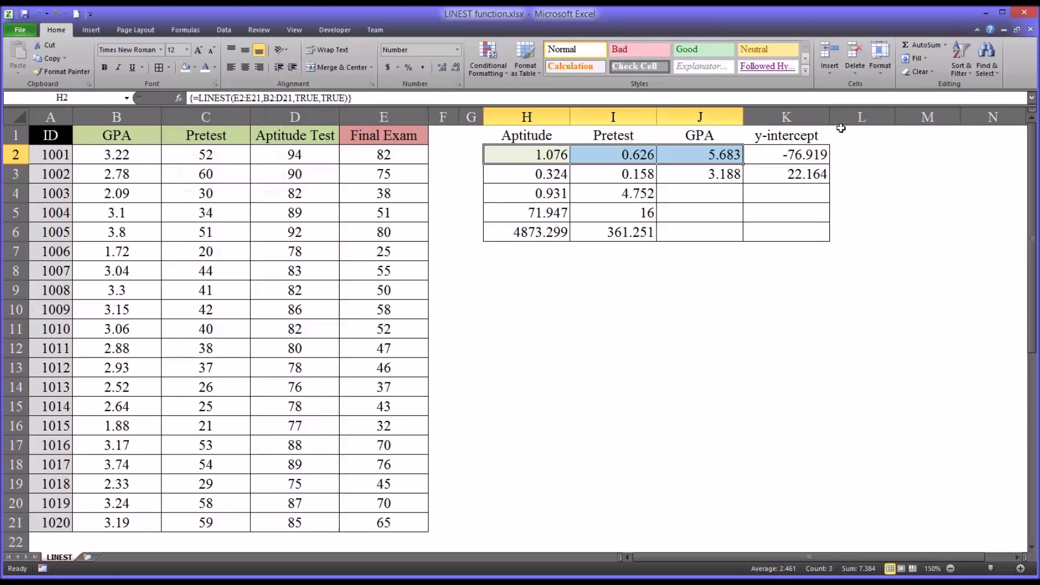
left_click(775, 157)
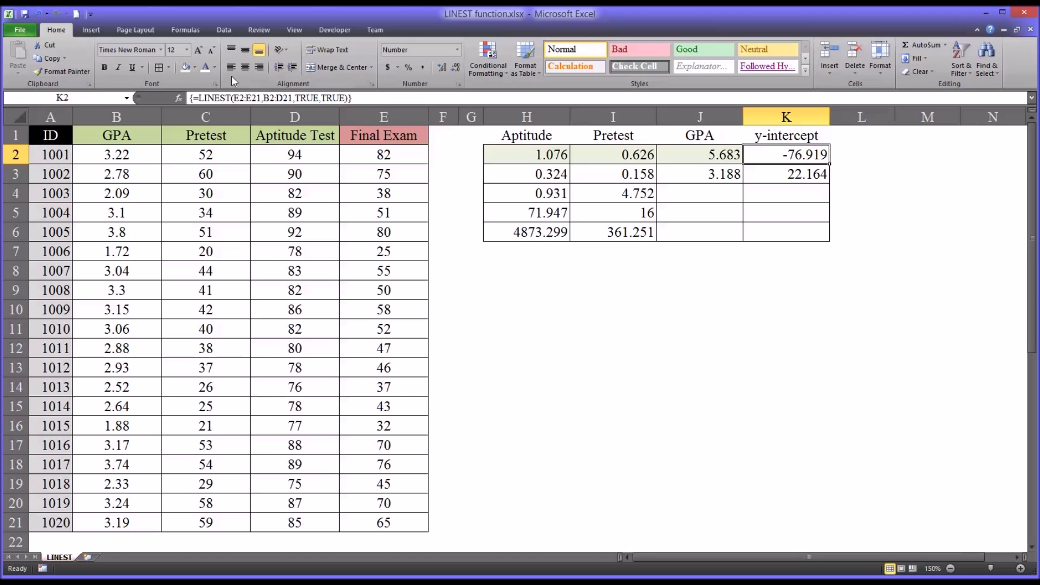
left_click(195, 67)
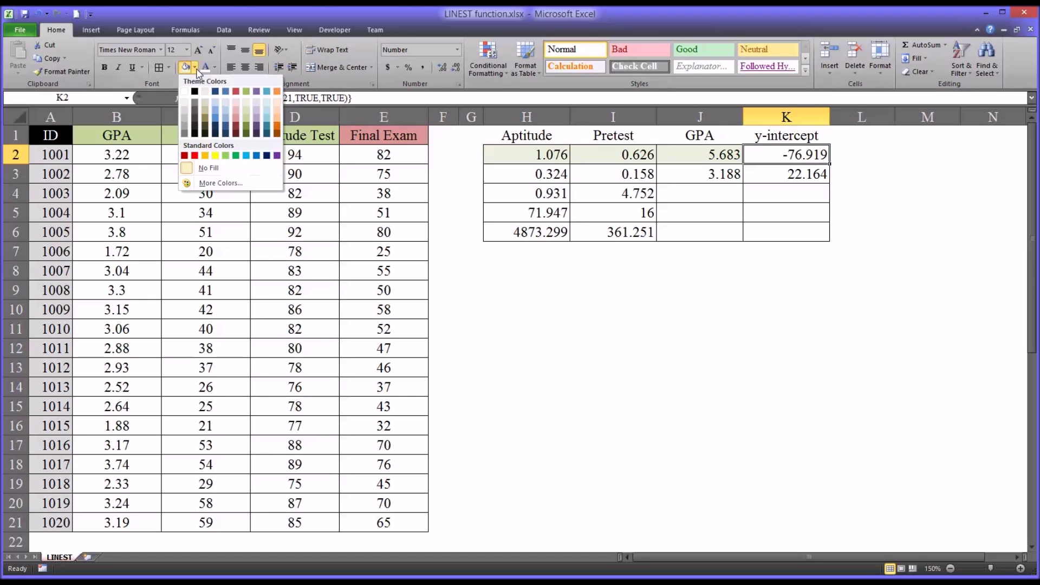
left_click(236, 102)
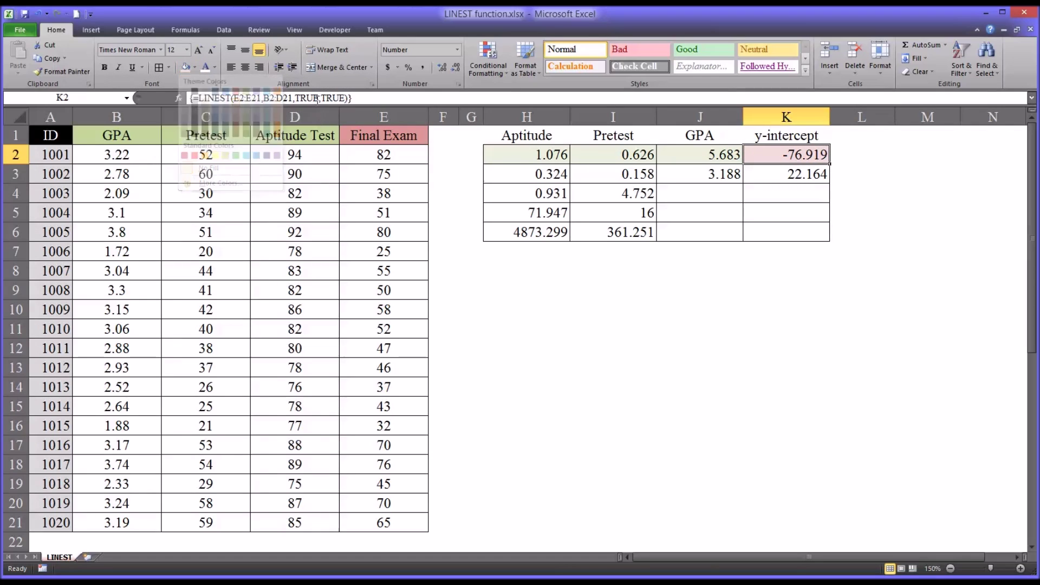
left_click(527, 180)
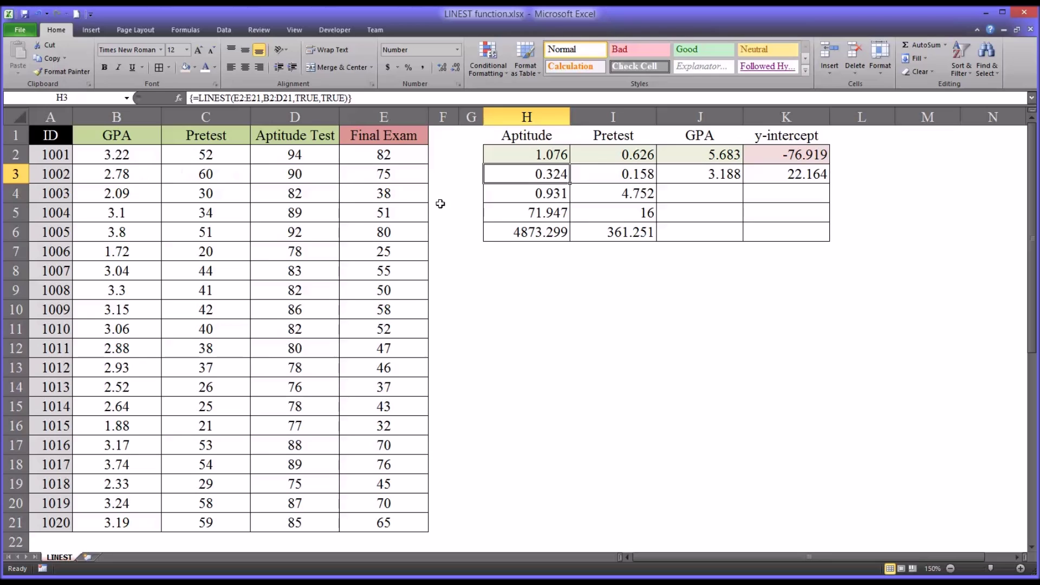
left_click_drag(535, 157, 539, 179)
left_click(539, 179)
mouse_move(531, 158)
left_mouse_down()
mouse_move(533, 173)
mouse_move(532, 161)
left_mouse_up()
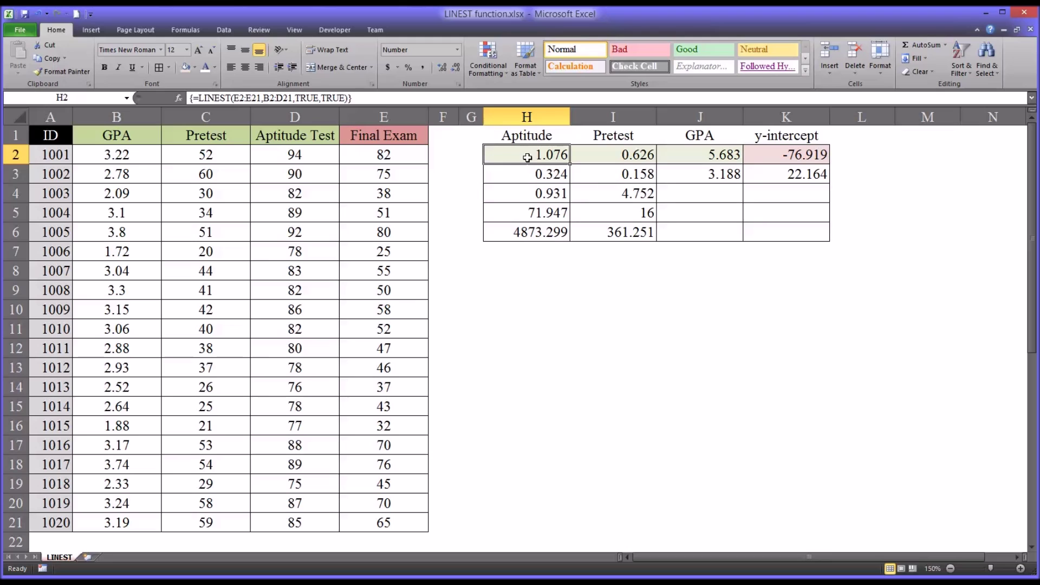
left_click(527, 174)
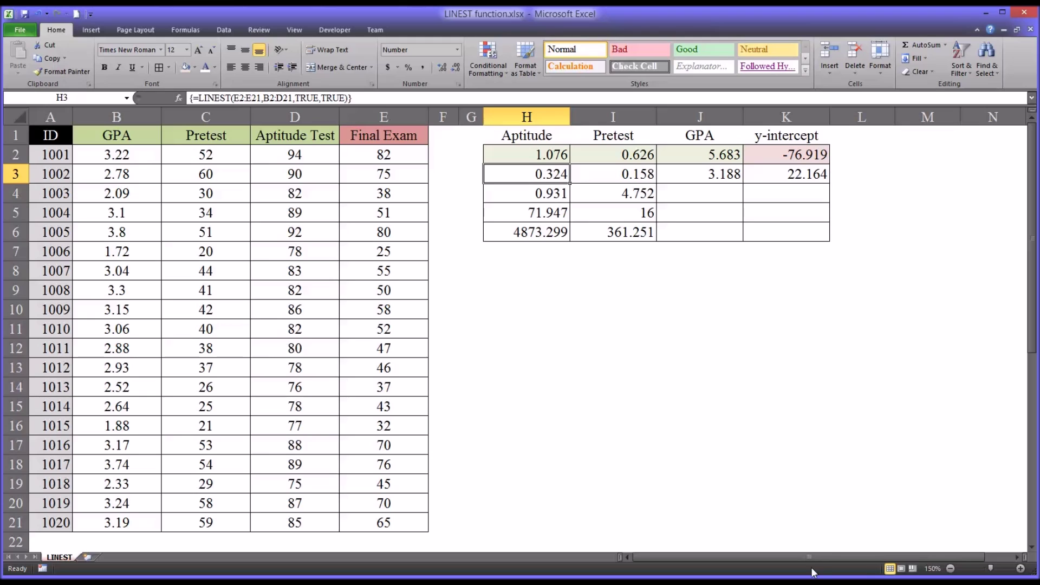
left_click(770, 177)
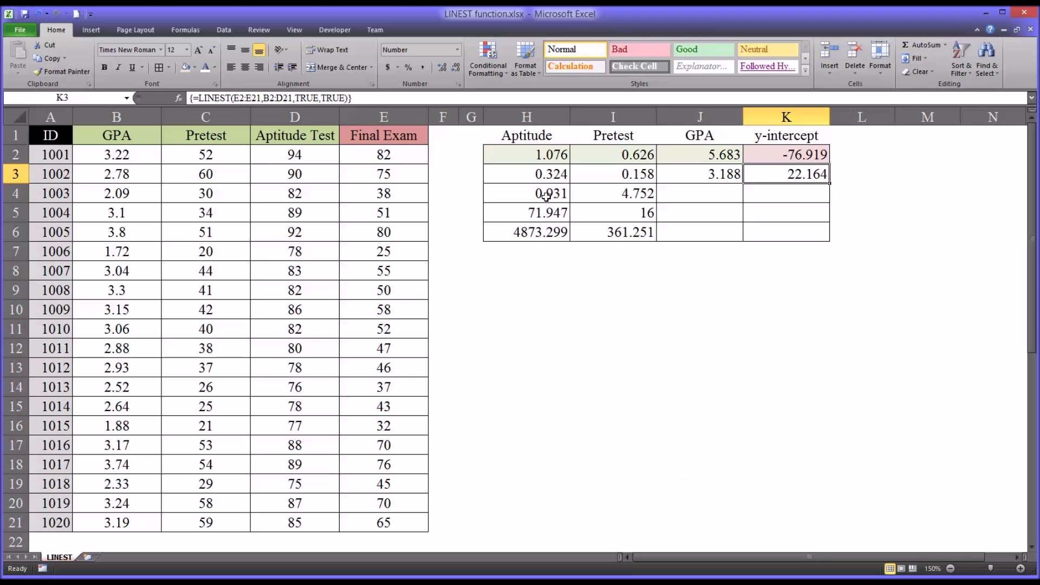
left_click_drag(544, 177, 665, 180)
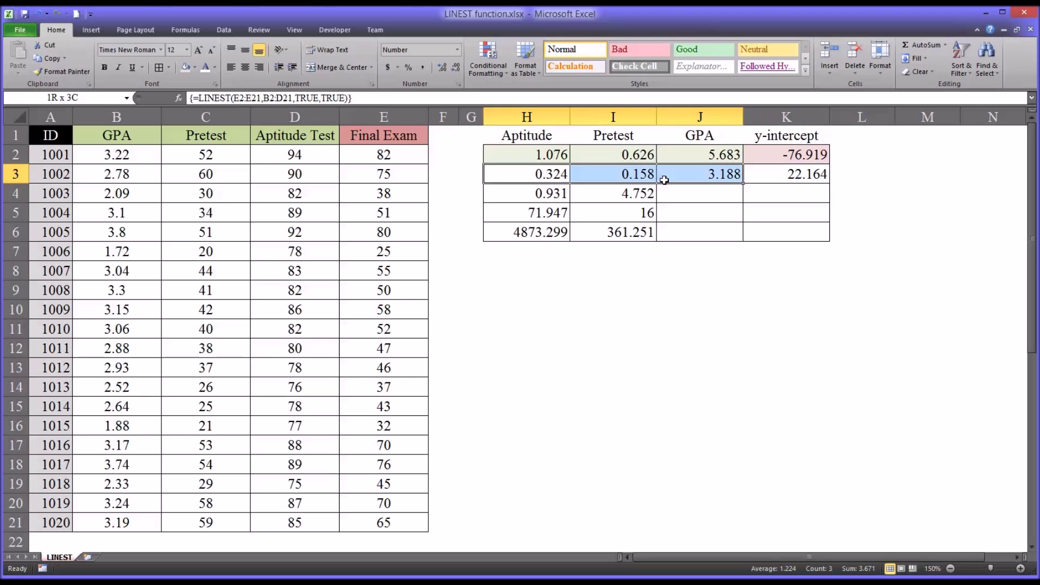
- Shade the standard errors in H3:J3 light blue and K3 peach
left_click(194, 67)
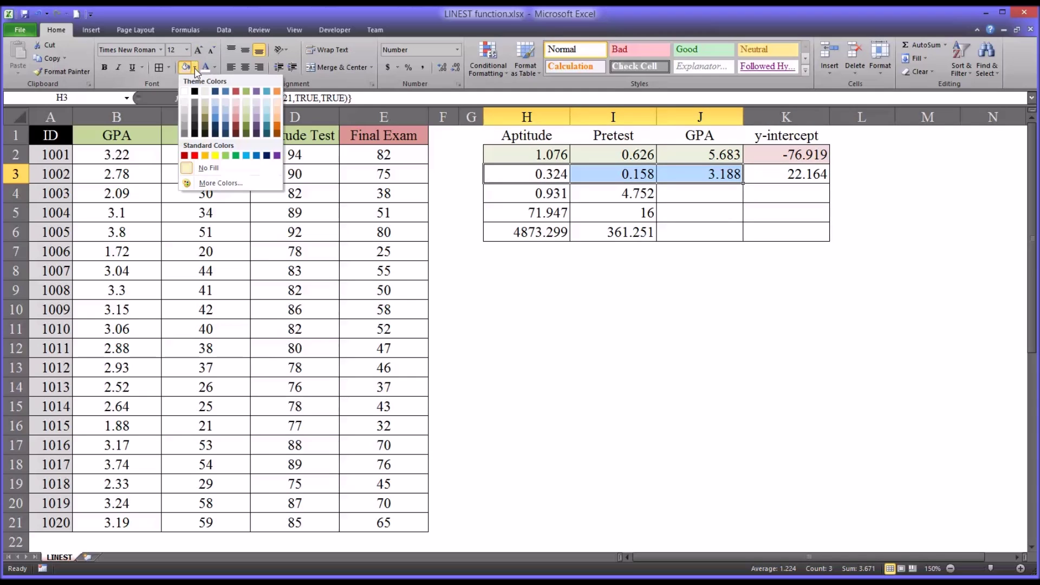
left_click(266, 108)
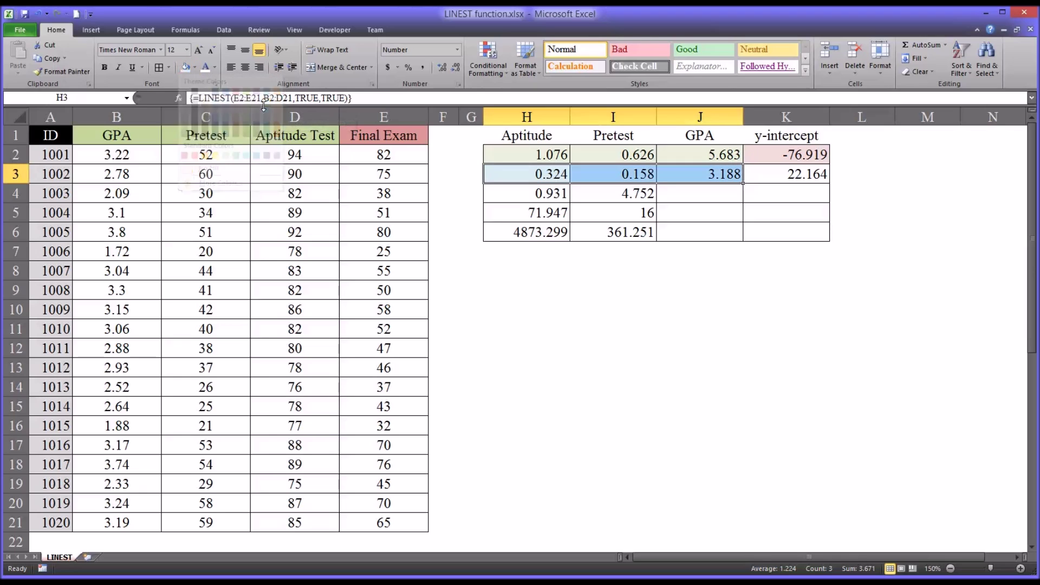
left_click(760, 177)
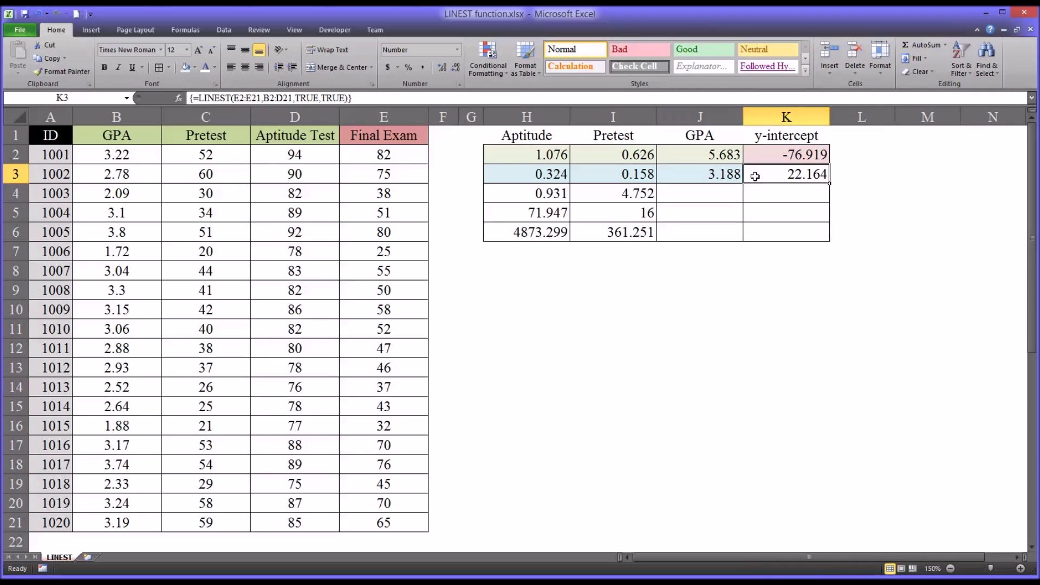
left_click(195, 67)
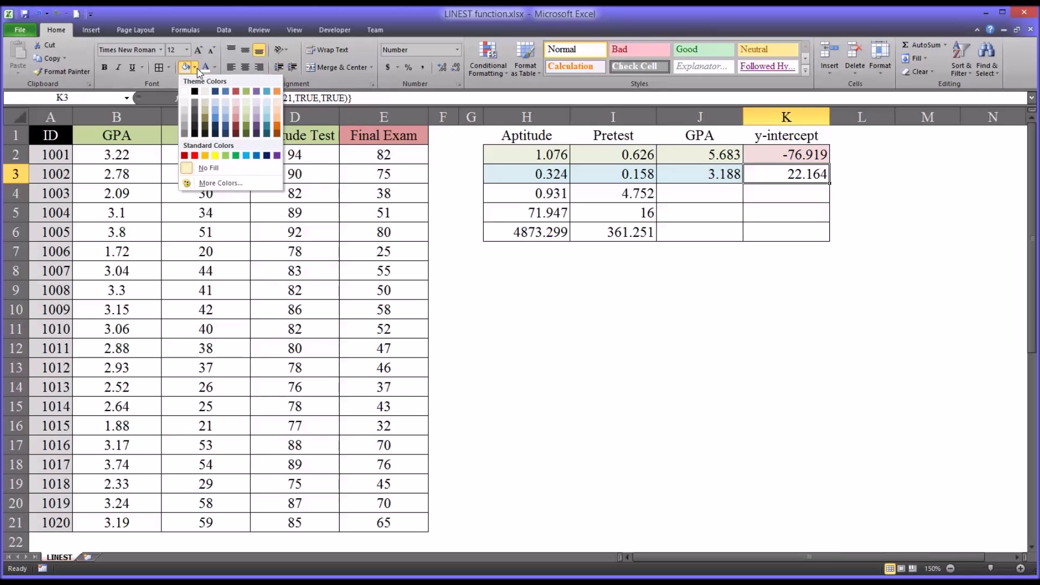
left_click(278, 106)
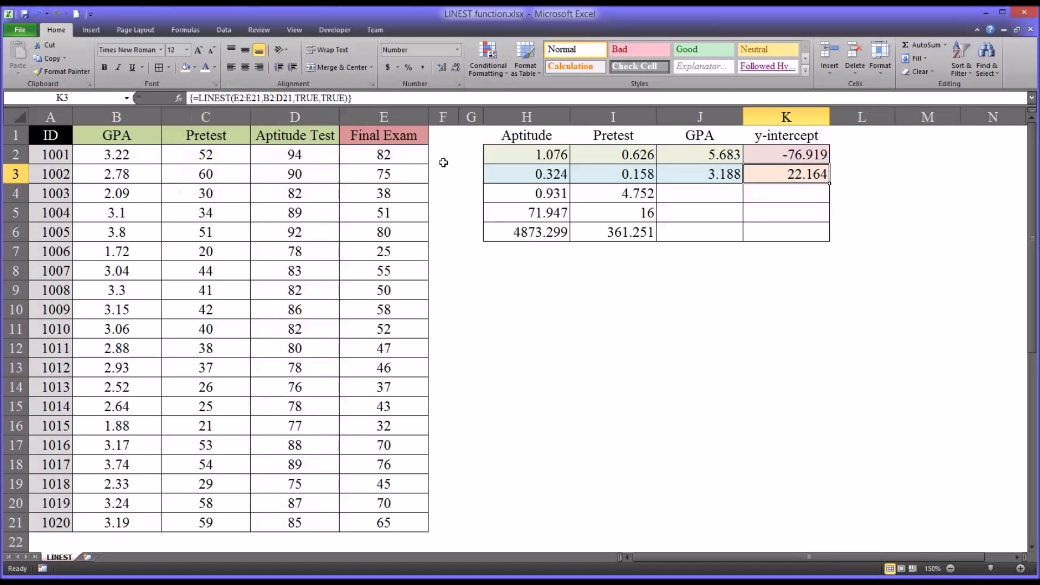
left_click(503, 194)
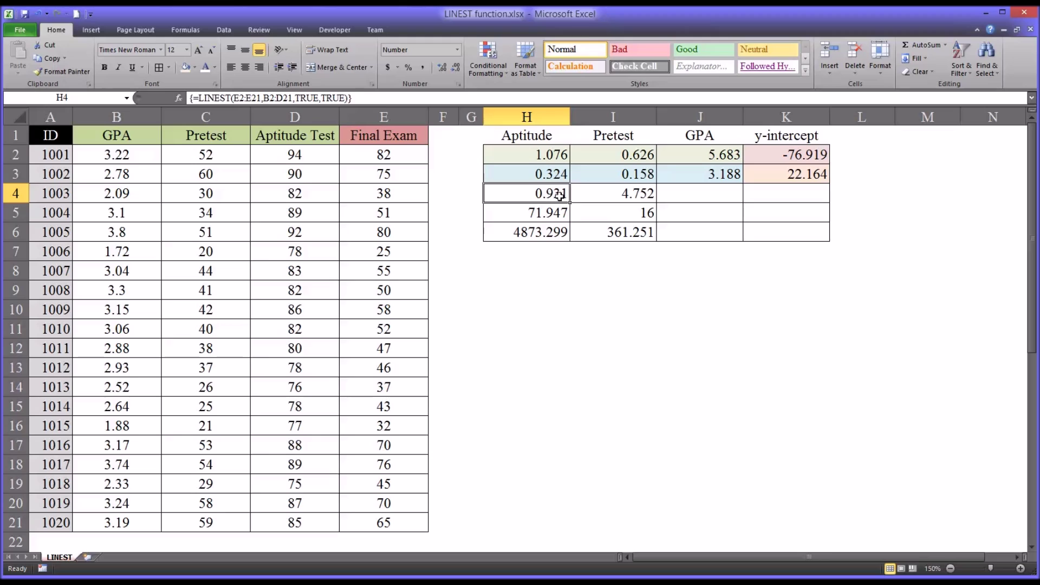
- Give R² and the standard error of y in H4:I4 a tan fill
left_click(586, 193)
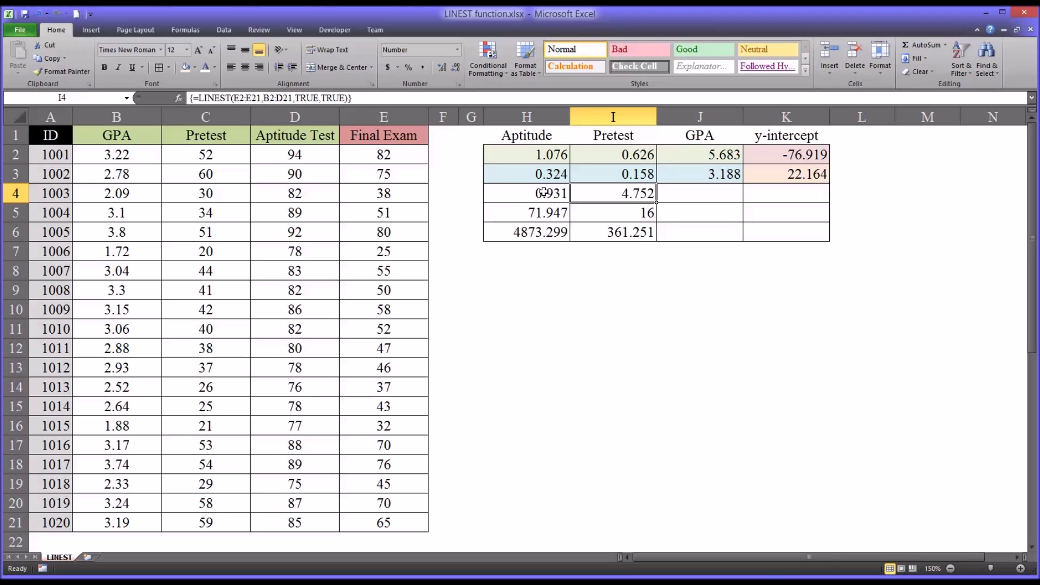
left_click_drag(544, 192, 584, 191)
left_click(194, 66)
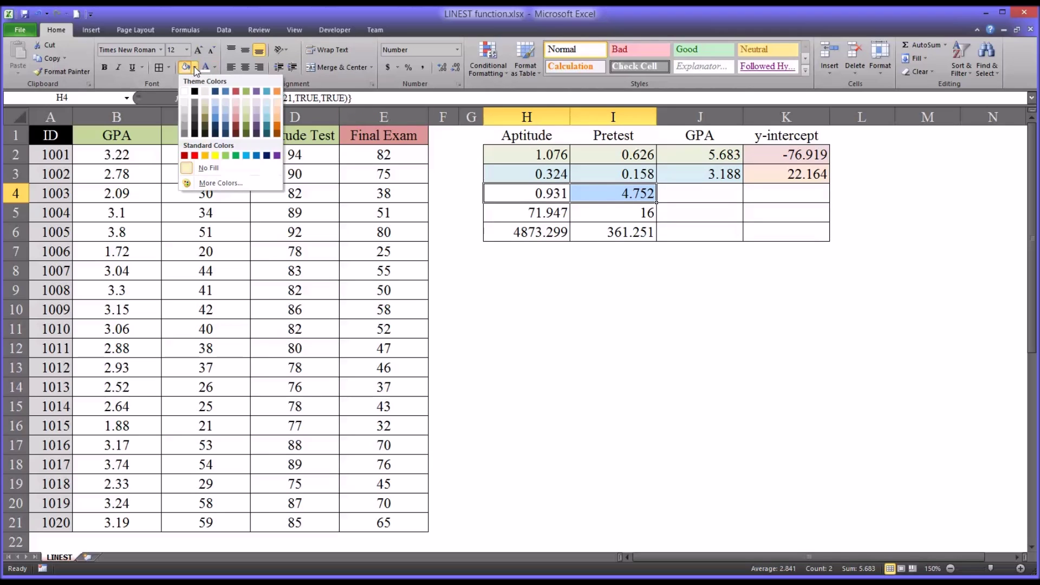
left_click(204, 105)
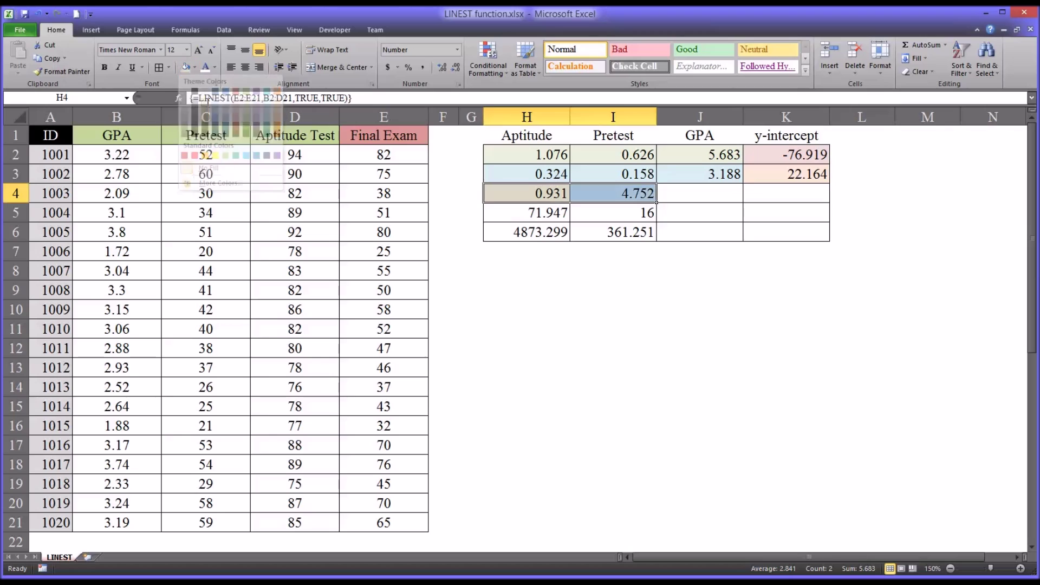
- Shade F and degrees of freedom in H5:I5 light grey, then review the H2:K6 output
left_click(505, 213)
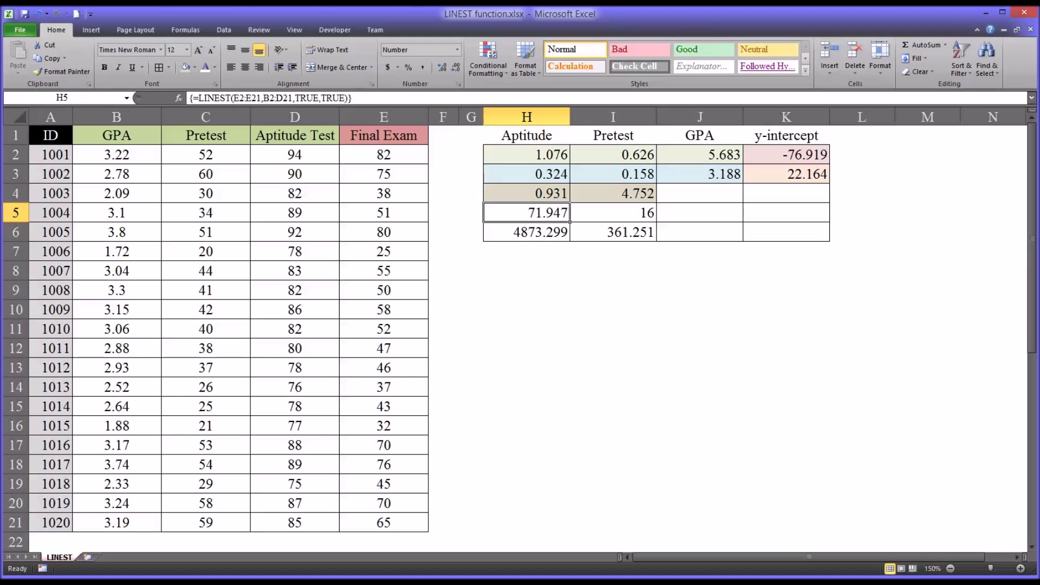
left_click(608, 214)
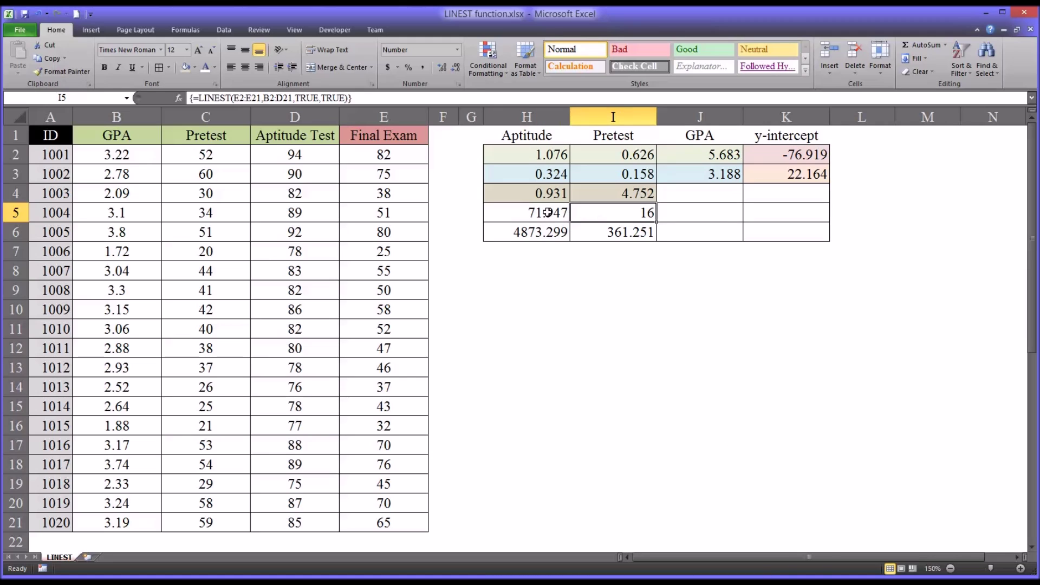
left_click_drag(546, 212, 580, 215)
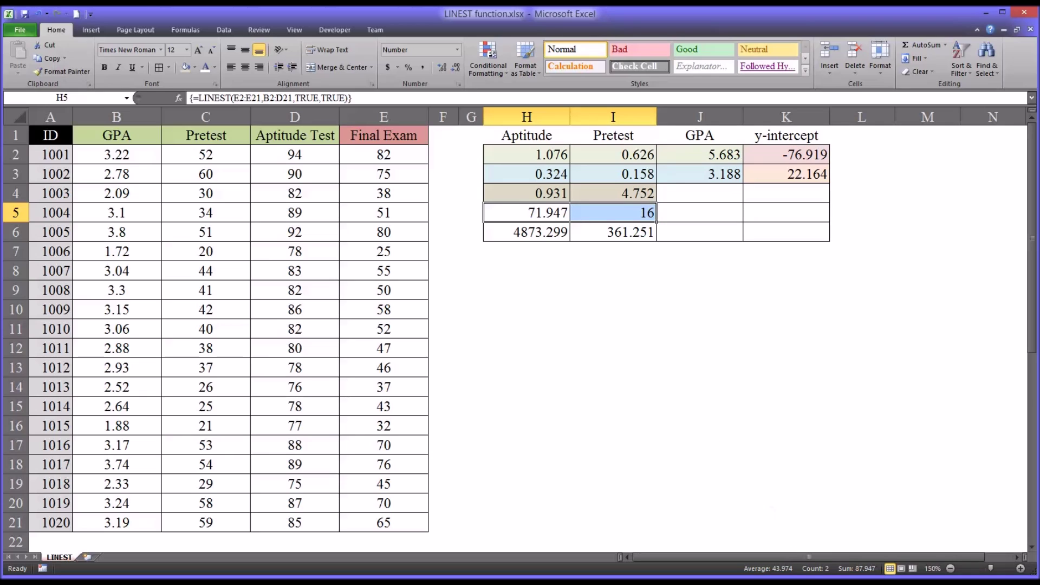
left_click(195, 68)
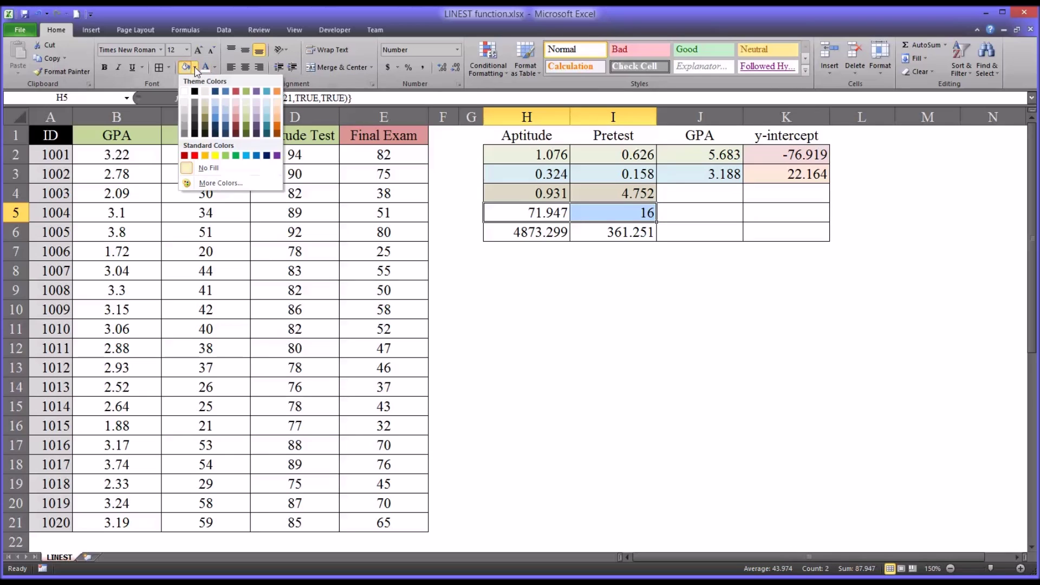
left_click(184, 110)
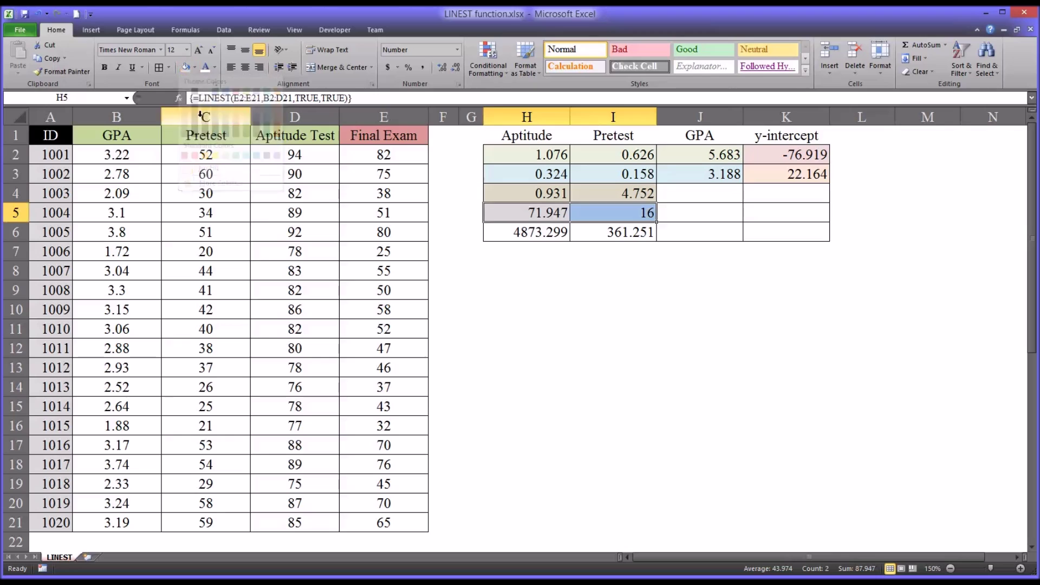
left_click(519, 234)
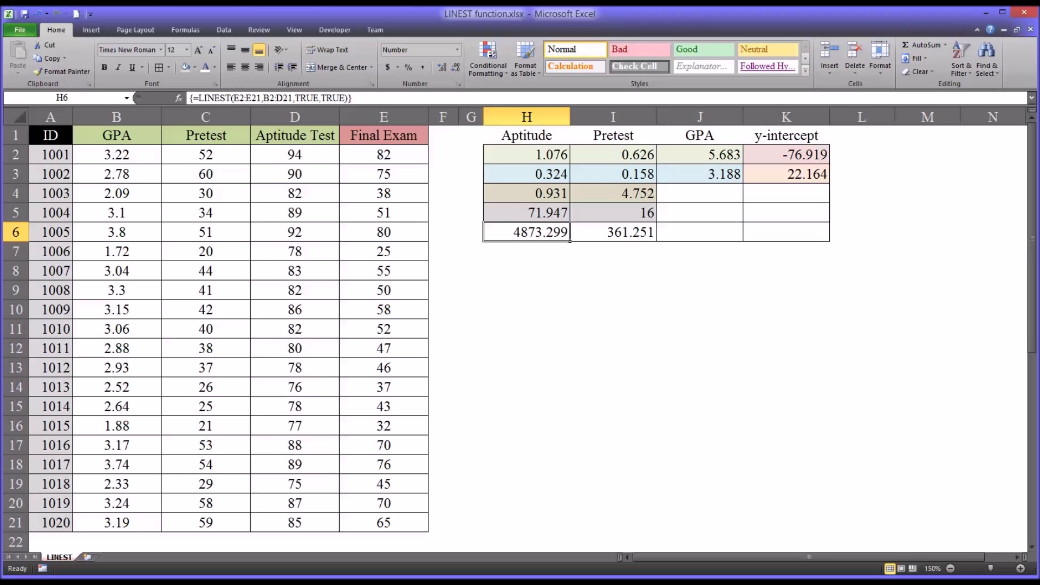
left_click(614, 237)
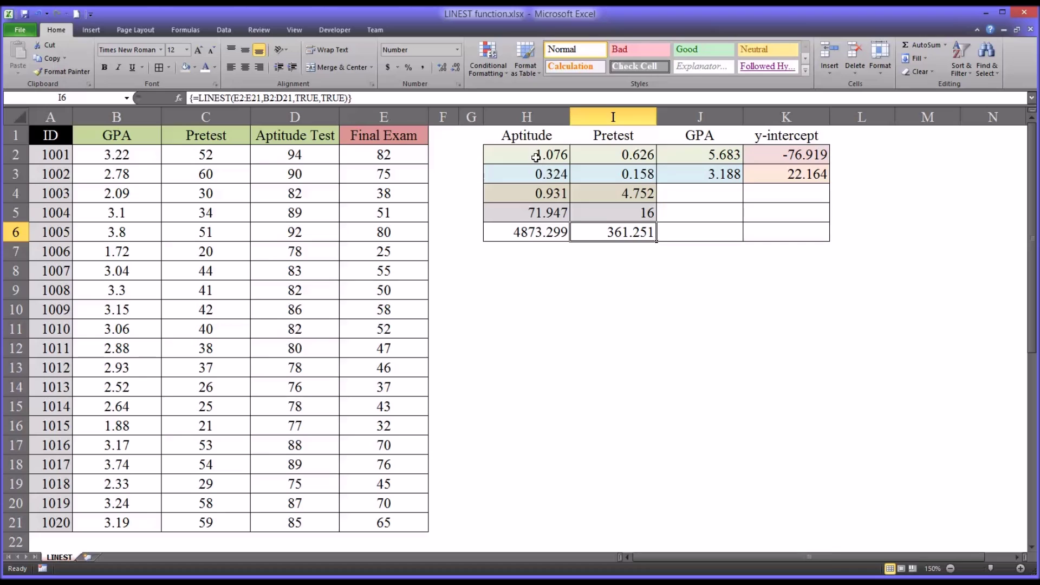
left_click_drag(536, 157, 751, 228)
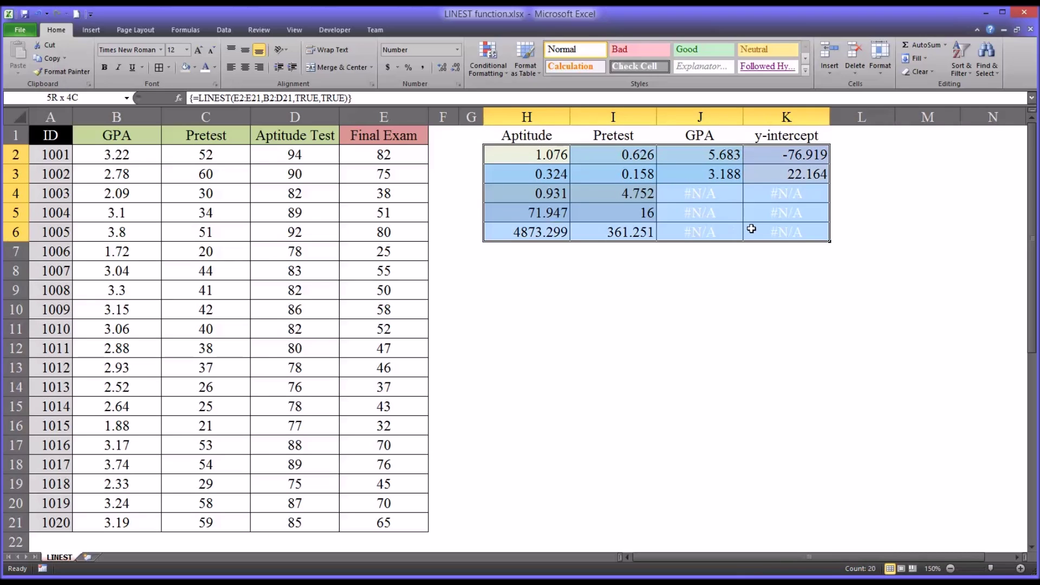
left_click(543, 253)
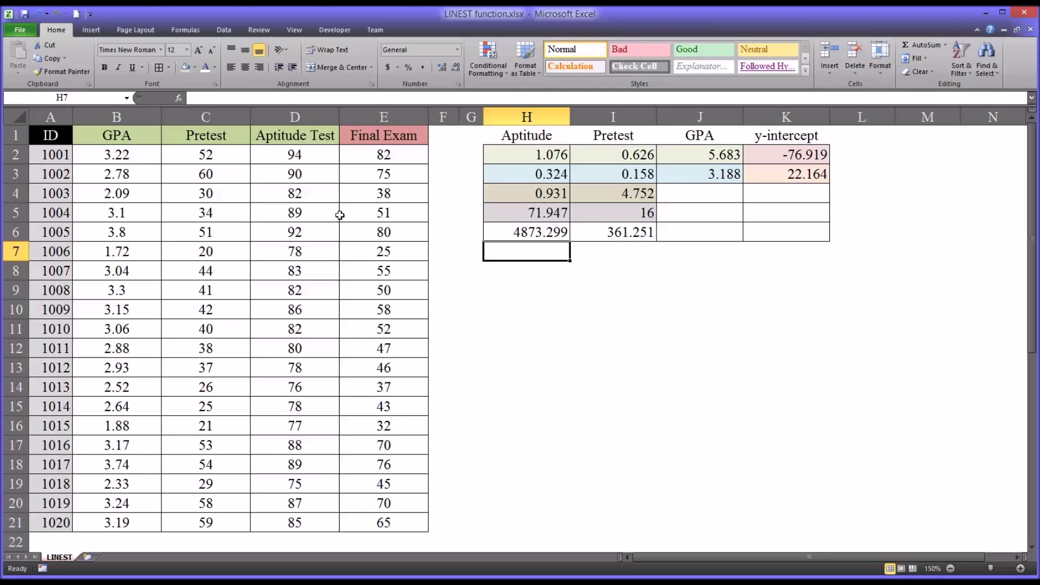
left_click_drag(150, 157, 262, 161)
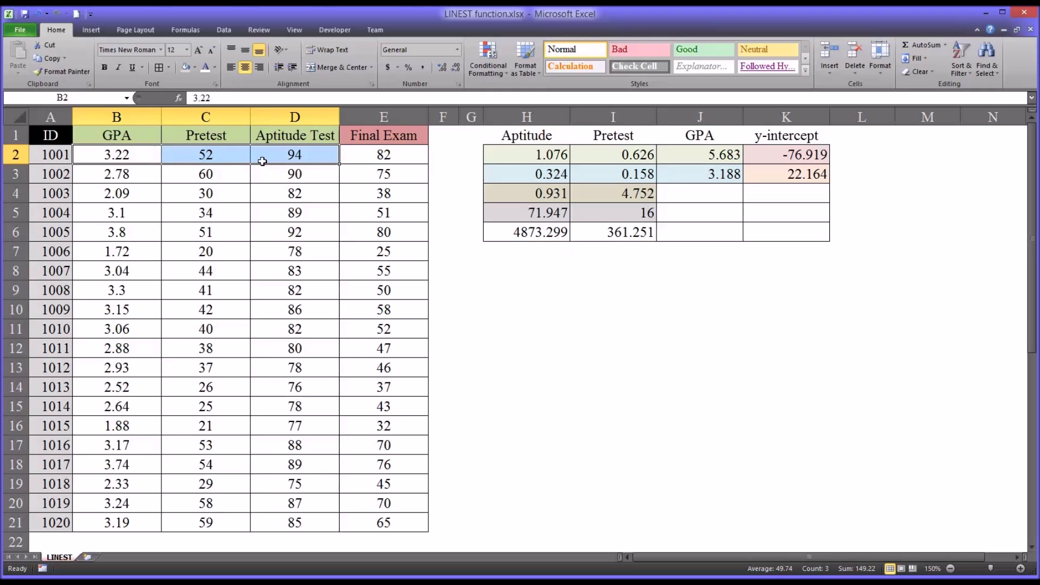
left_click(354, 158)
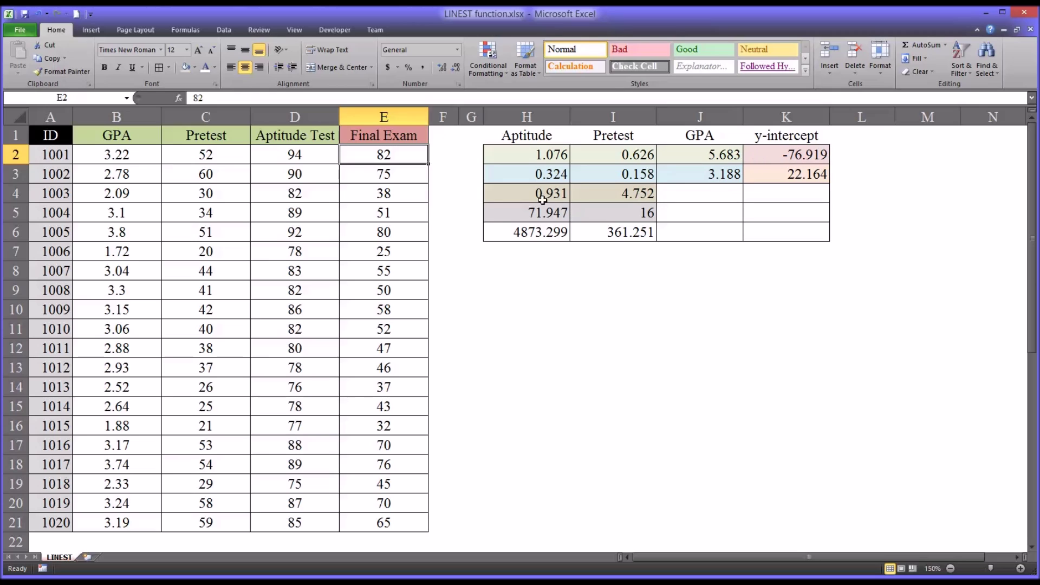
left_click_drag(144, 159, 277, 160)
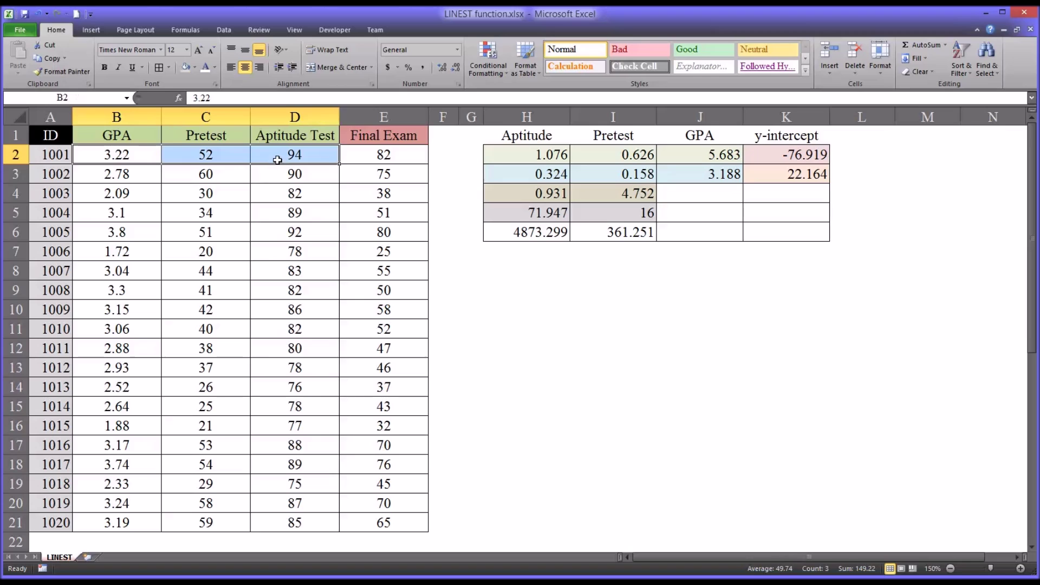
left_click_drag(521, 156, 749, 154)
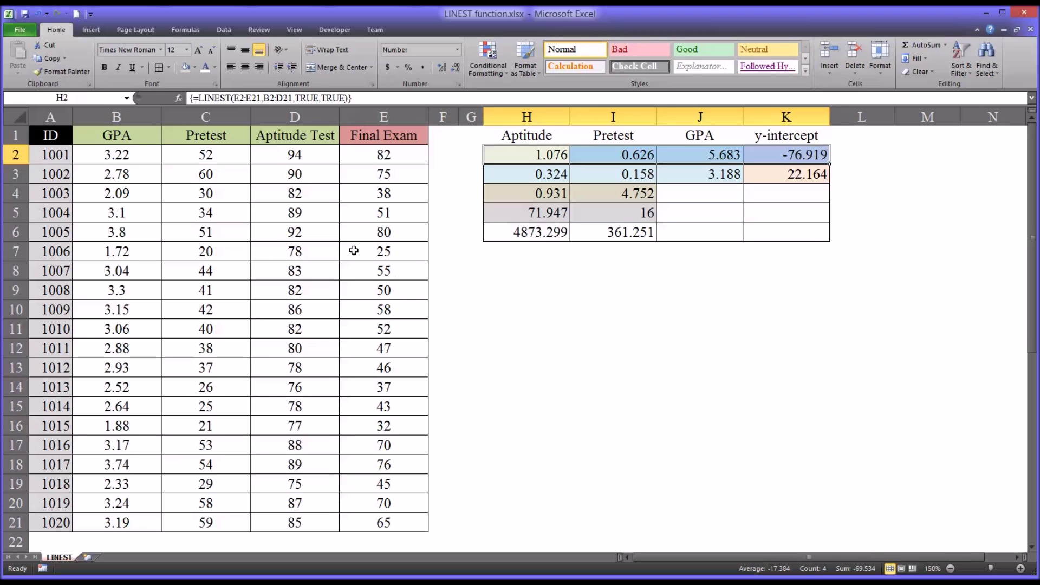
left_click_drag(139, 136, 343, 139)
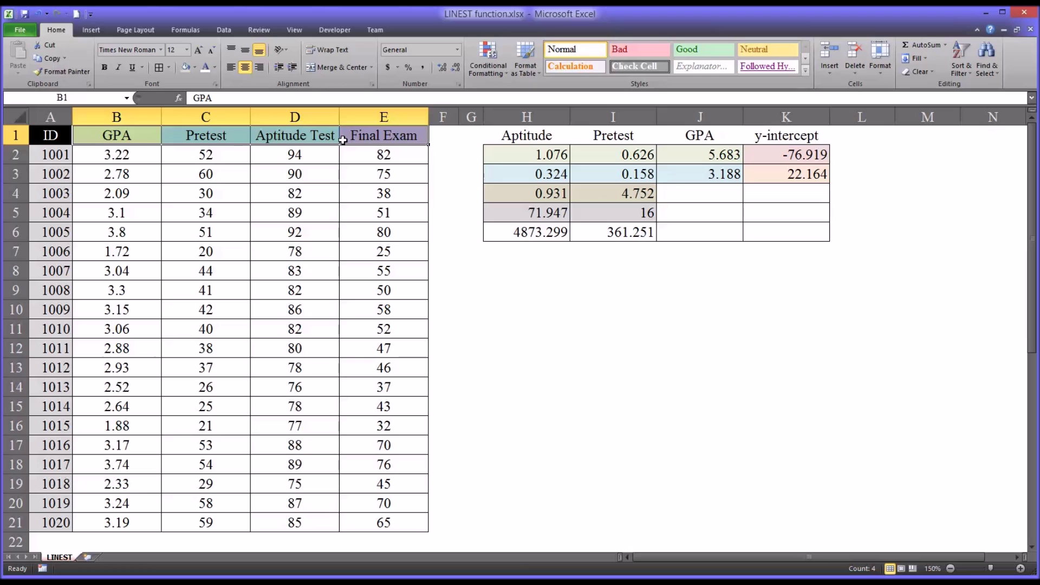
key("ctrl+c")
left_click(518, 284)
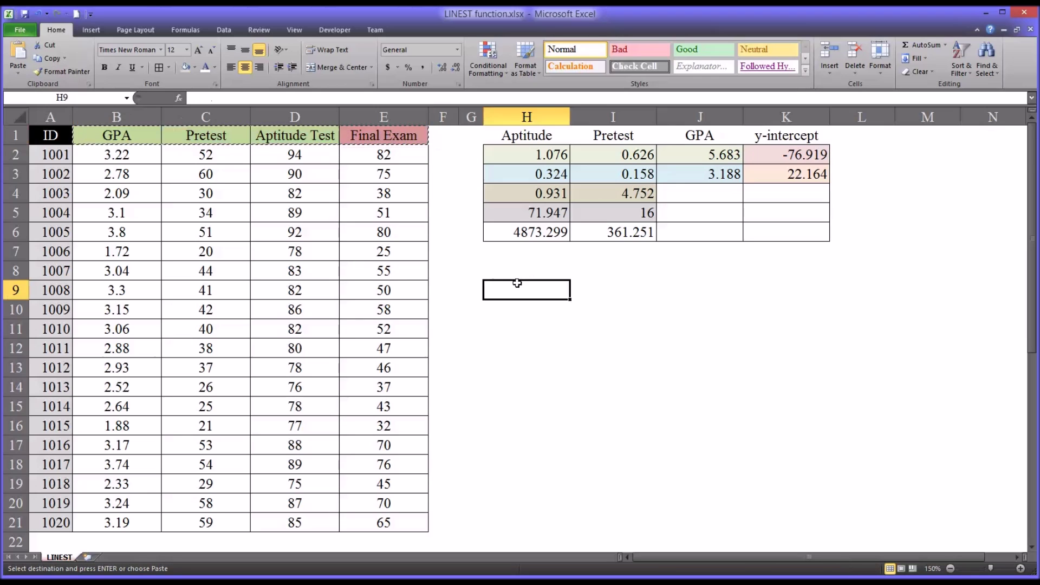
left_click(519, 273)
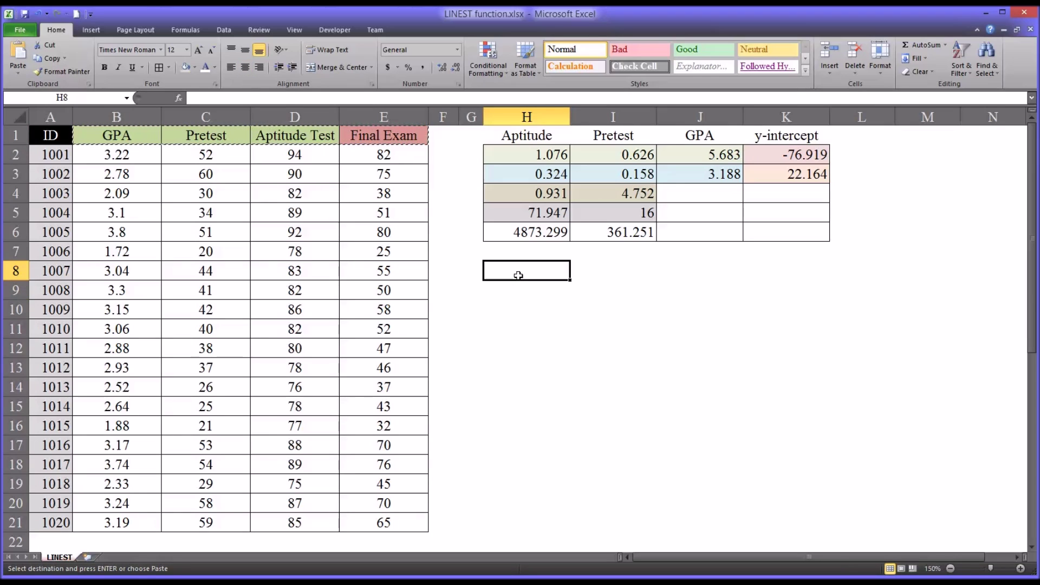
key("ctrl+v")
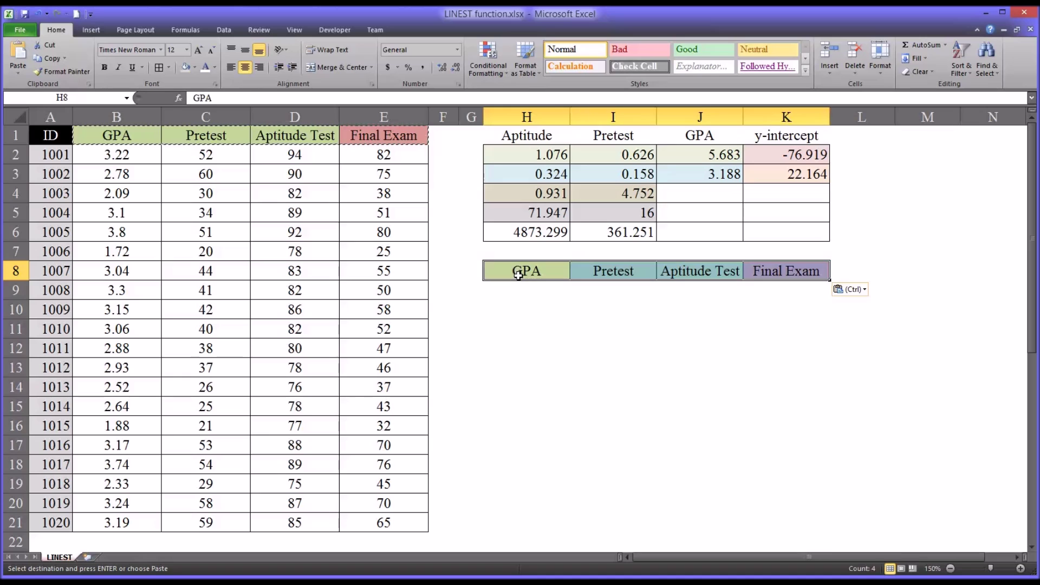
left_click(577, 299)
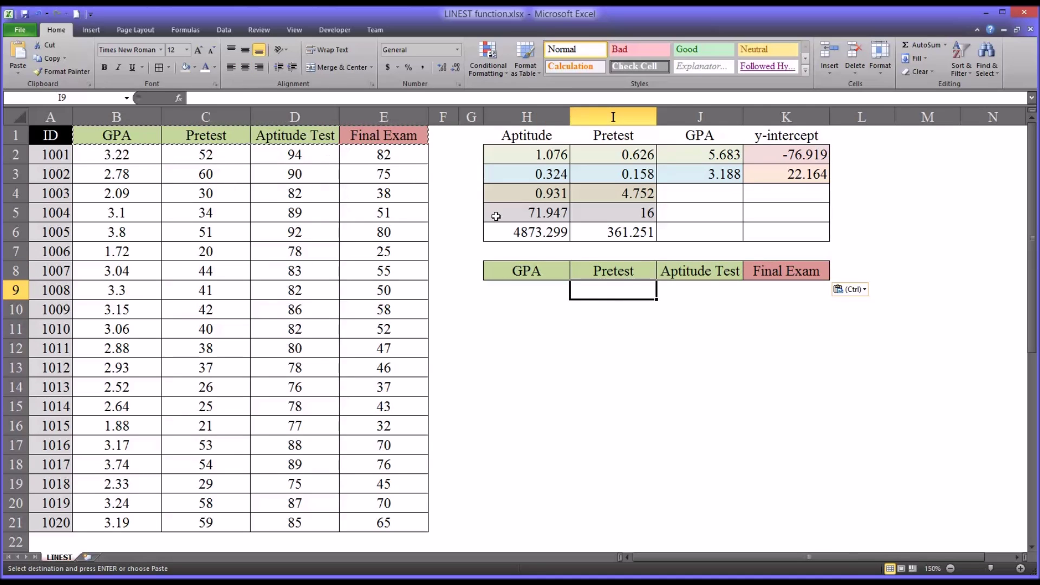
left_click(521, 271)
left_click(611, 272)
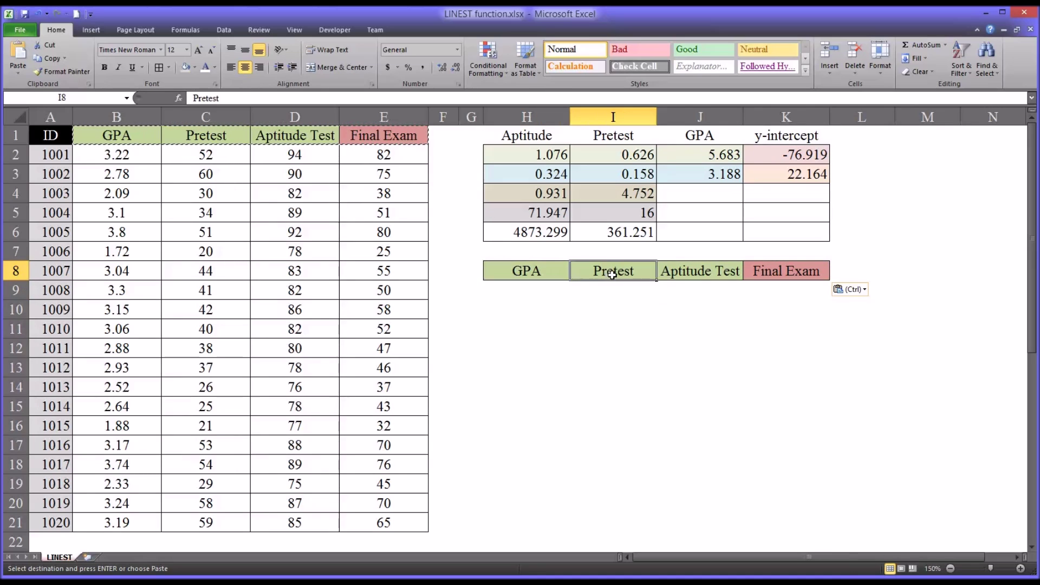
left_click(673, 273)
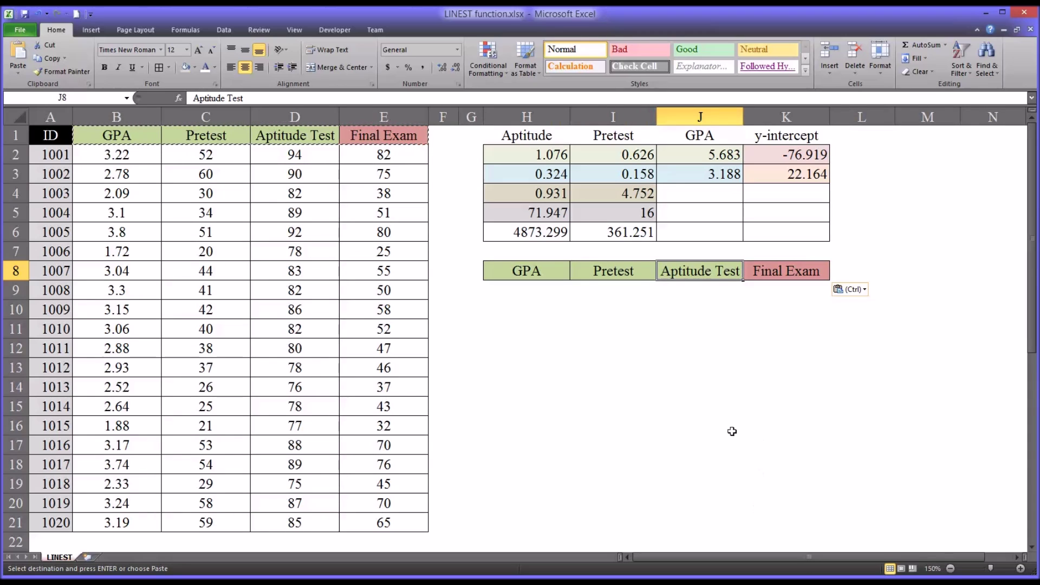
left_click(519, 292)
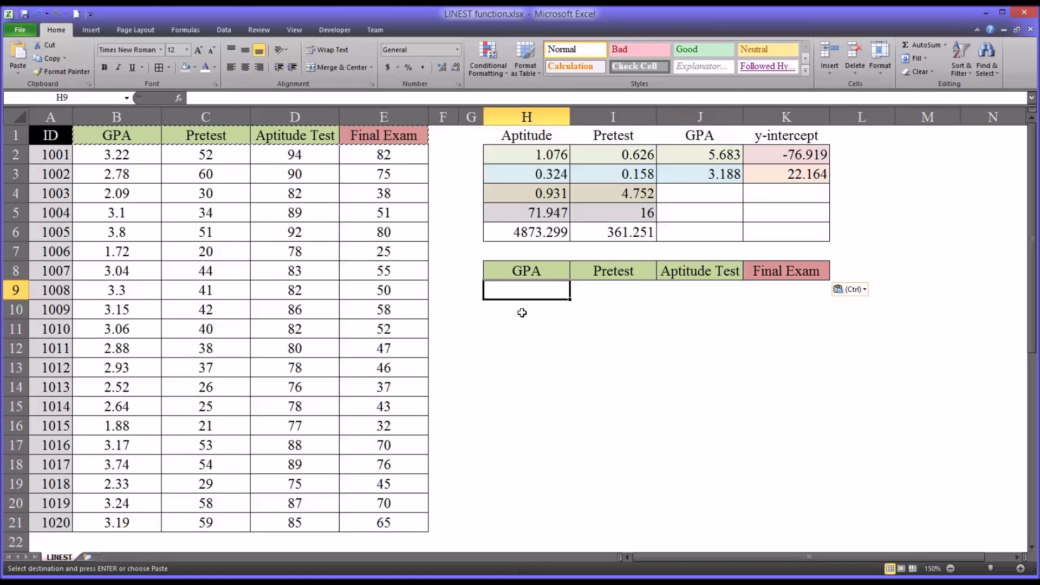
- Enter sample scores 3.2, 37 and 81 in H9:J9 and start a formula in K9
type("3.2")
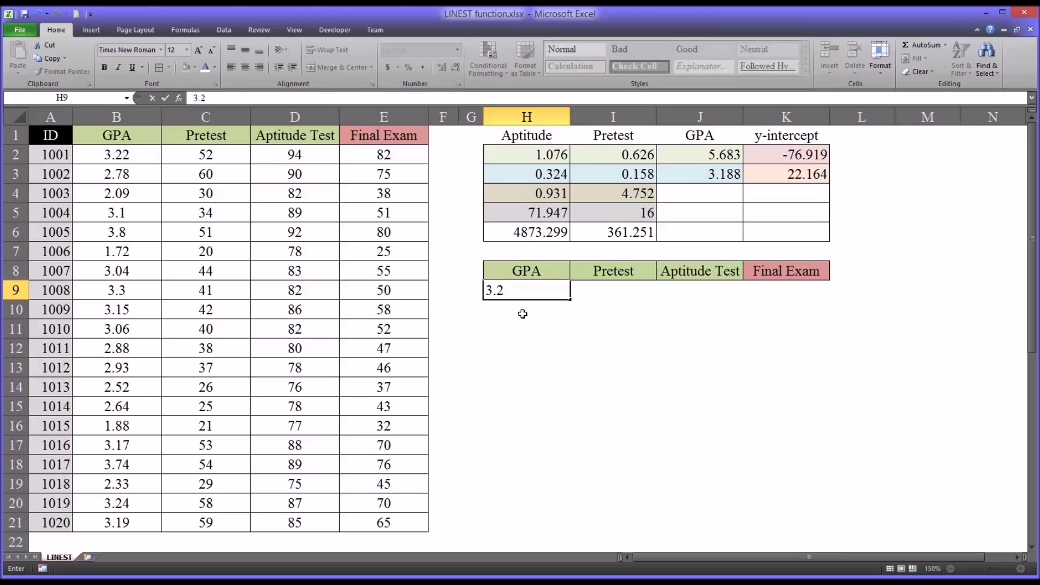
key("Tab")
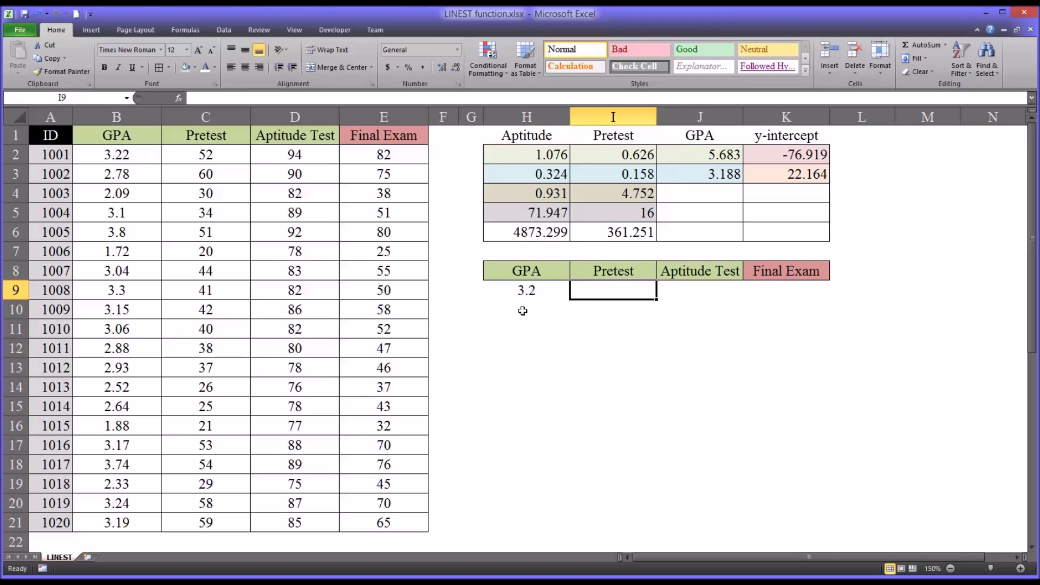
type("37")
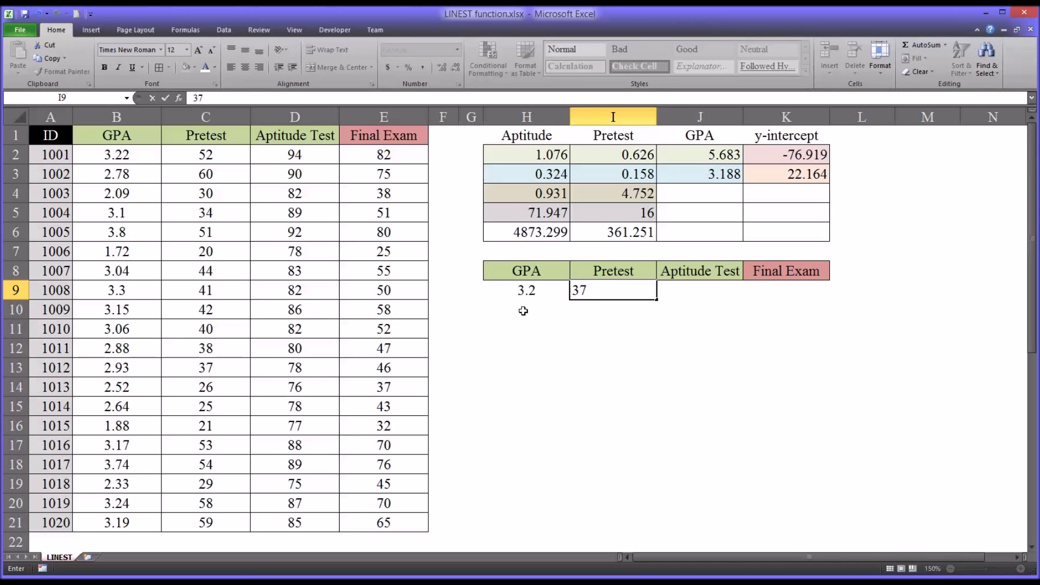
key("Tab")
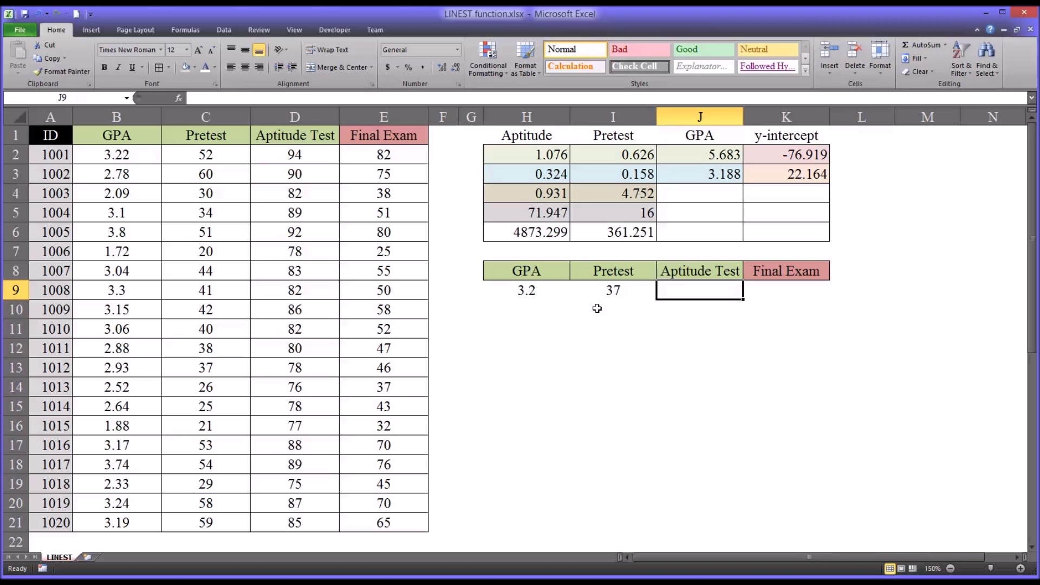
type("81")
key("Tab")
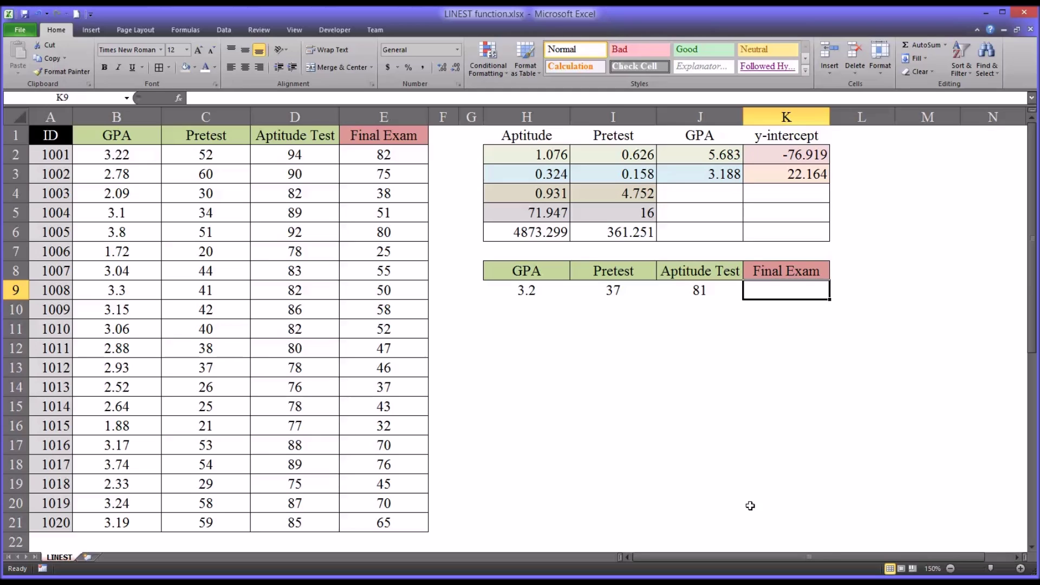
type("=(")
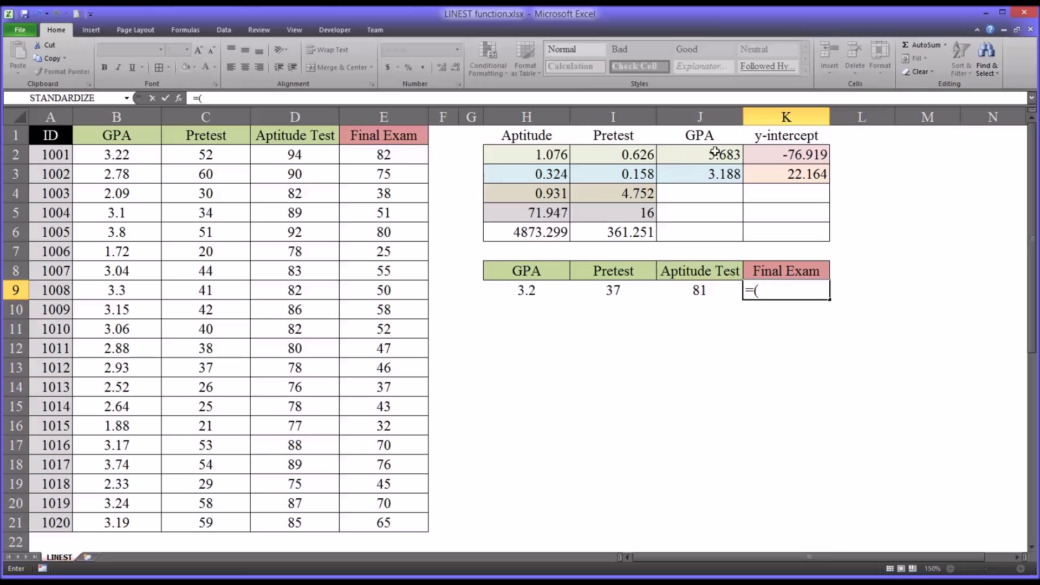
- Begin the K9 prediction with the GPA and Pretest terms (H9*J2)+(I9*I2)
left_click(522, 292)
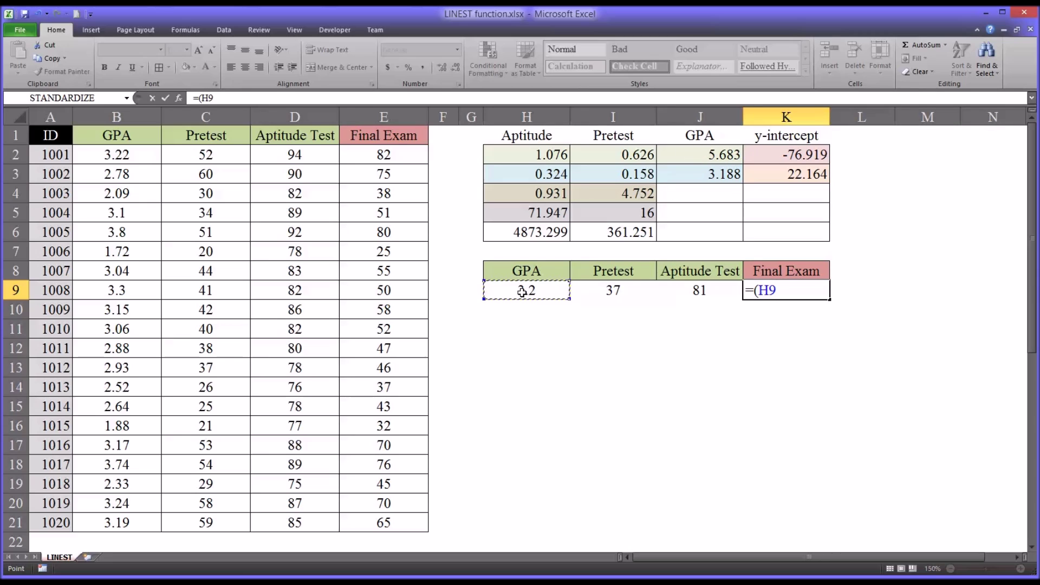
type("*")
left_click(689, 156)
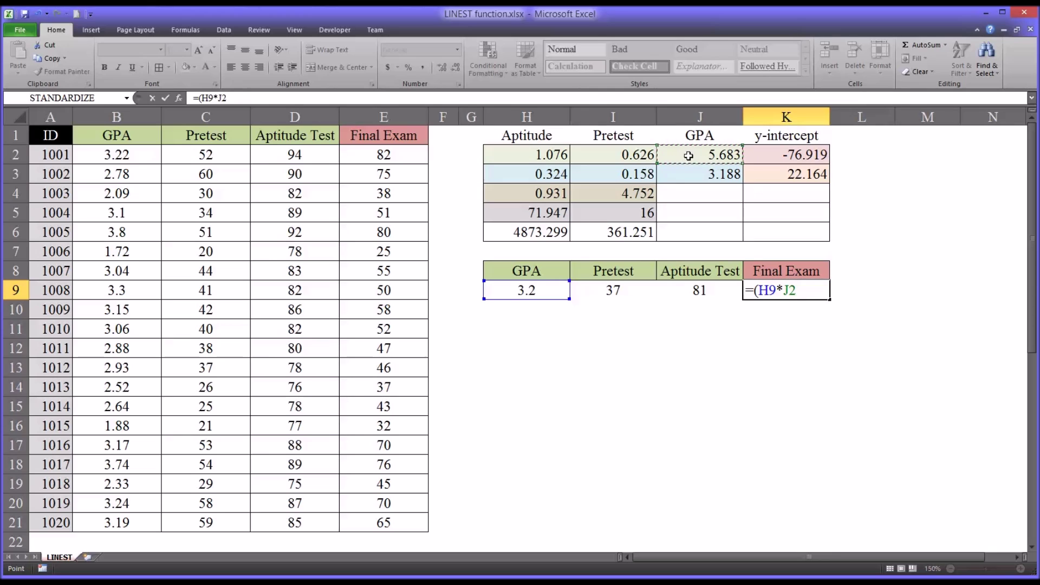
type(")+(")
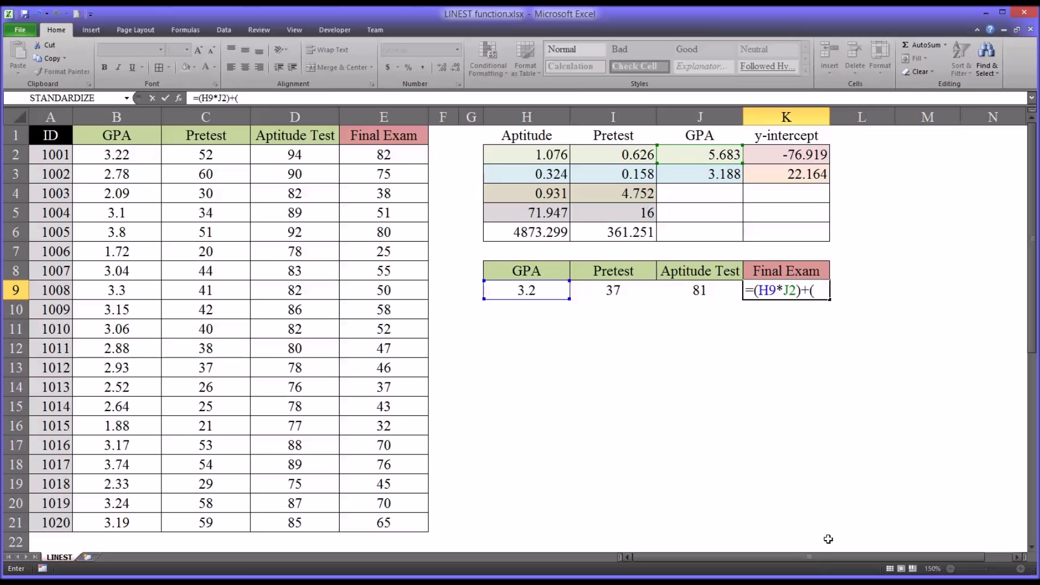
left_click(614, 292)
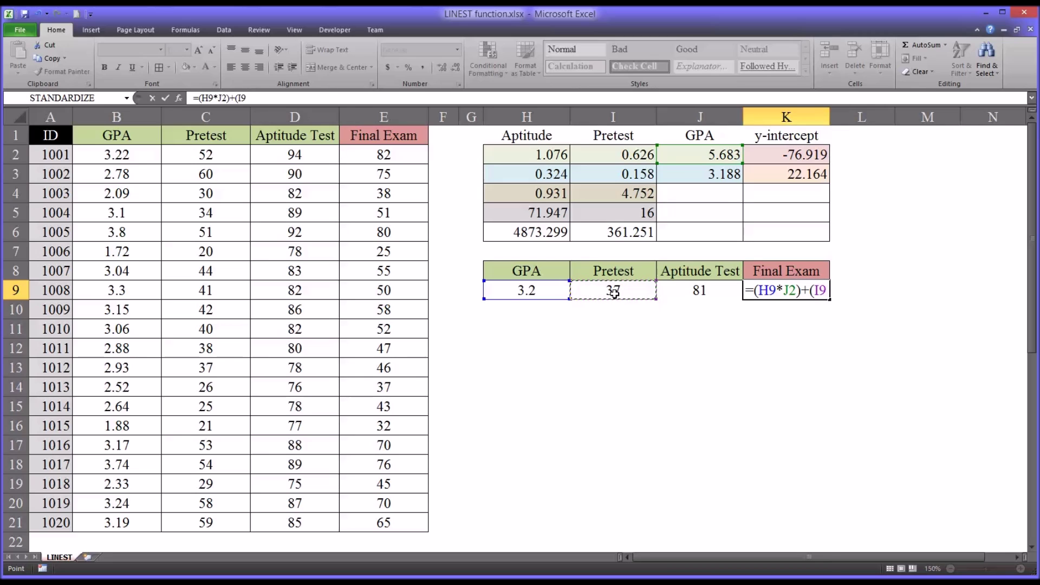
type("*")
left_click(605, 155)
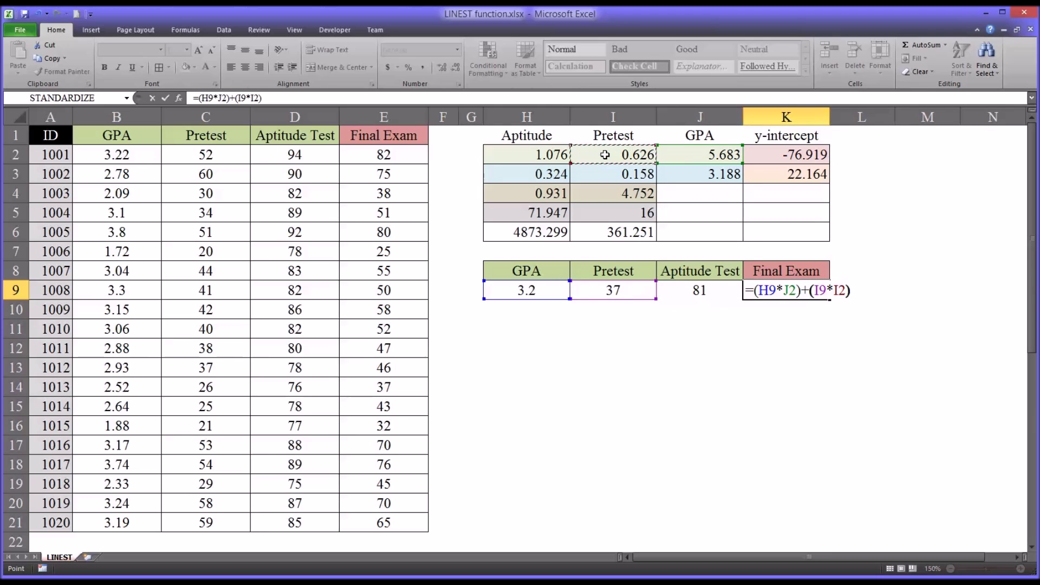
type(")")
- Add the Aptitude term (J9*H2) and intercept K2, giving a predicted score of 51.55865947
type("+(")
left_click(678, 293)
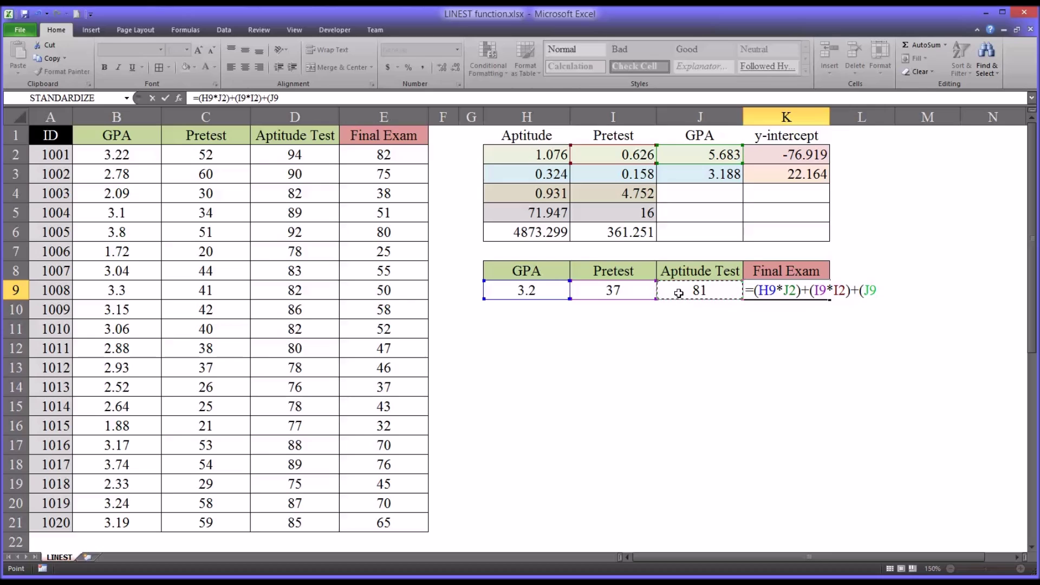
type("*")
left_click(528, 156)
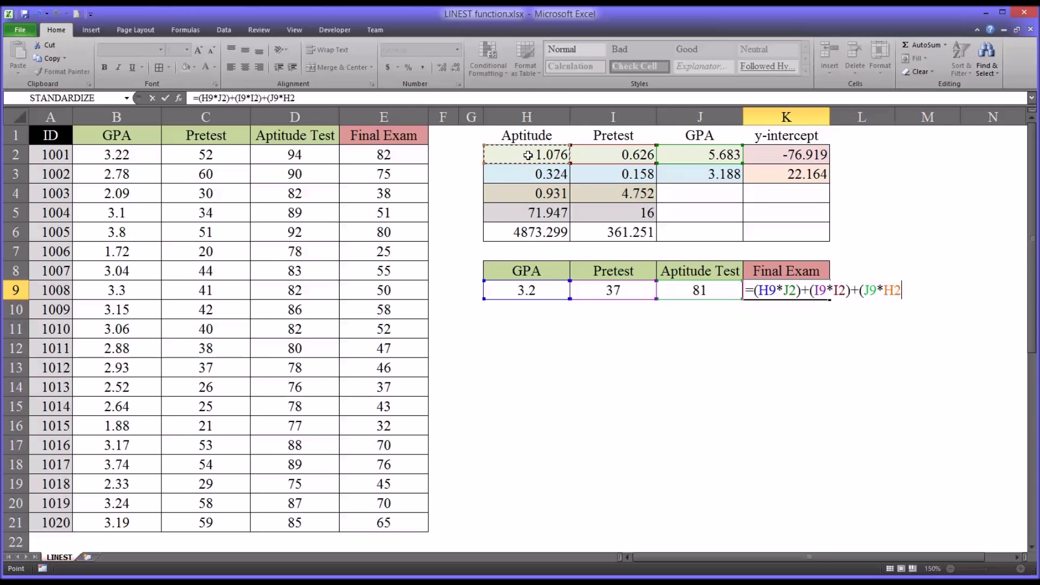
type(")+")
left_click(772, 156)
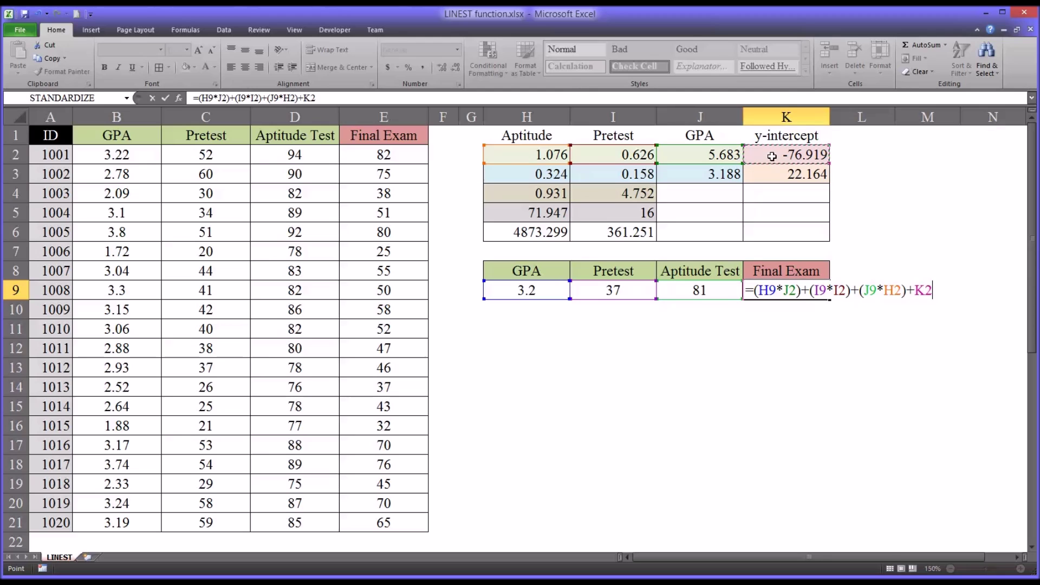
key("Return")
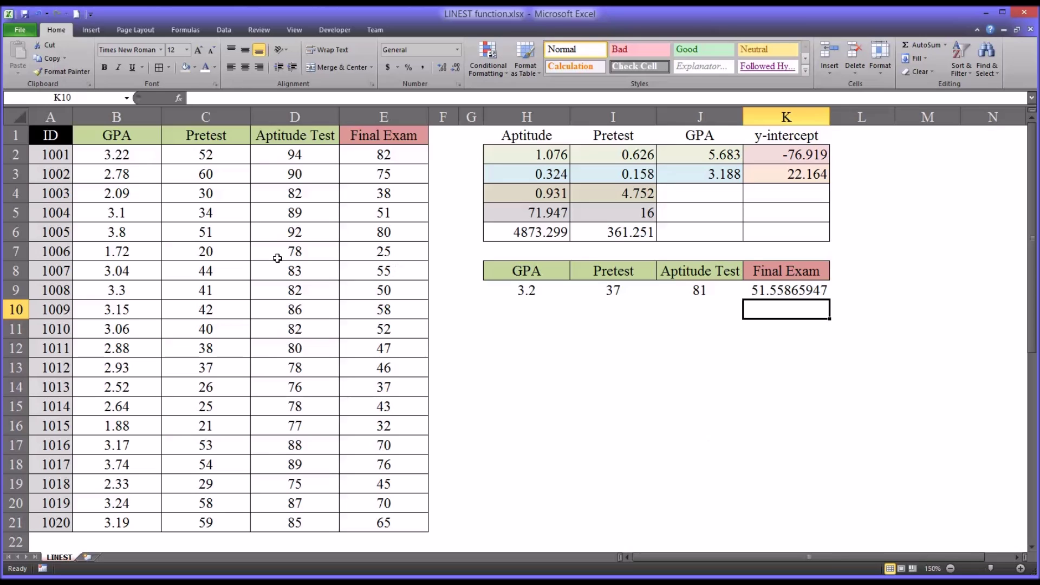
- Review the student data, the inputs GPA 3.2, Pretest 37, Aptitude Test 81, and K9's prediction formula
left_click_drag(130, 156, 367, 523)
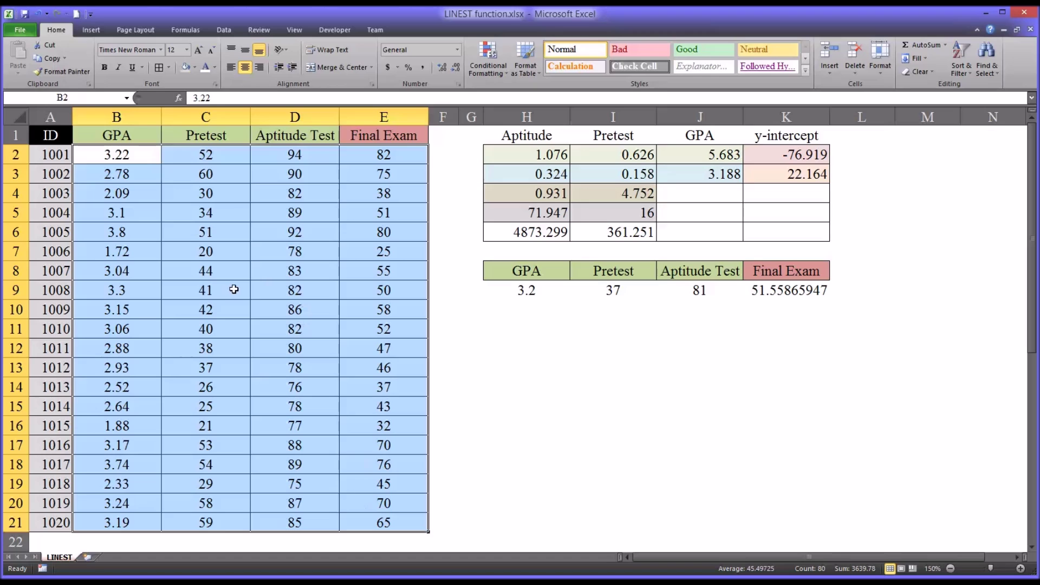
left_click(518, 293)
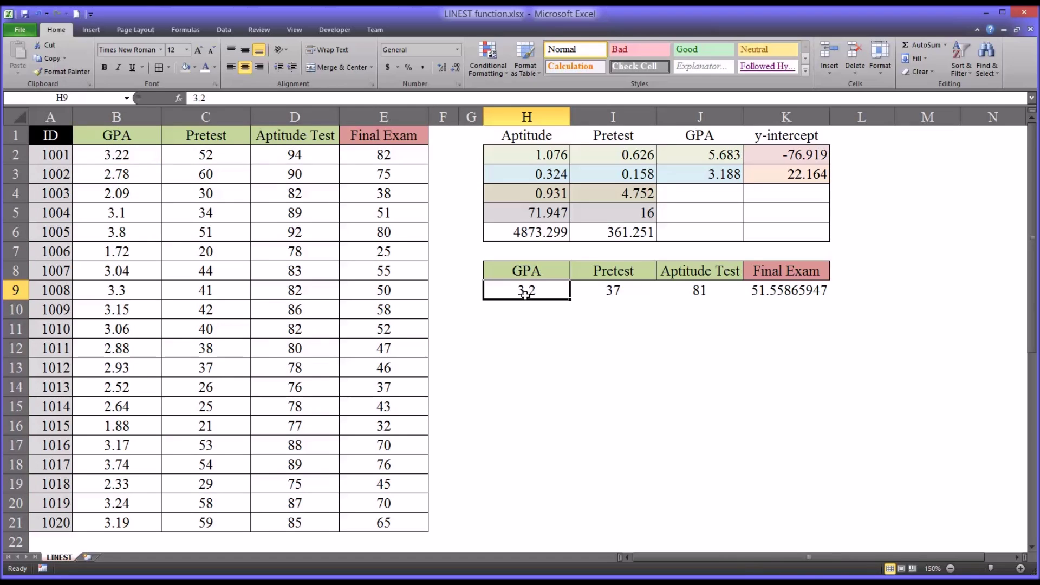
left_click(593, 293)
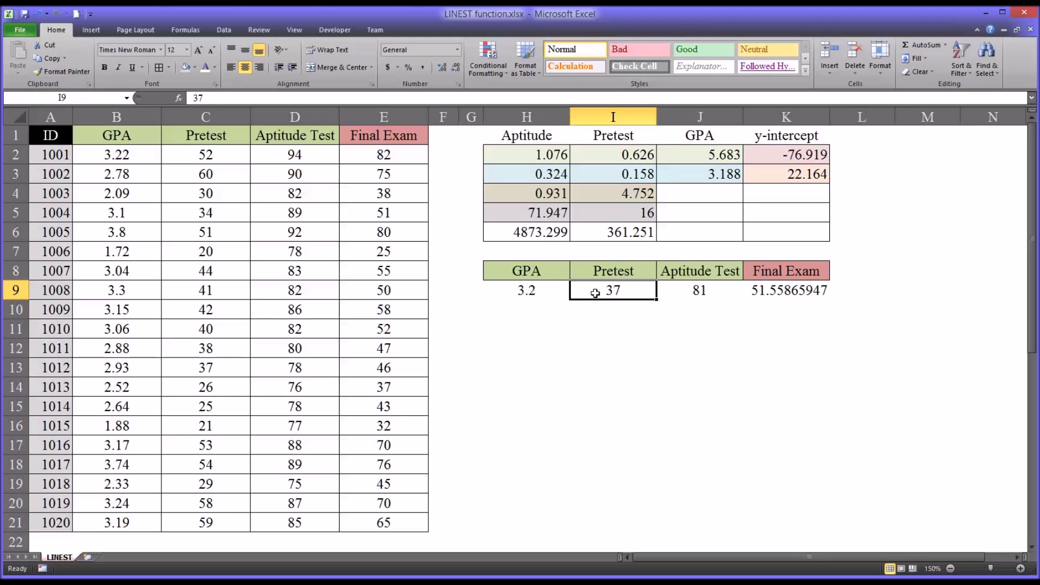
left_click(680, 294)
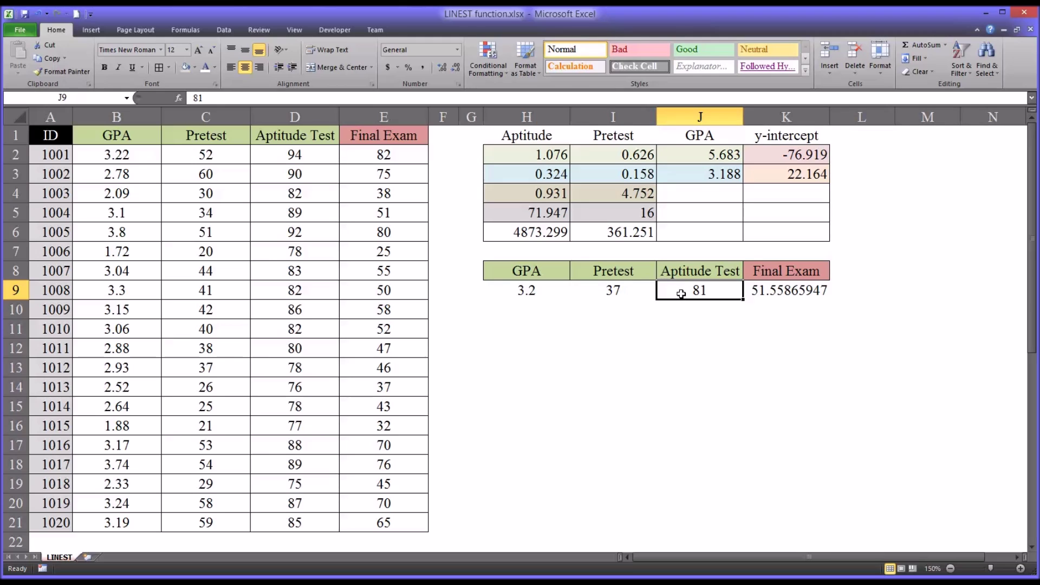
left_click(776, 293)
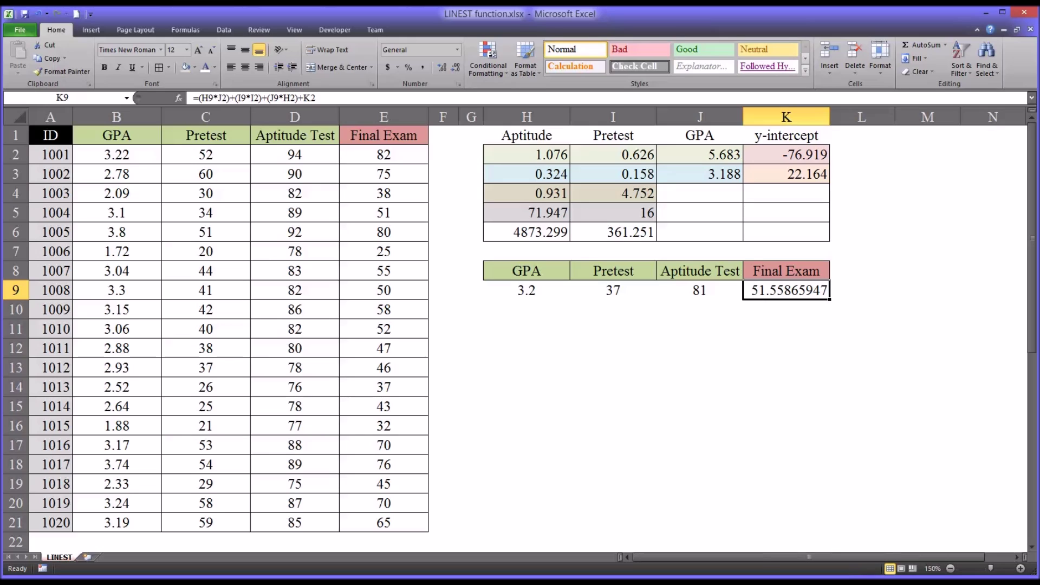
- Reduce the K9 prediction to two decimal places so it reads 51.56
left_click(456, 68)
left_click(455, 67)
left_click(455, 68)
left_click(456, 68)
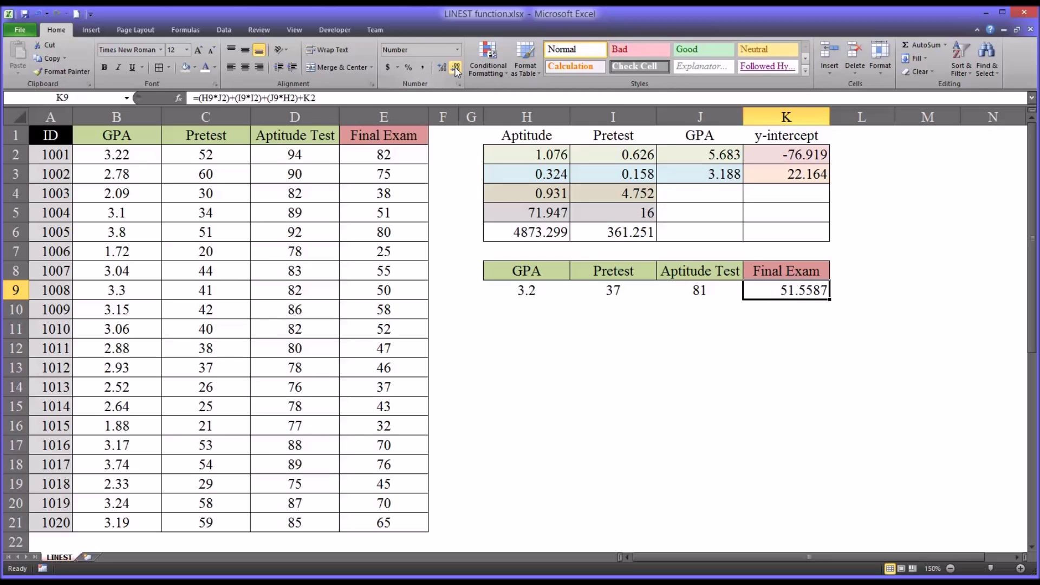
left_click(456, 68)
left_click(455, 69)
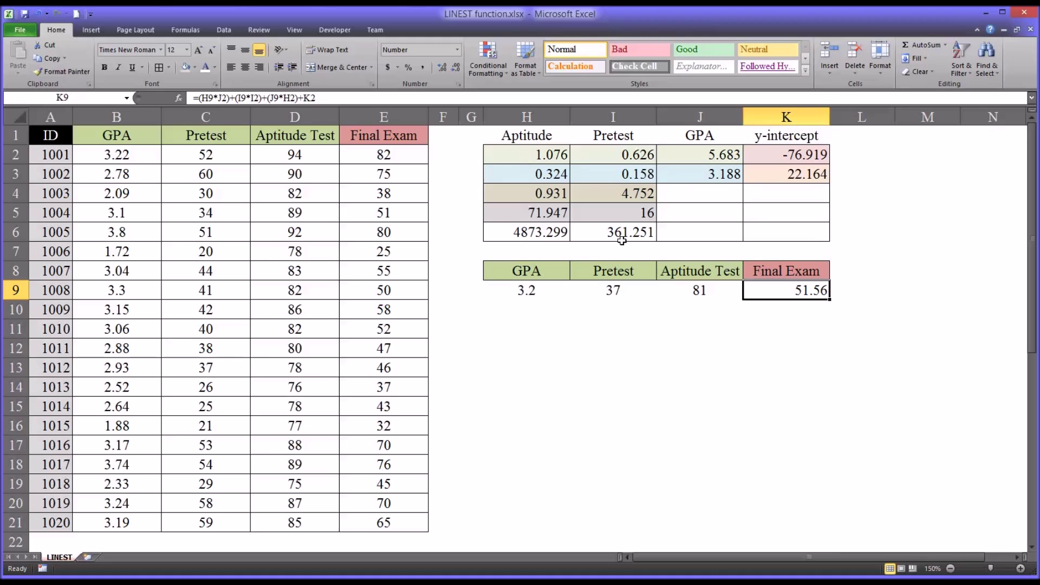
left_click(675, 291)
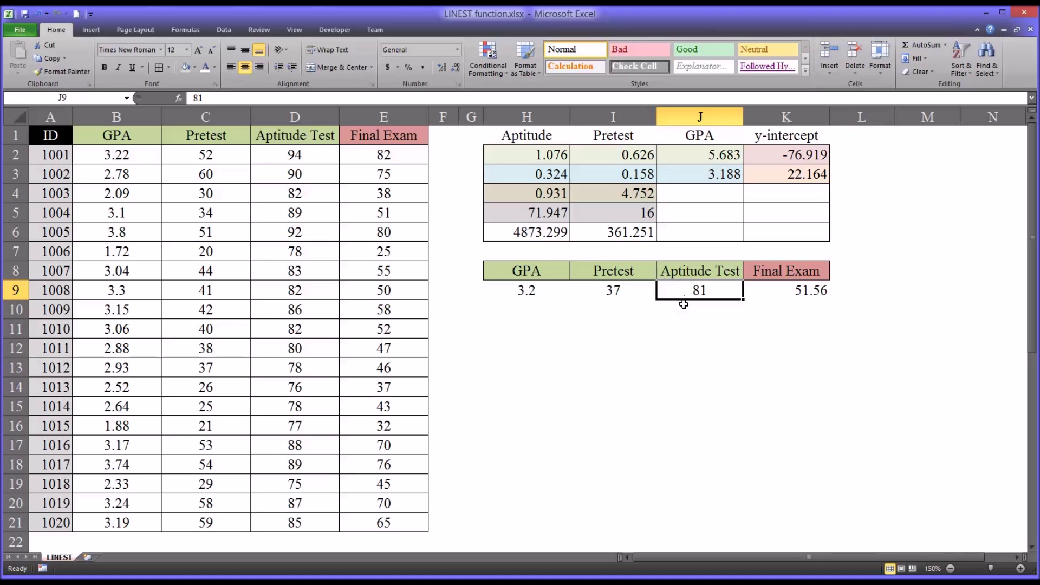
- Change the Aptitude Test input to 80, then check the recalculated prediction and the LINEST formula
type("80")
key("Return")
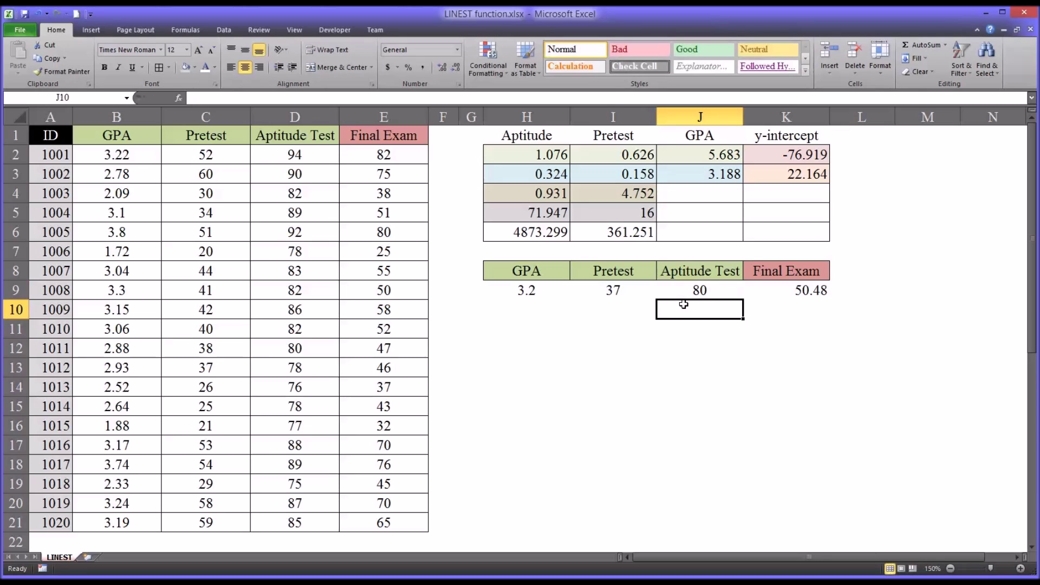
left_click(778, 292)
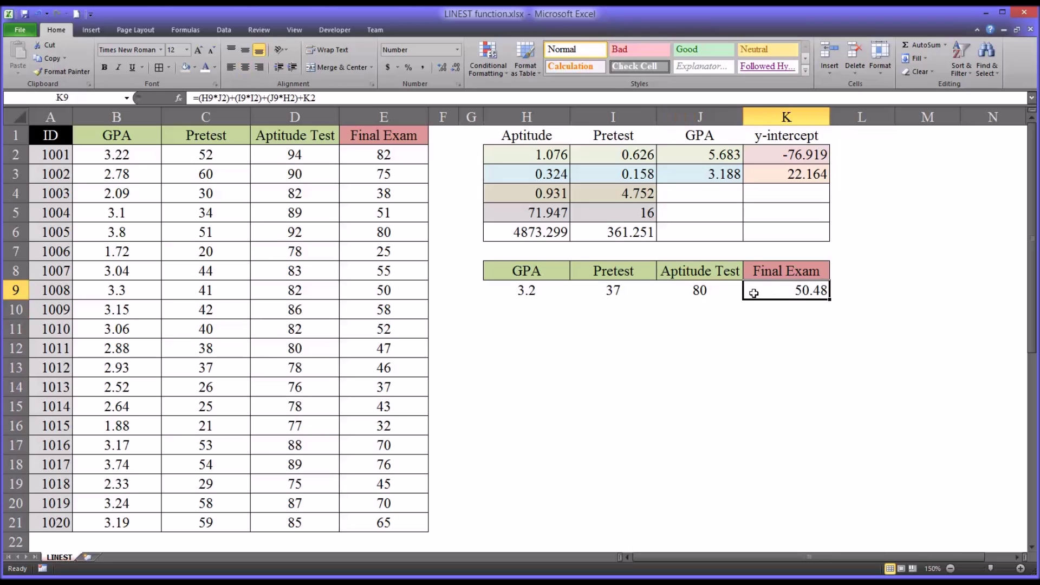
left_click(536, 155)
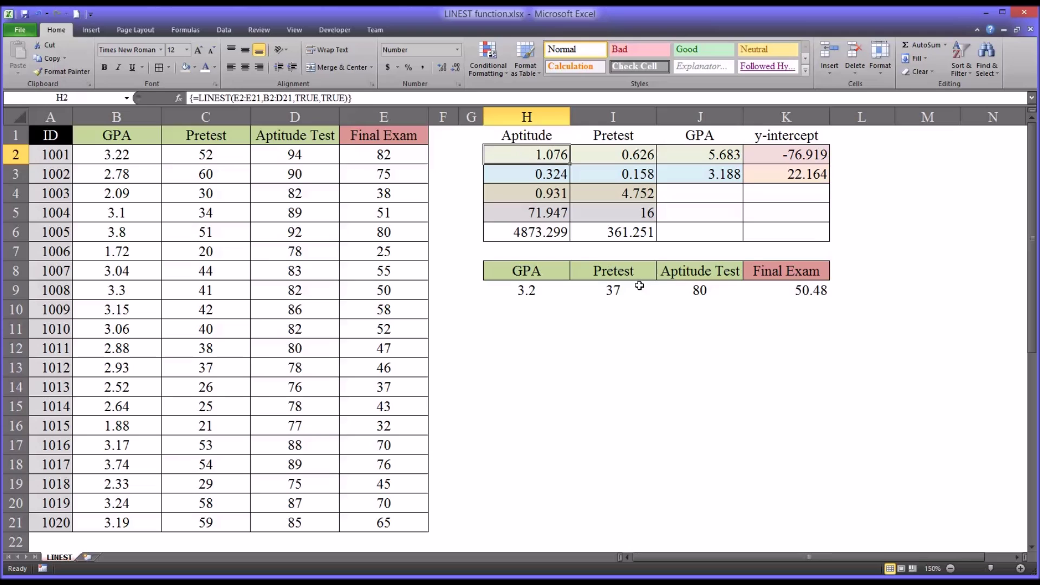
left_click(667, 290)
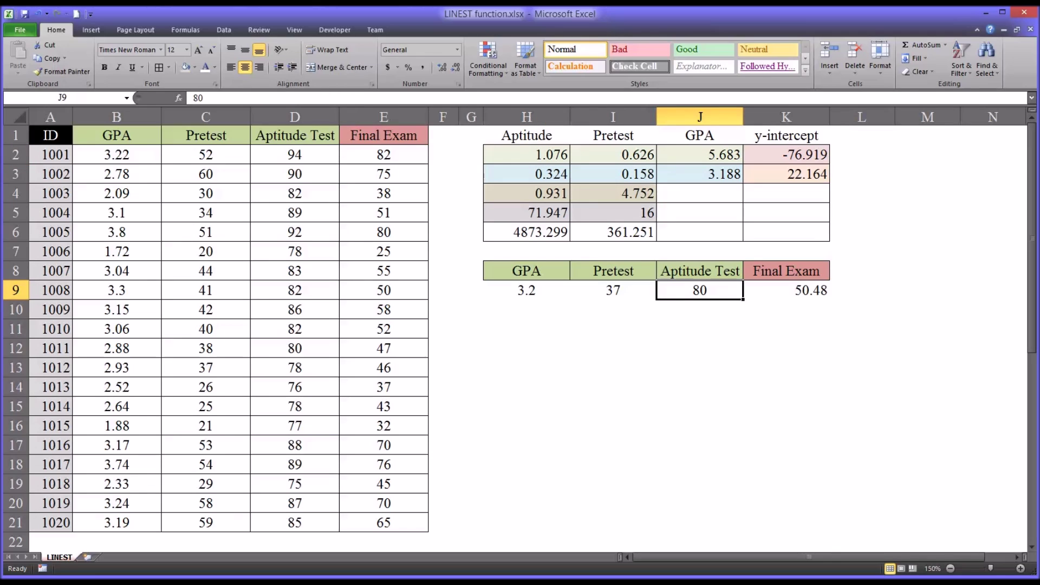
- Set the Pretest input to 38 and confirm the prediction updates to 51.11
left_click(607, 294)
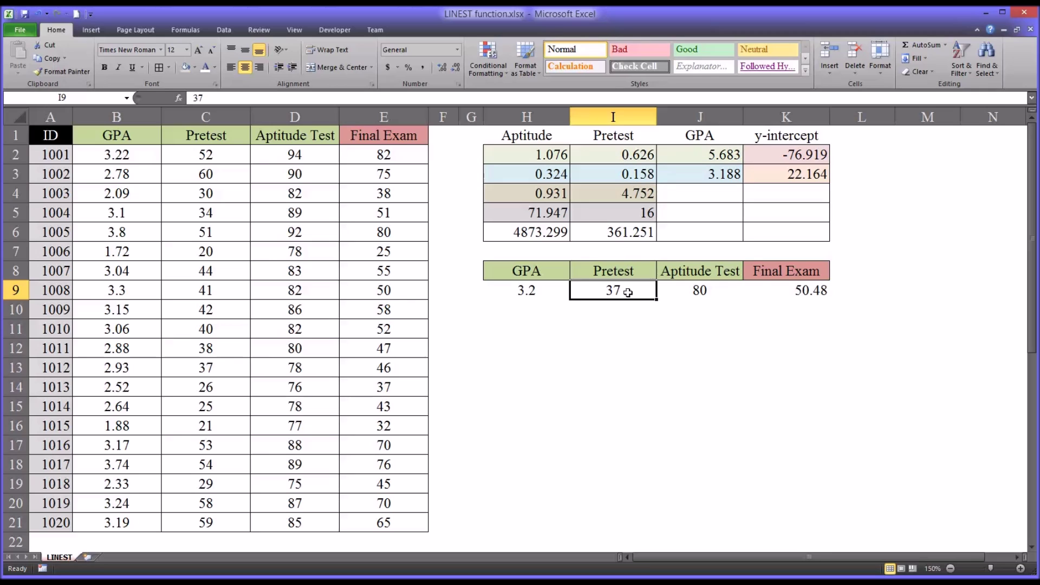
type("38")
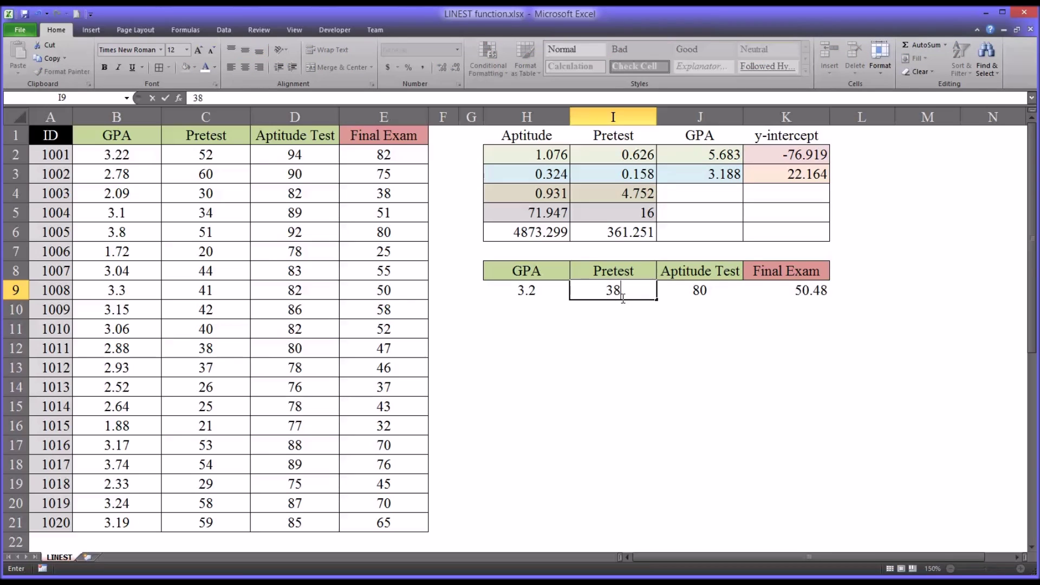
key("Return")
left_click(776, 298)
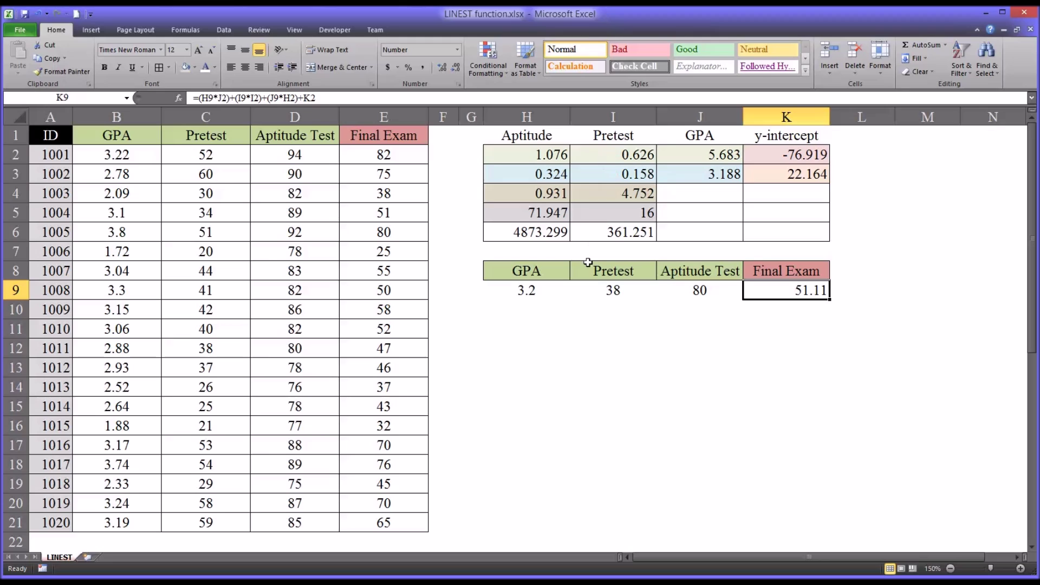
- Try a GPA of 2.2 to watch the predicted Final Exam score change
left_click(516, 291)
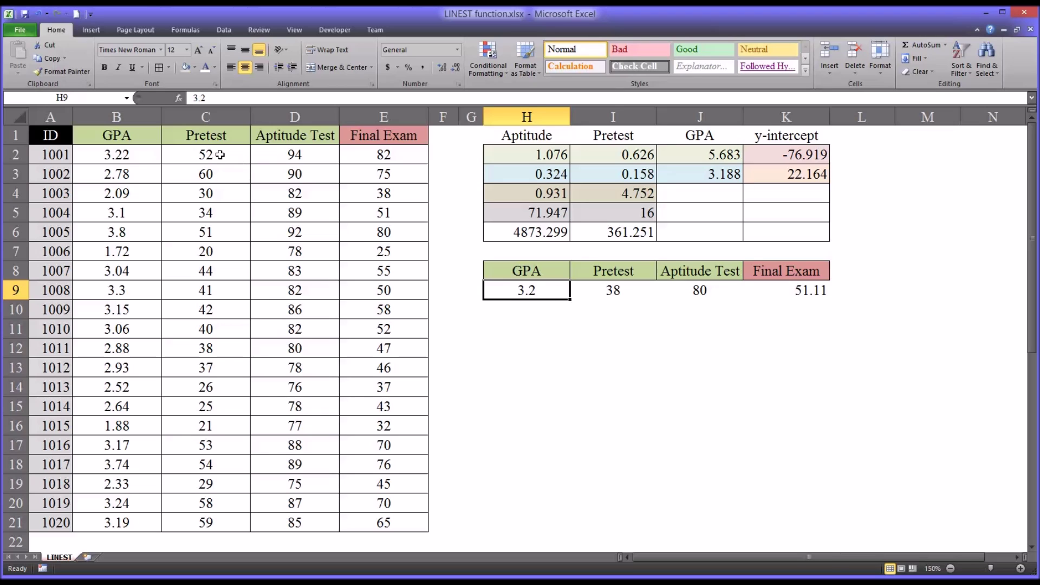
left_click_drag(220, 155, 279, 516)
left_click(501, 291)
type("2.2")
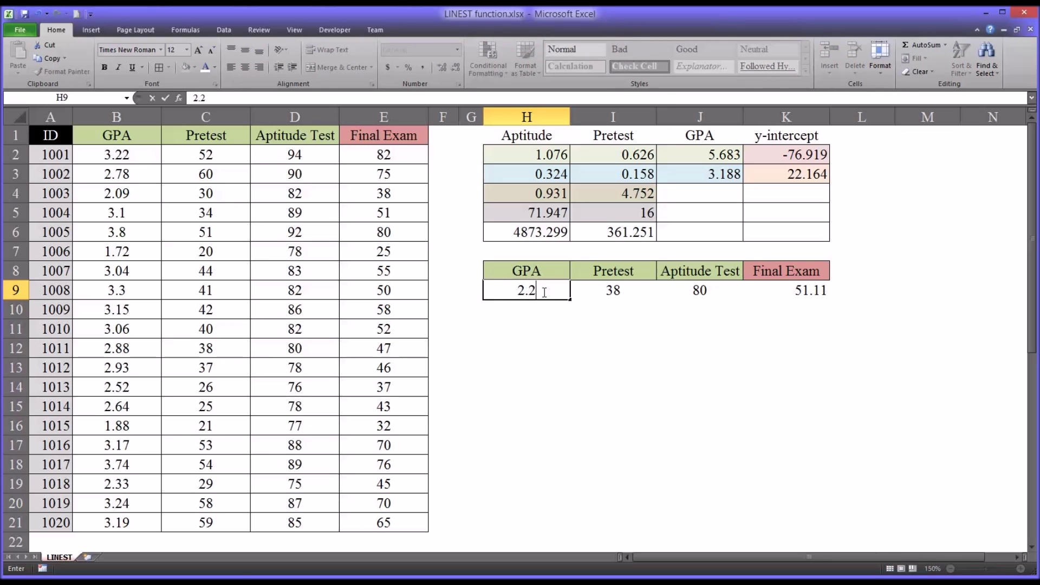
key("Return")
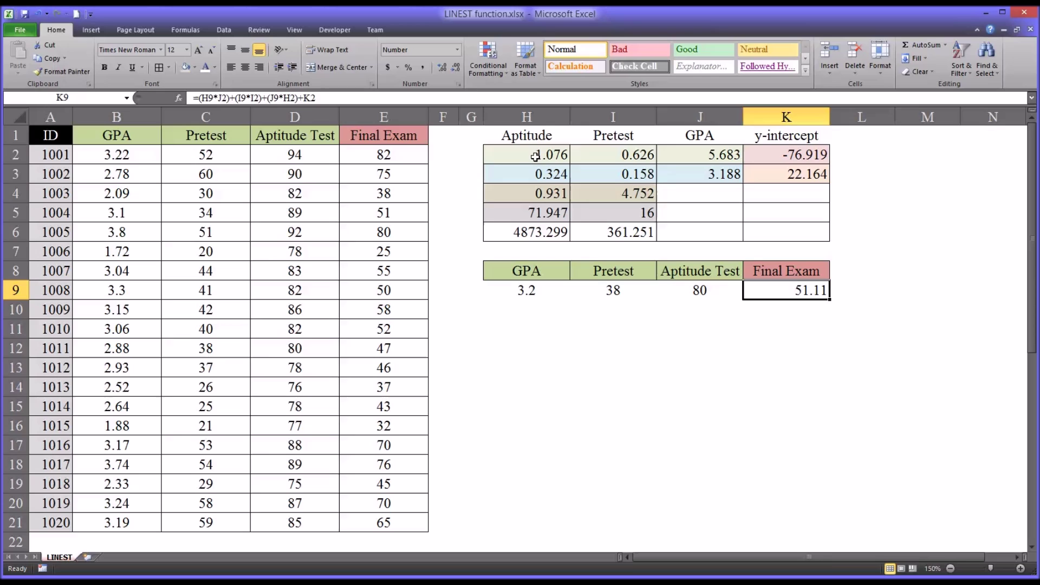
left_click_drag(534, 157, 762, 157)
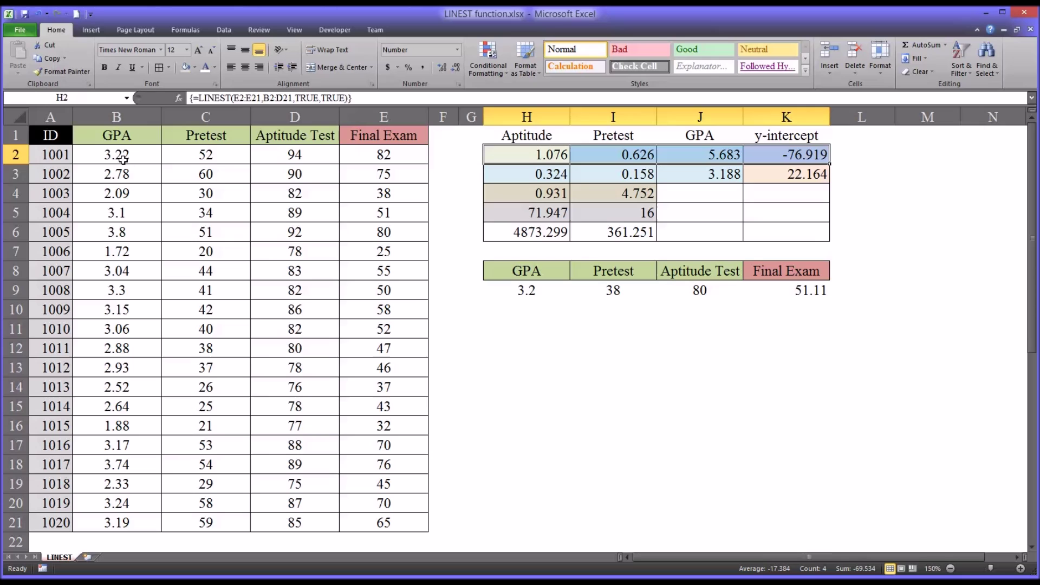
left_click_drag(118, 157, 400, 522)
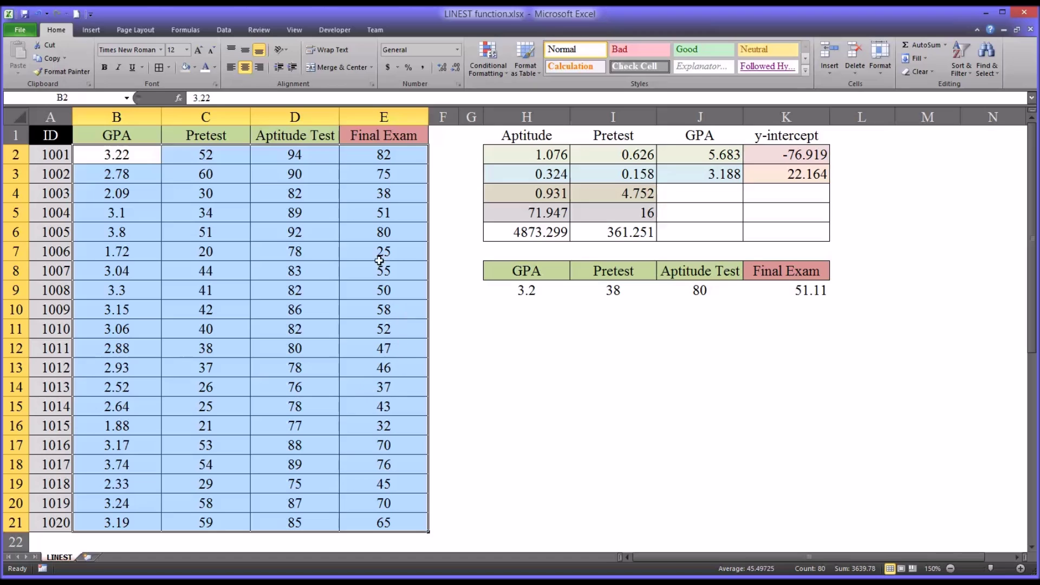
left_click(130, 157)
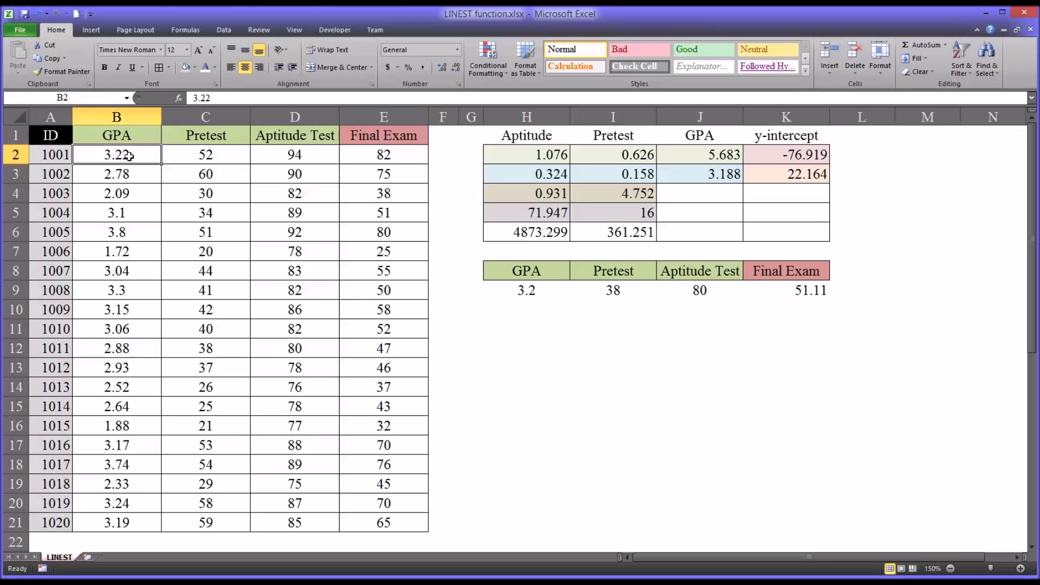
left_click_drag(119, 156, 361, 516)
mouse_move(357, 161)
left_mouse_down()
mouse_move(361, 174)
mouse_move(363, 156)
left_mouse_up()
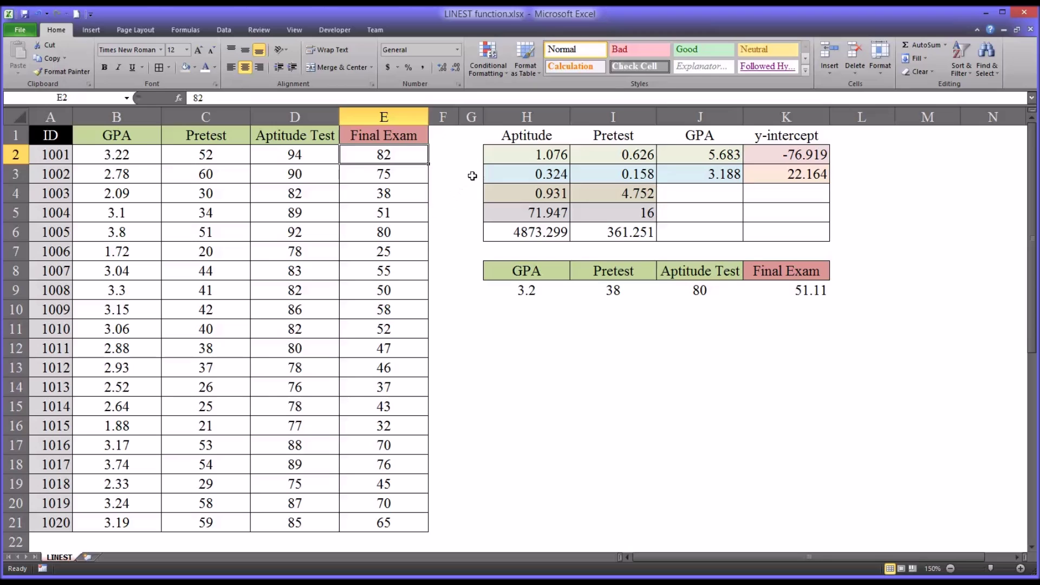
left_click_drag(499, 156, 754, 236)
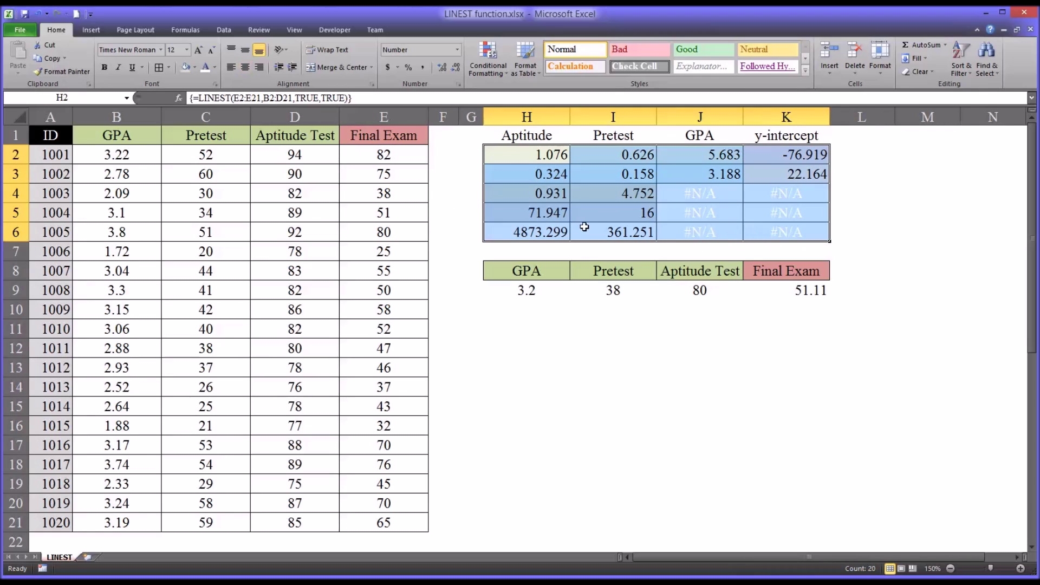
left_click(470, 158)
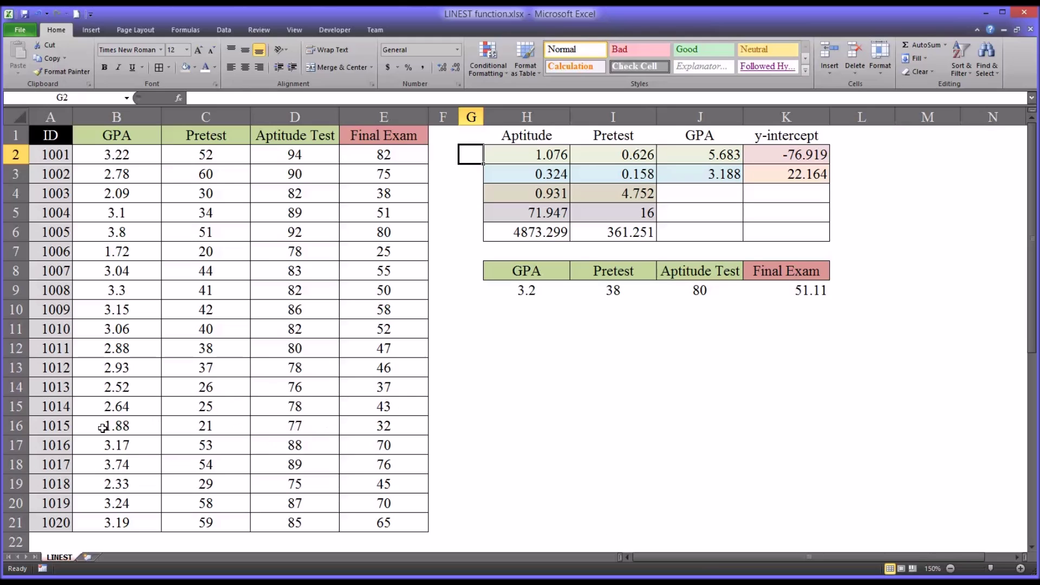
left_click(50, 431)
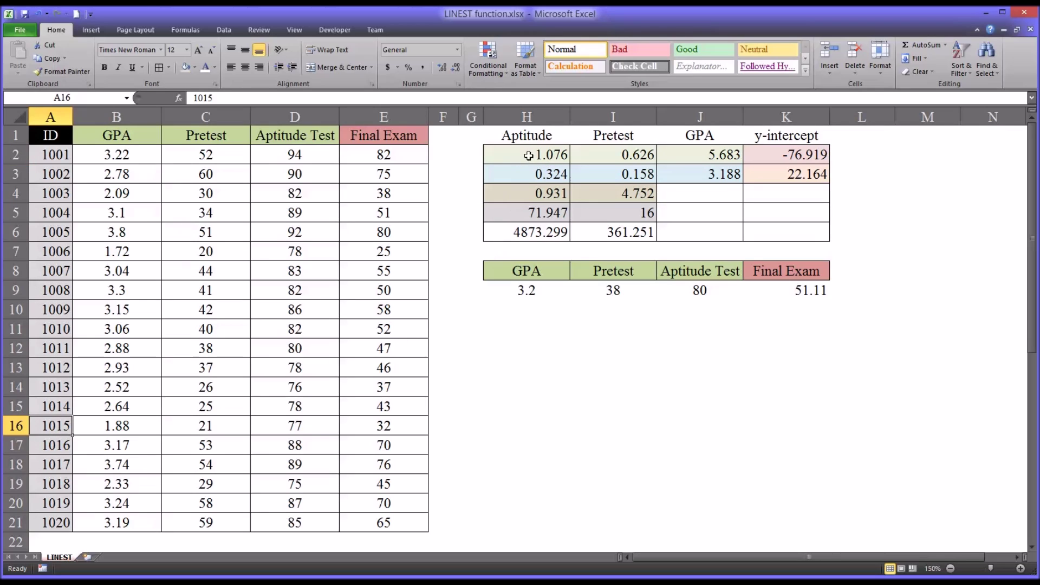
left_click(366, 429)
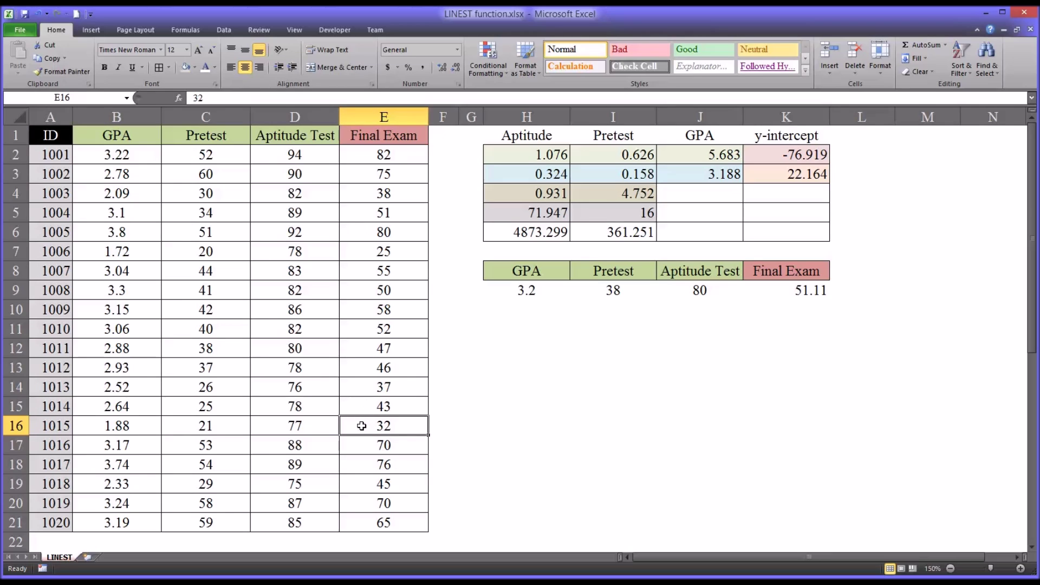
type("34")
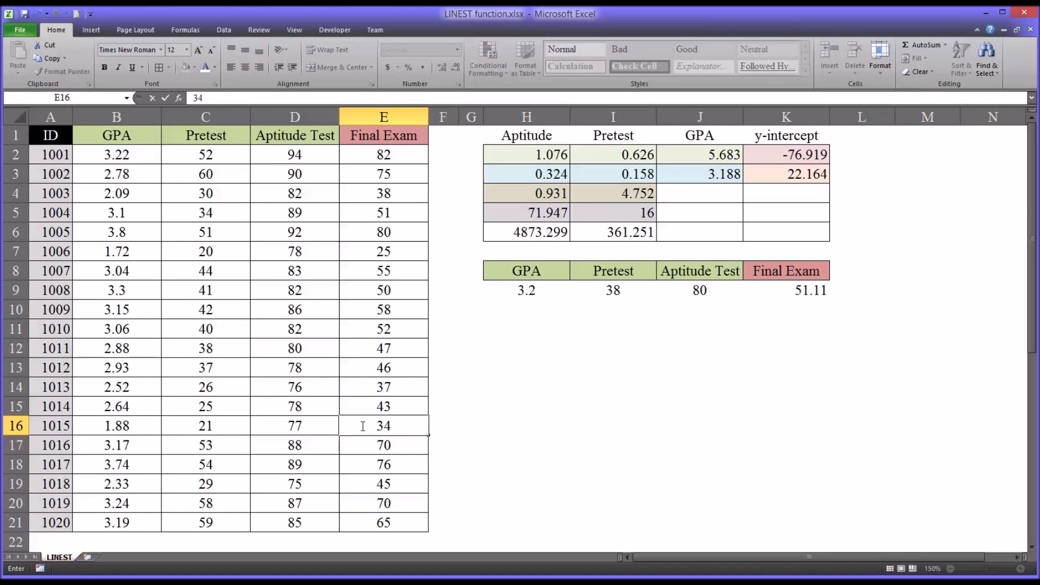
key("Return")
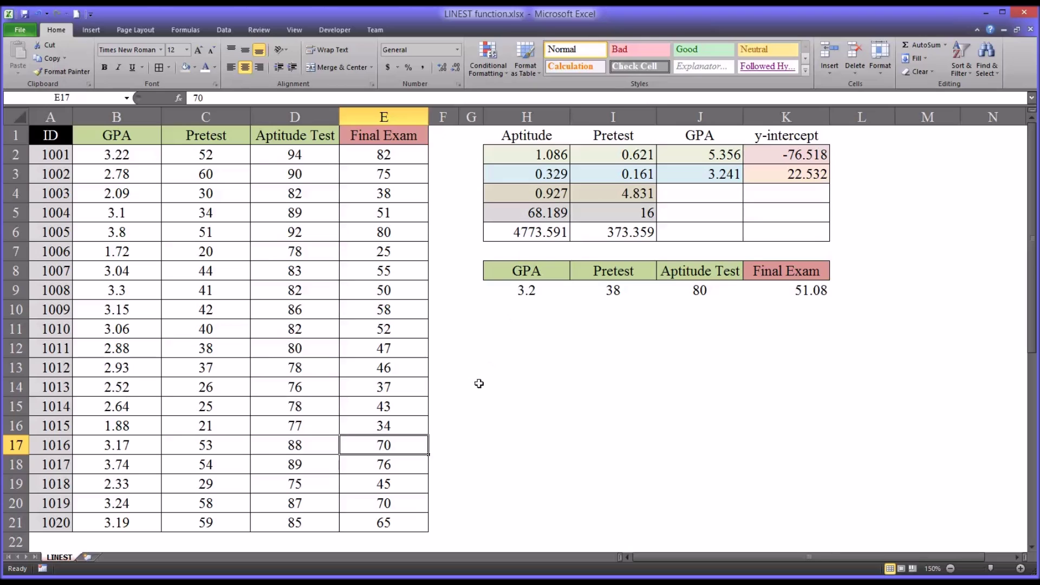
key("Up")
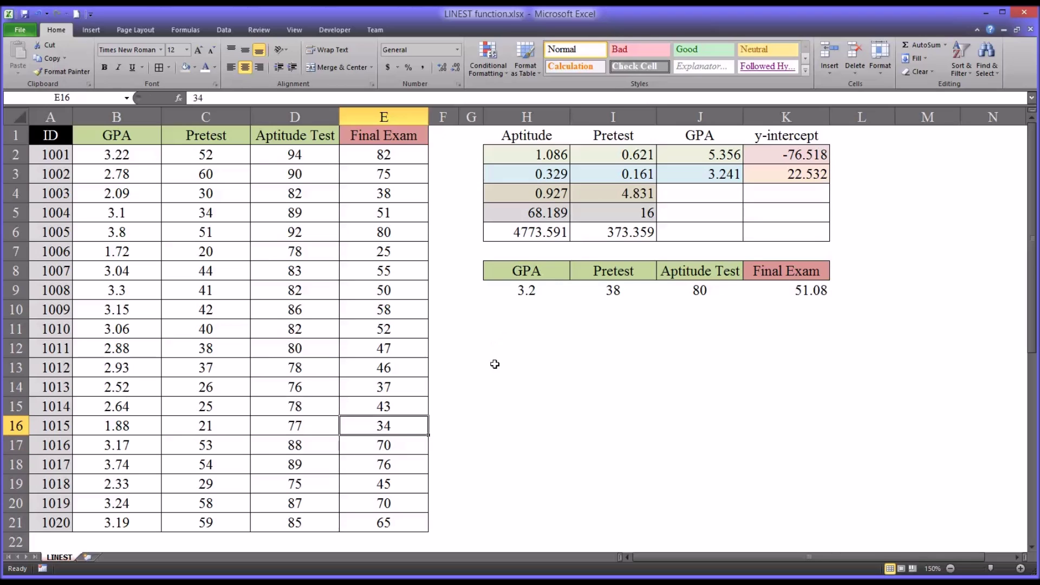
type("32")
key("Return")
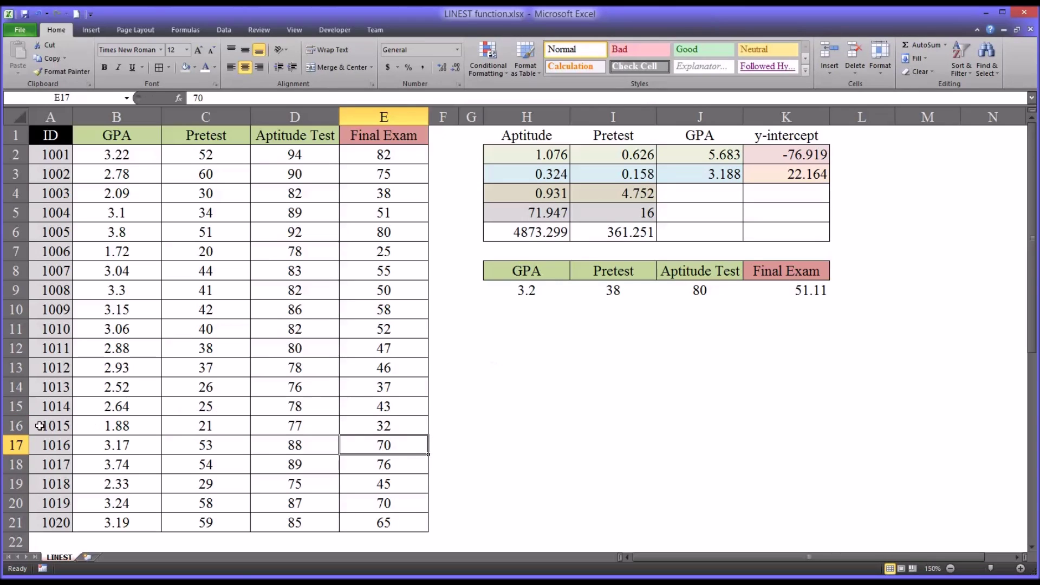
left_click(17, 445)
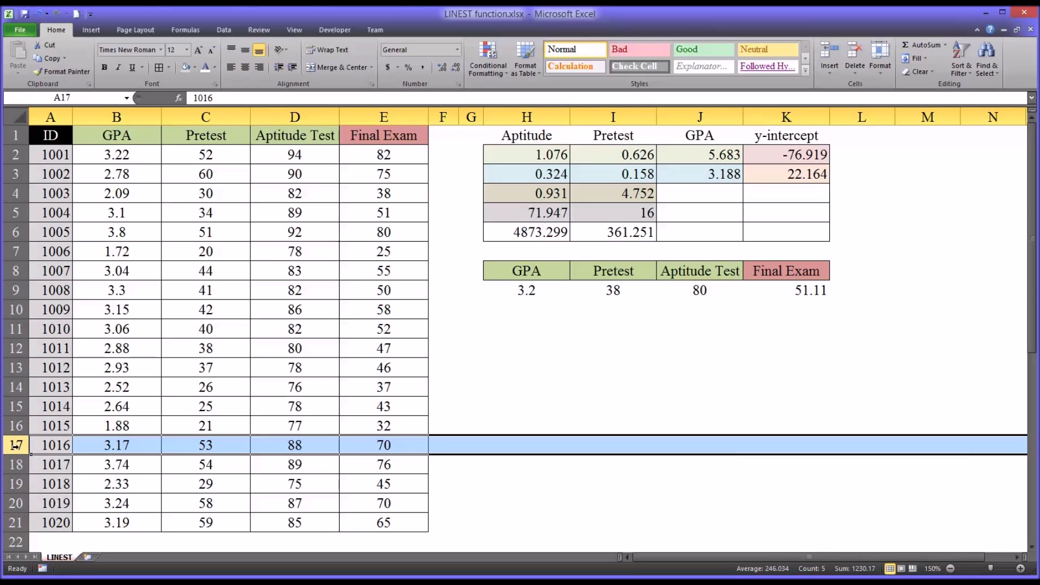
right_click(17, 446)
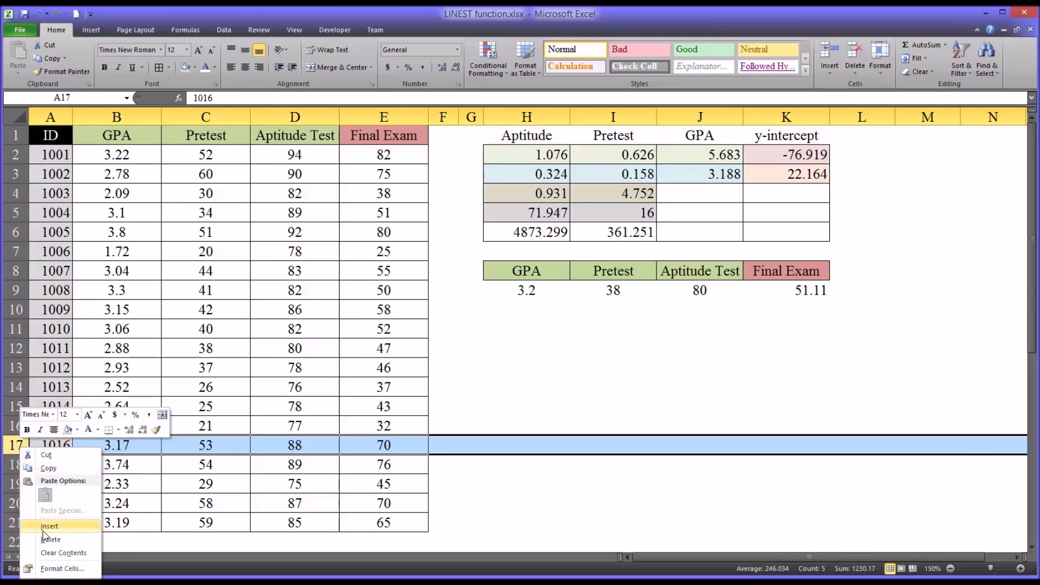
left_click(46, 526)
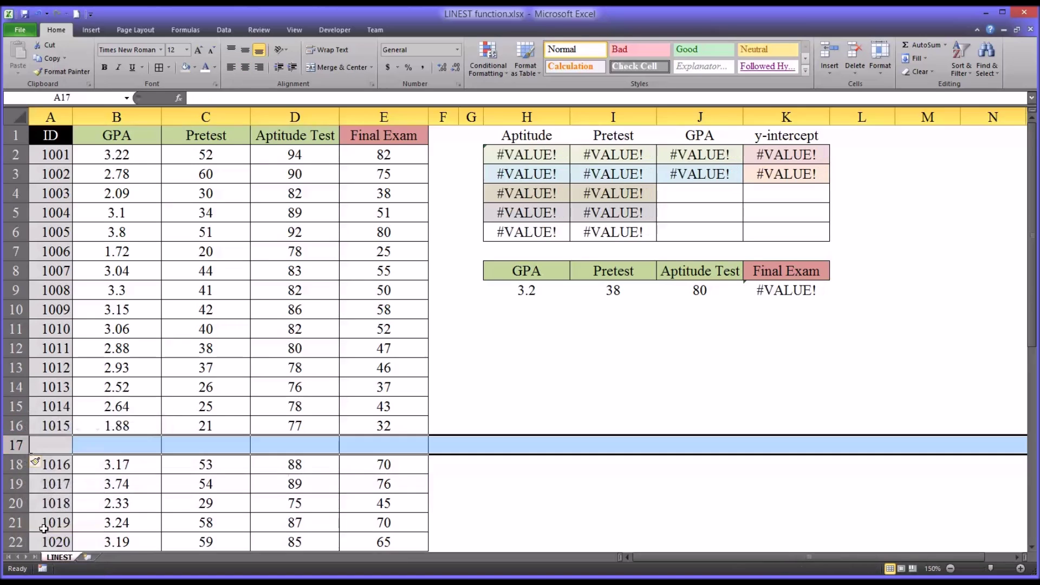
left_click(117, 442)
left_click_drag(118, 429, 429, 453)
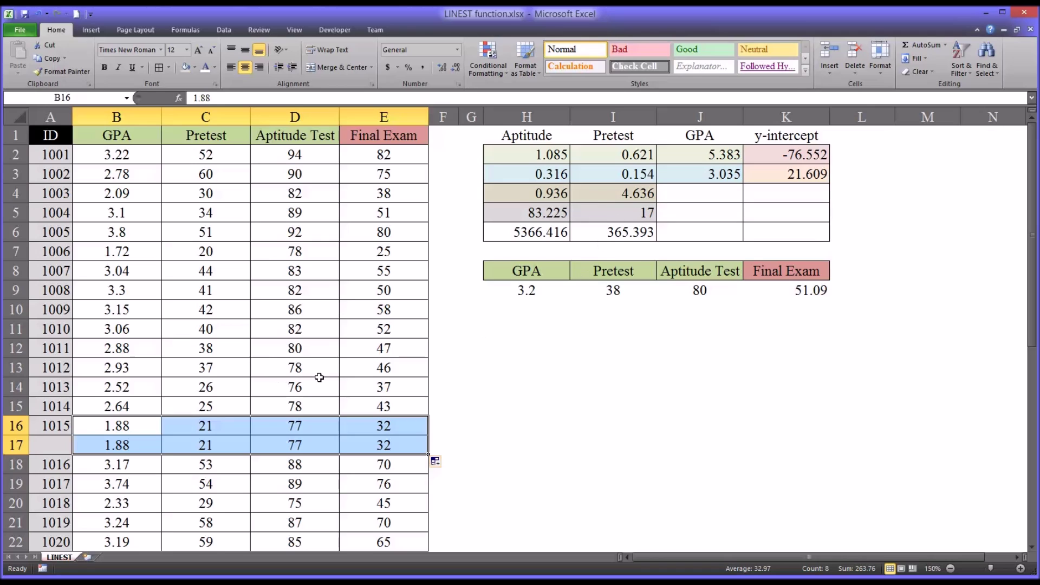
key("ctrl+z")
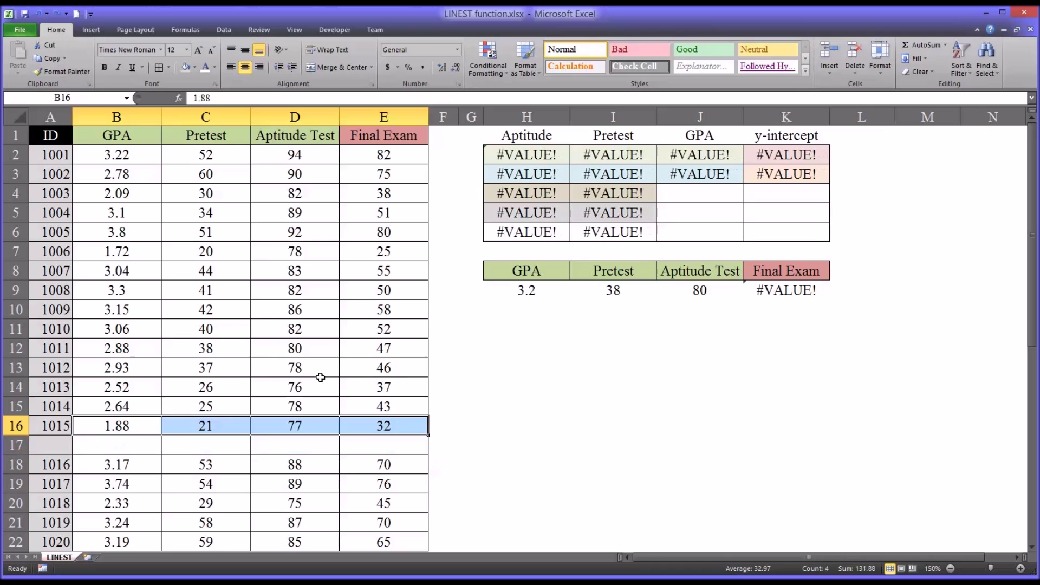
key("Down")
key("shift+space")
key("ctrl+minus")
left_click(442, 407)
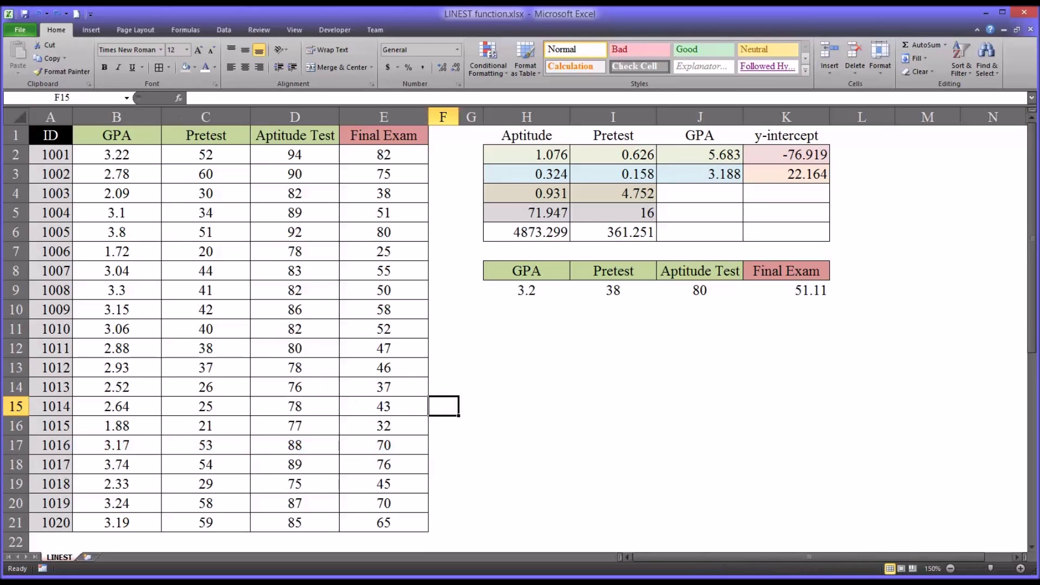